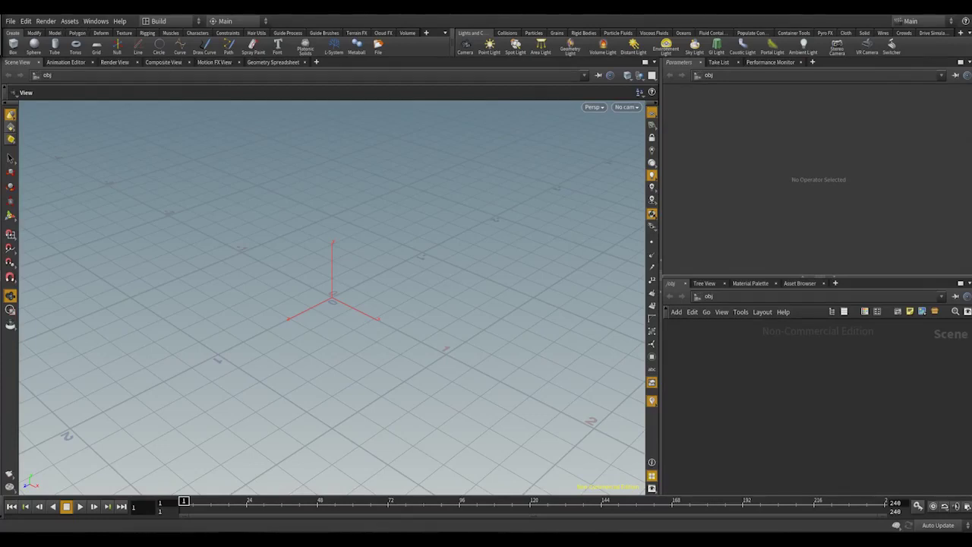
Play the h0urg1Ass and sandcastle preview videos from the houdini sand folder on the desktop, and close the player and folder.
{"action": "key", "text": "super+e"}
{"action": "left_click", "coordinate": [135, 155]}
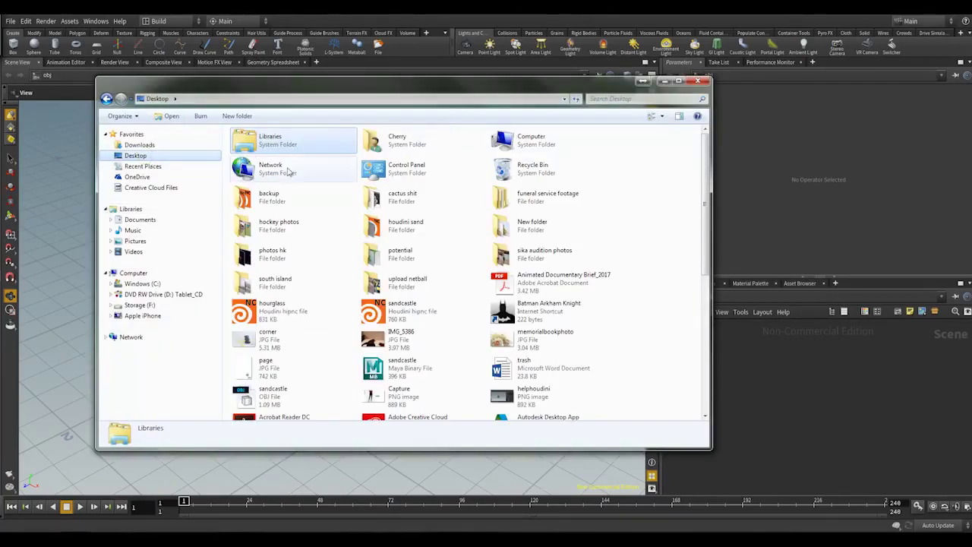
{"action": "double_click", "coordinate": [389, 221]}
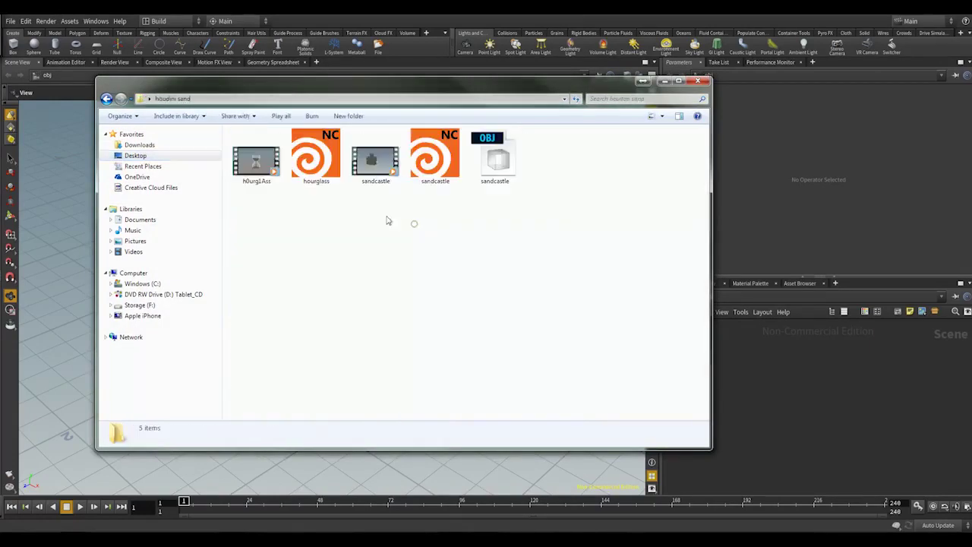
{"action": "double_click", "coordinate": [254, 165]}
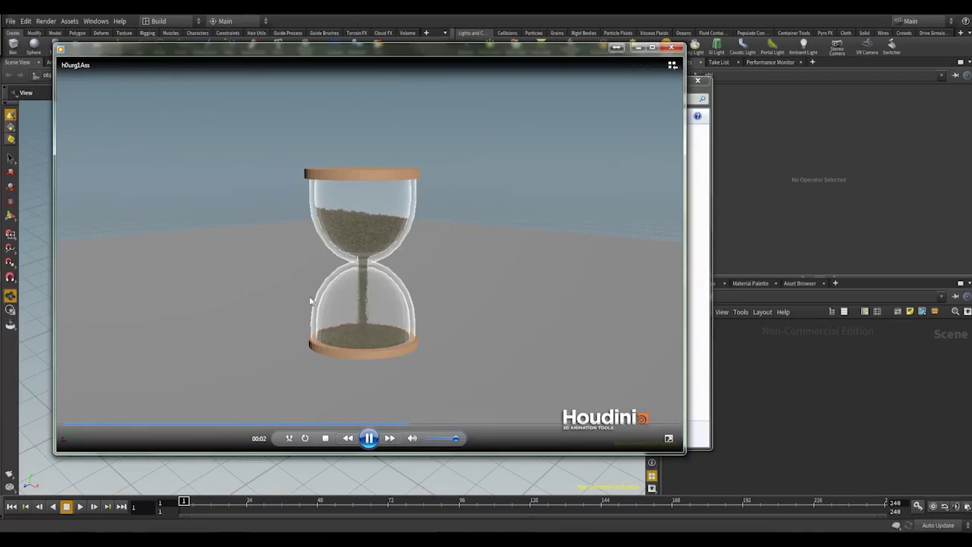
{"action": "left_click", "coordinate": [671, 47]}
{"action": "double_click", "coordinate": [385, 163]}
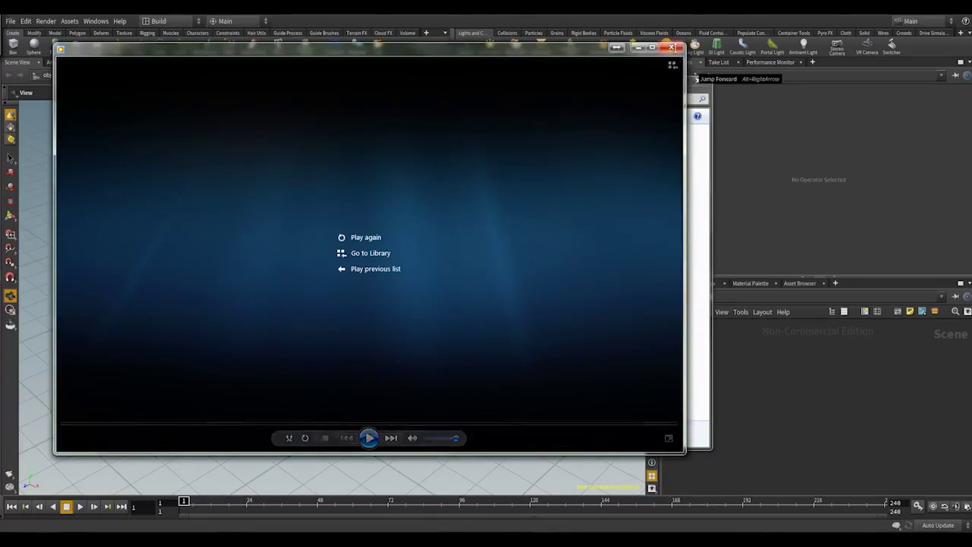
{"action": "left_click", "coordinate": [672, 48]}
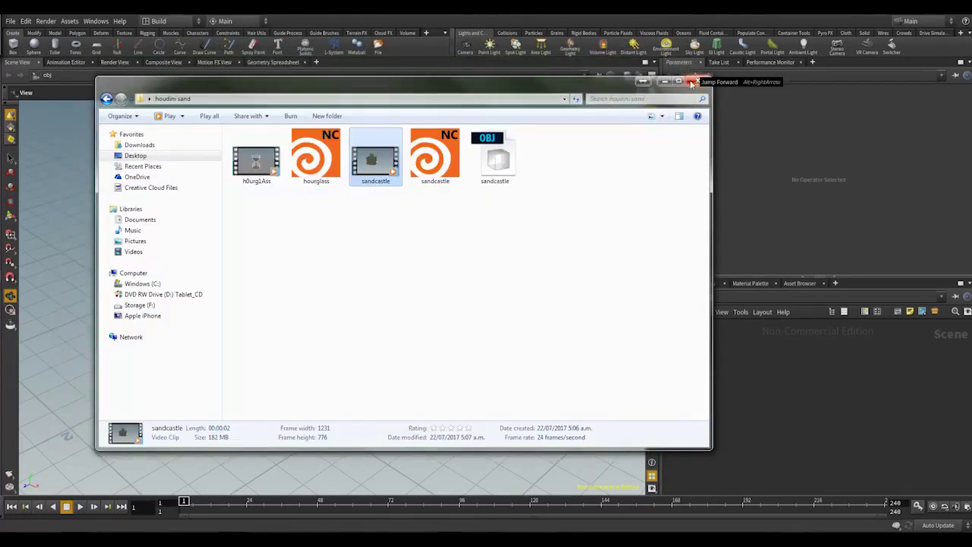
{"action": "left_click", "coordinate": [697, 80]}
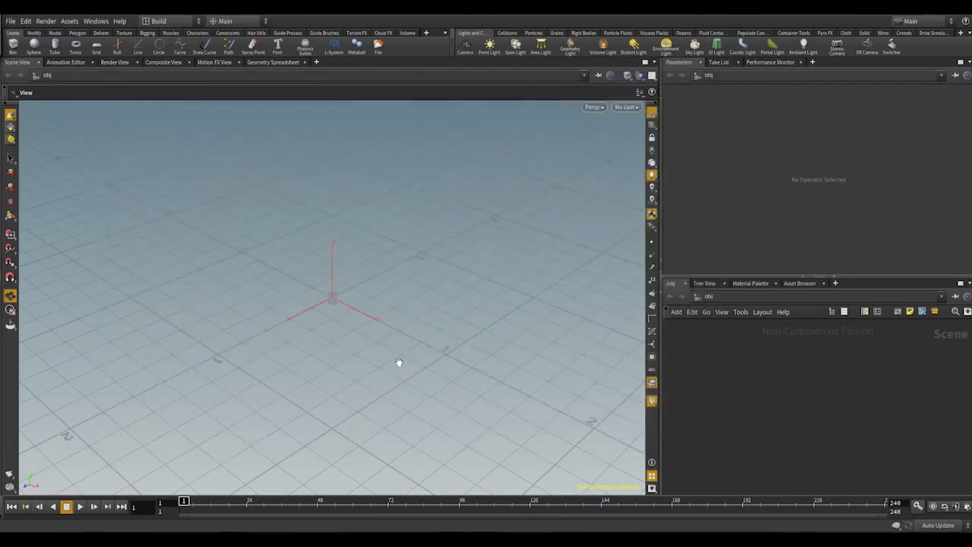
Create a sphere near the origin and raise it to a Y translate of about 0.52.
{"action": "left_click", "coordinate": [40, 44]}
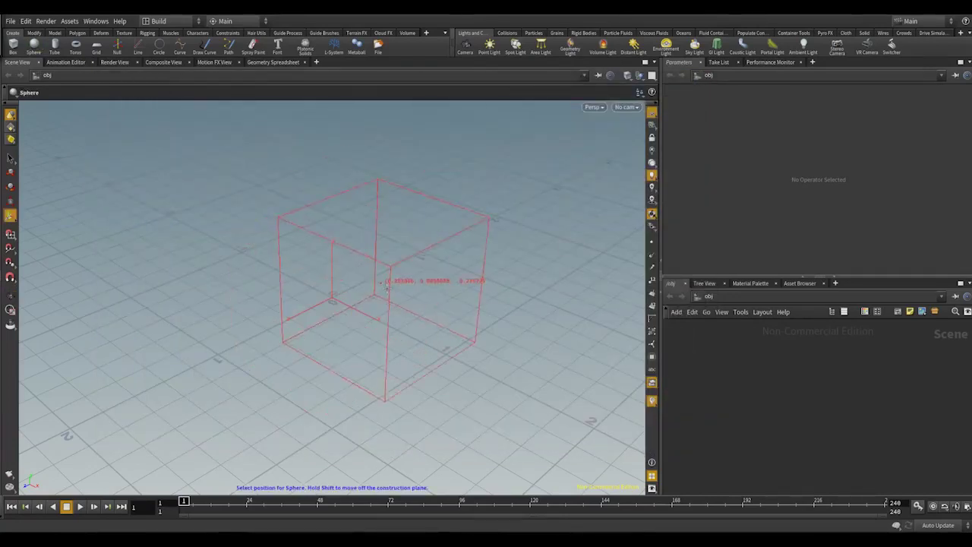
{"action": "left_click", "coordinate": [336, 253]}
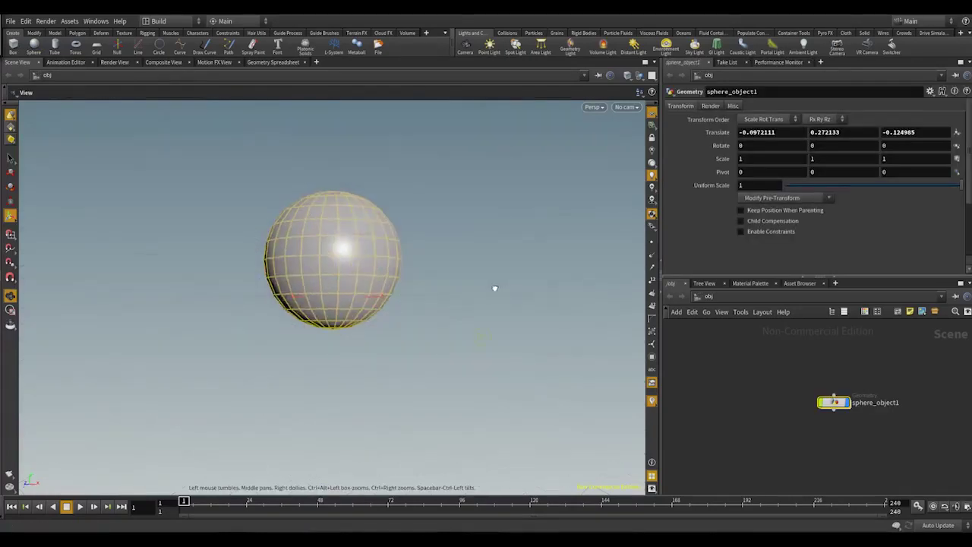
{"action": "left_click_drag", "start_coordinate": [345, 251], "coordinate": [342, 215]}
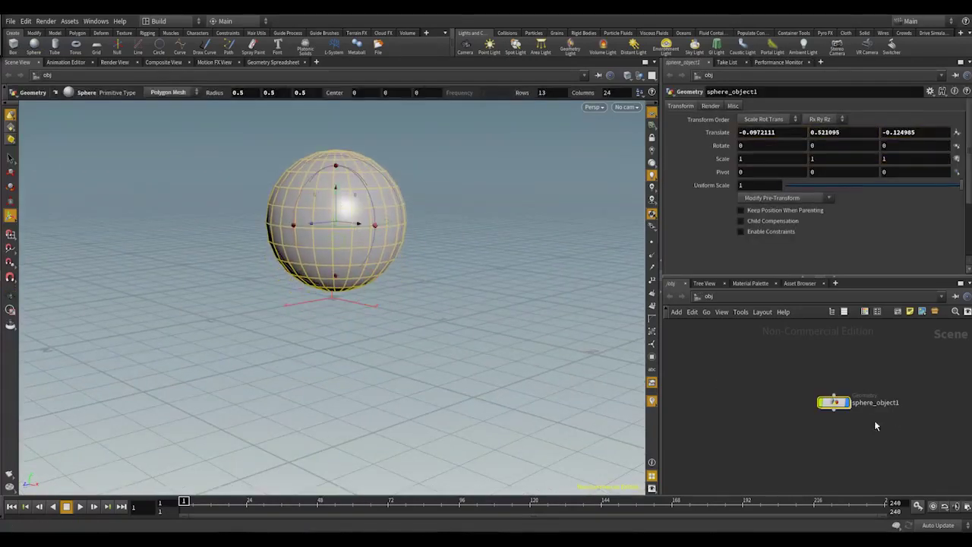
Go inside the sphere object's network and add a Box node beside the sphere node.
{"action": "double_click", "coordinate": [835, 402]}
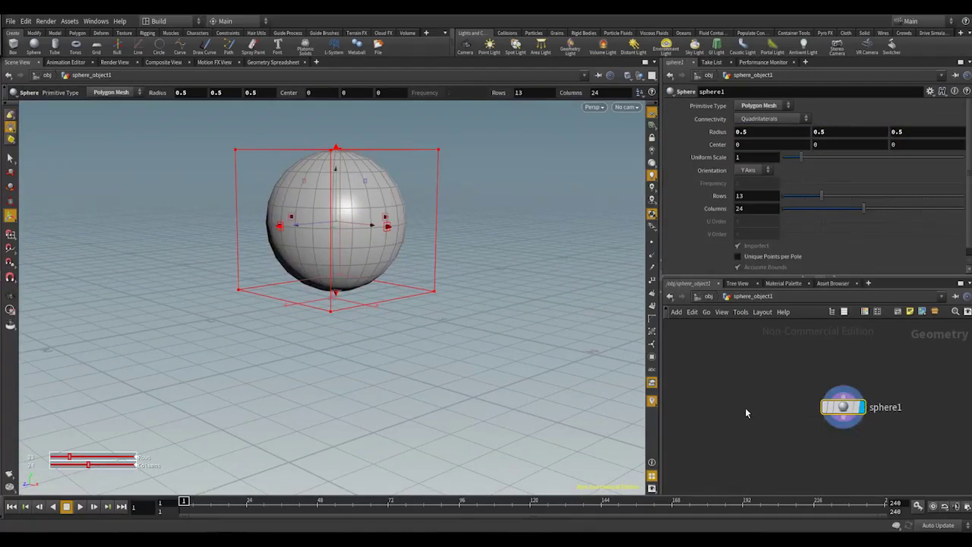
{"action": "key", "text": "Tab"}
{"action": "type", "text": "box"}
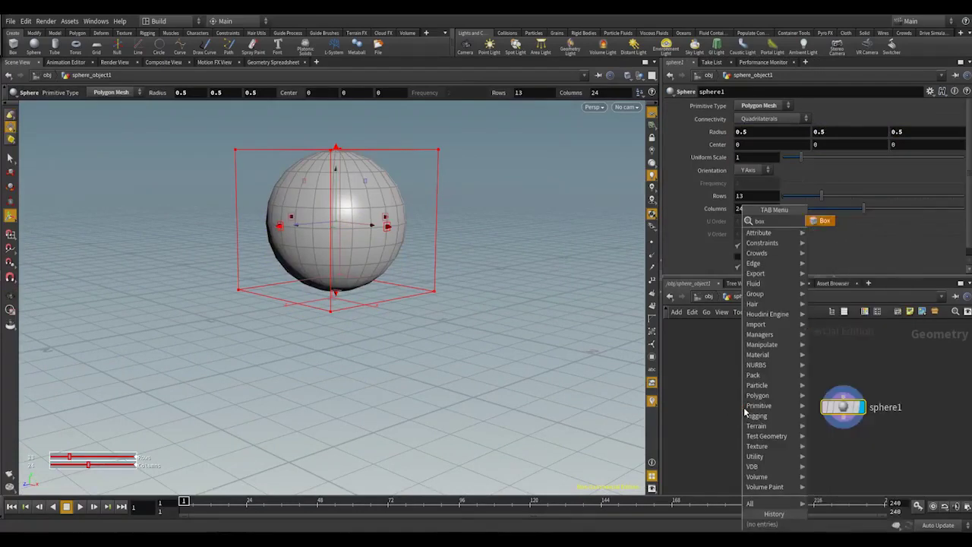
{"action": "left_click", "coordinate": [825, 222]}
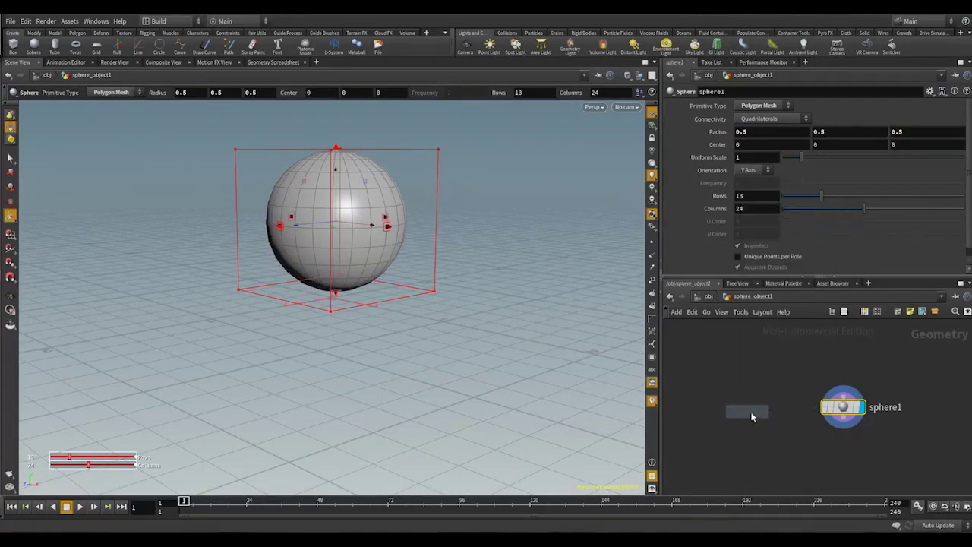
{"action": "left_click", "coordinate": [749, 410]}
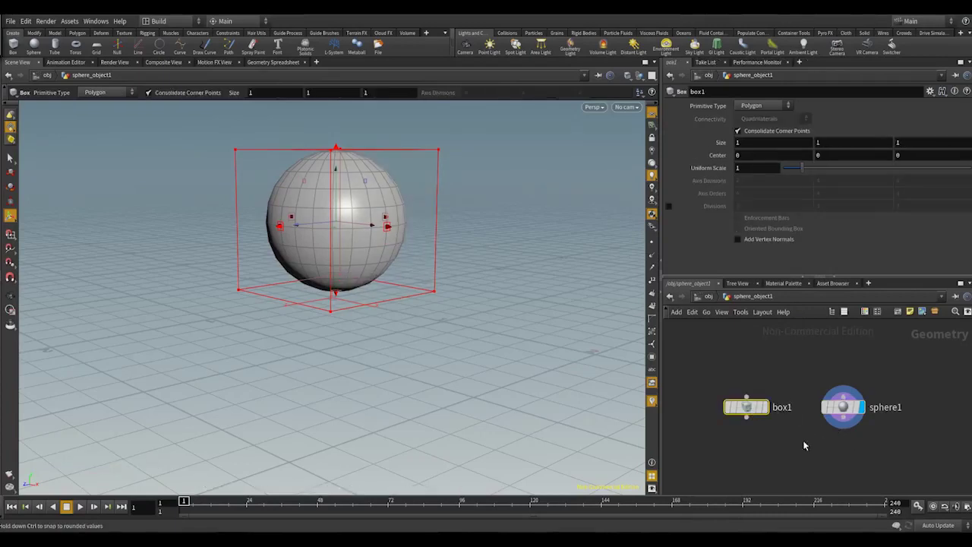
Add a Boolean node below, with the box as its first input and the sphere as its second.
{"action": "key", "text": "Tab"}
{"action": "type", "text": "boo"}
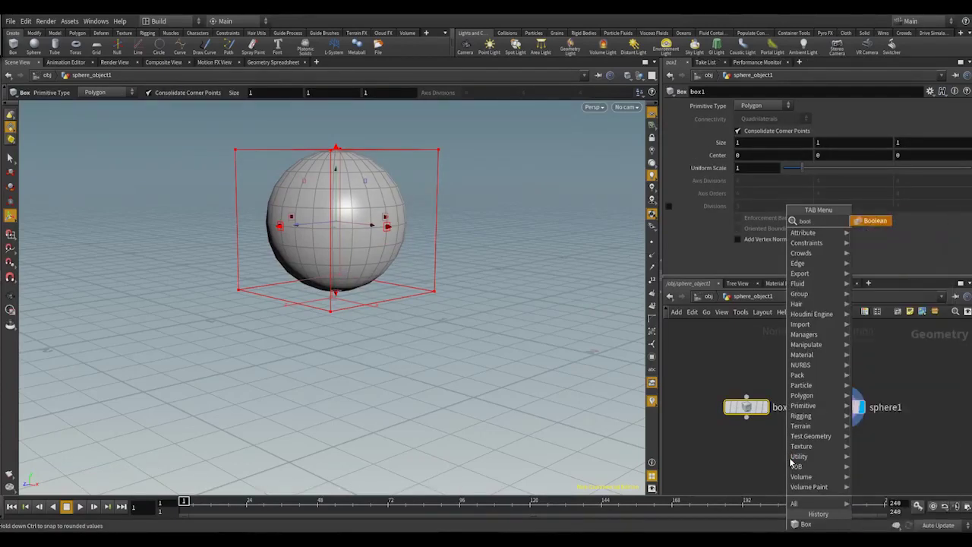
{"action": "left_click", "coordinate": [887, 221]}
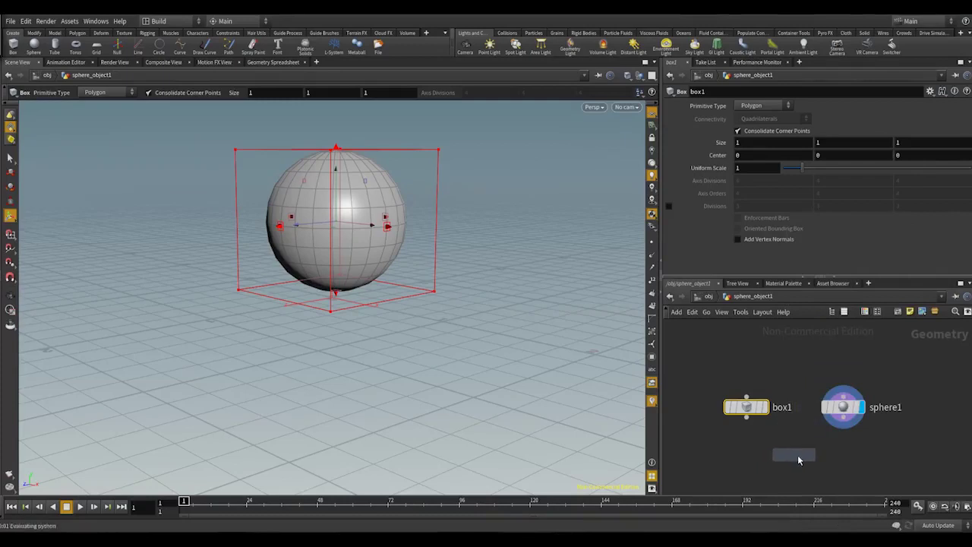
{"action": "left_click", "coordinate": [794, 454]}
{"action": "left_click_drag", "start_coordinate": [843, 416], "coordinate": [802, 444]}
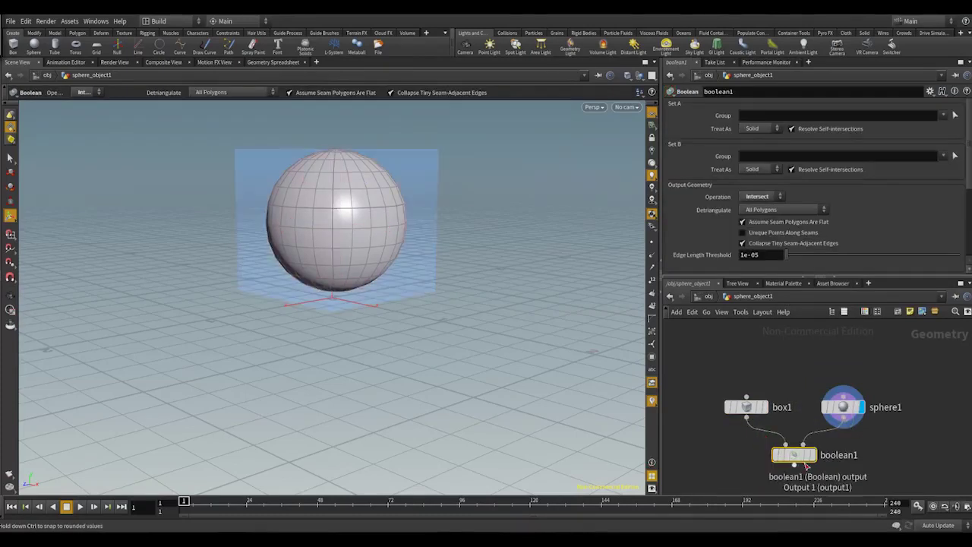
Display the Boolean node's result and set its operation to Subtract with B - A.
{"action": "left_click", "coordinate": [811, 455]}
{"action": "left_click", "coordinate": [758, 196]}
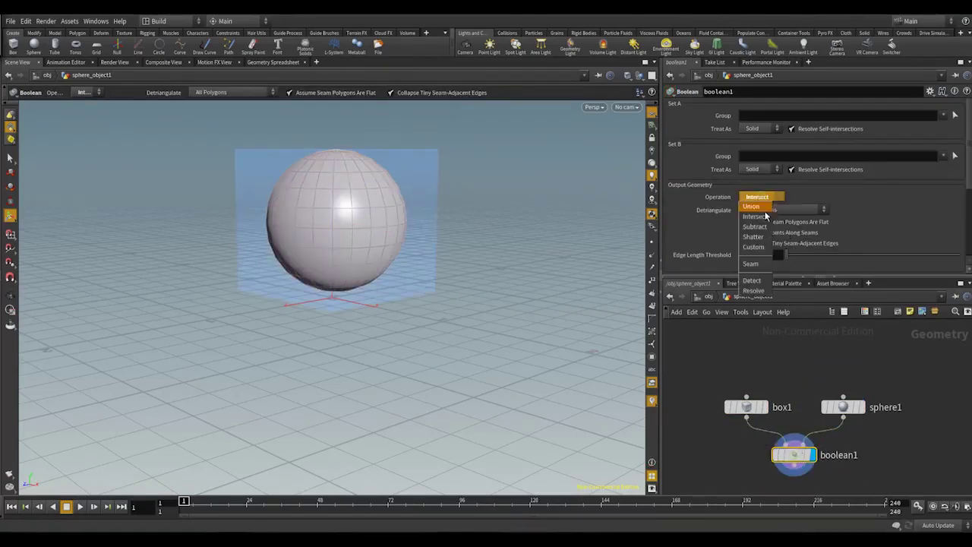
{"action": "left_click", "coordinate": [759, 215]}
{"action": "left_click", "coordinate": [805, 197]}
{"action": "left_click", "coordinate": [805, 216]}
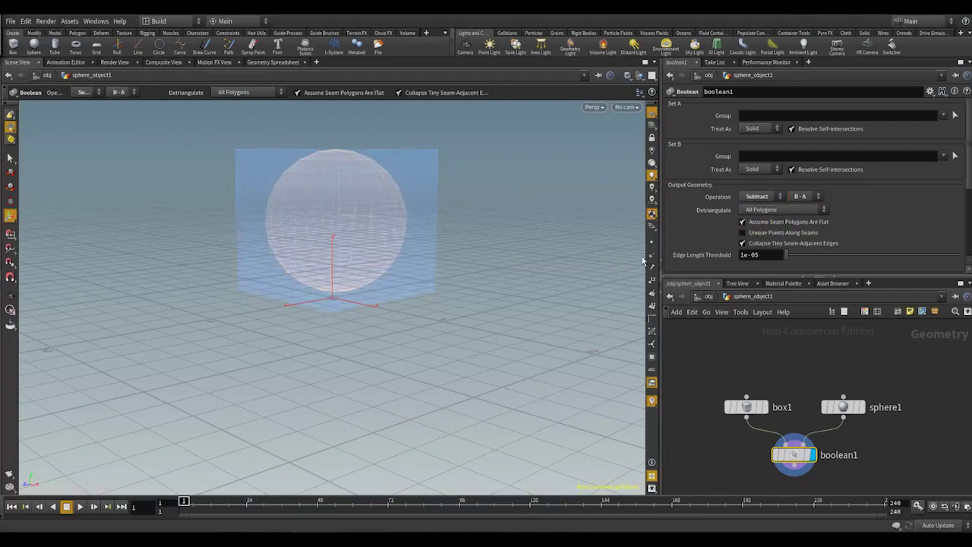
Raise the box to a Y center of about 0.54 so it cuts away the sphere's upper half.
{"action": "left_click", "coordinate": [754, 411]}
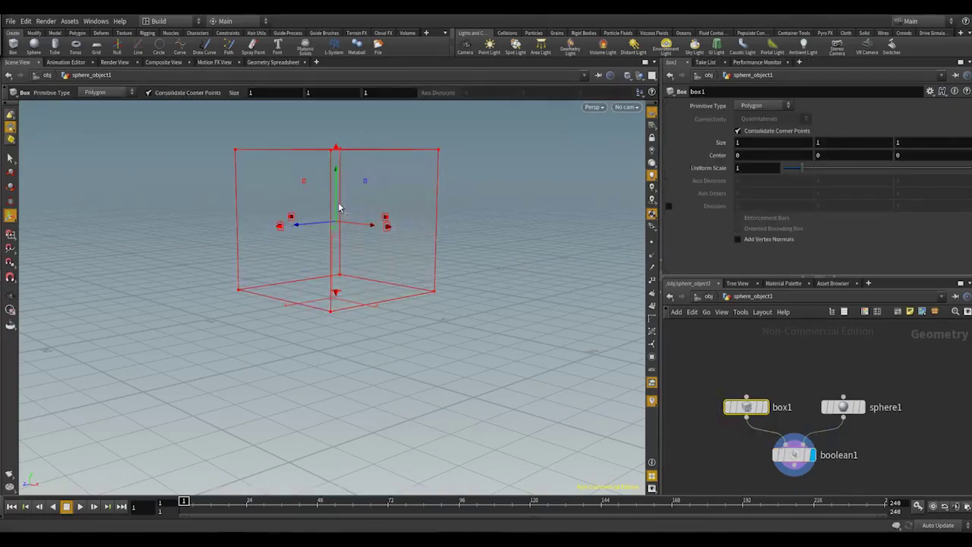
{"action": "left_click_drag", "start_coordinate": [337, 204], "coordinate": [335, 127]}
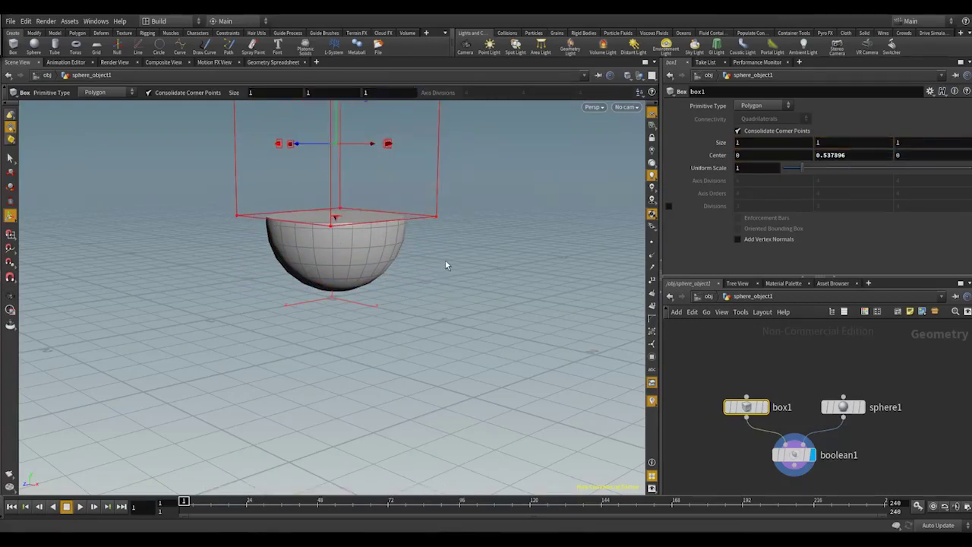
{"action": "key", "text": "Escape"}
{"action": "left_click_drag", "start_coordinate": [447, 265], "coordinate": [445, 306]}
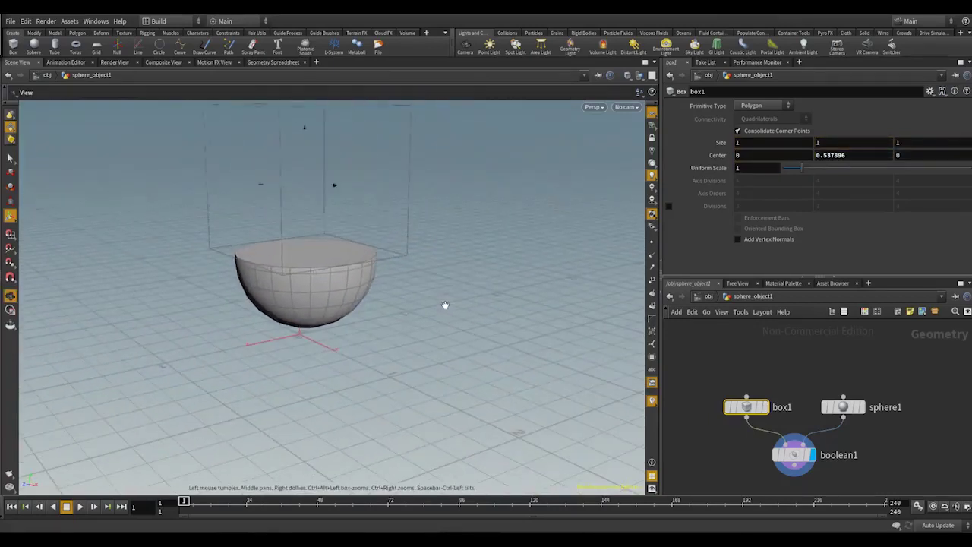
{"action": "key", "text": "Return"}
Duplicate the box, sphere and Boolean nodes beside the originals.
{"action": "scroll", "coordinate": [896, 420], "scroll_direction": "down", "scroll_amount": 3}
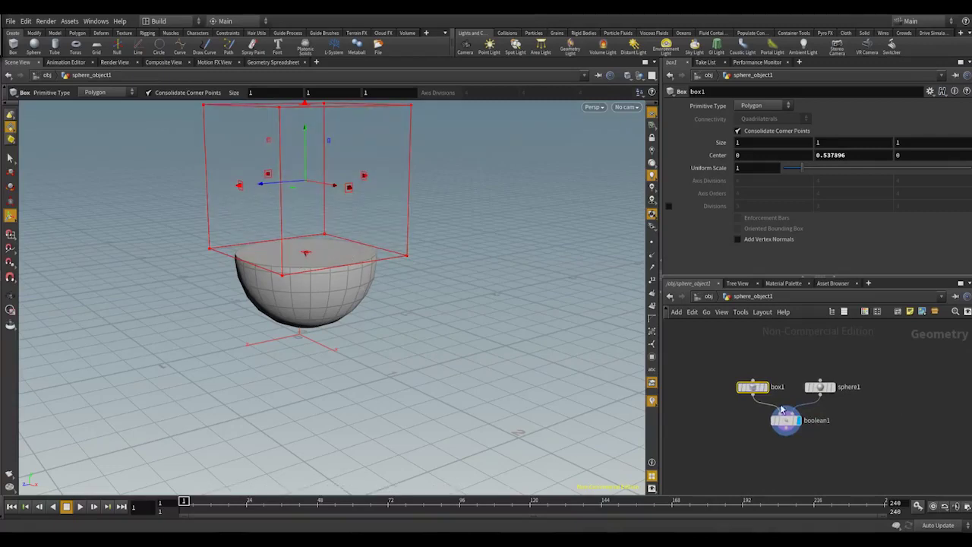
{"action": "left_click_drag", "start_coordinate": [729, 339], "coordinate": [831, 467]}
{"action": "key", "text": "ctrl+c"}
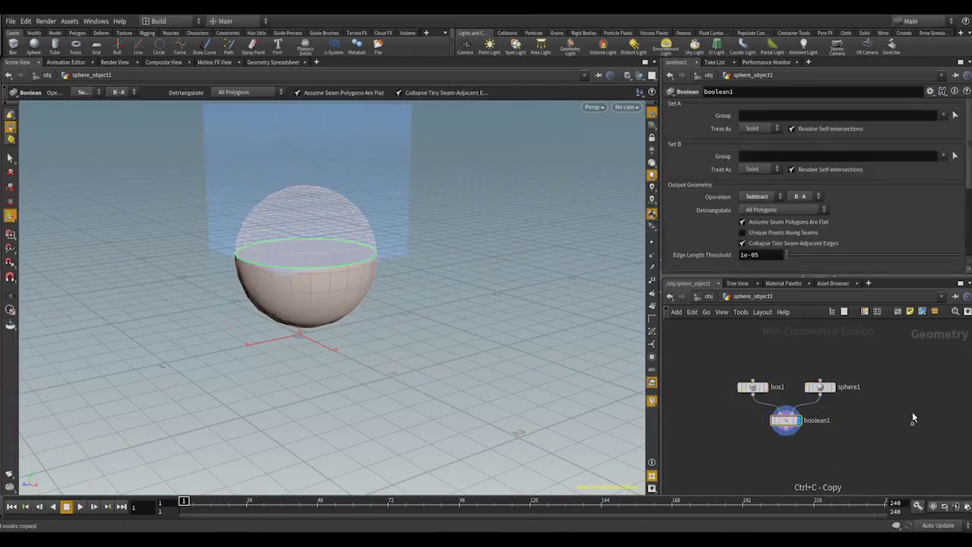
{"action": "middle_click_drag", "start_coordinate": [912, 412], "coordinate": [838, 391]}
{"action": "key", "text": "ctrl+v"}
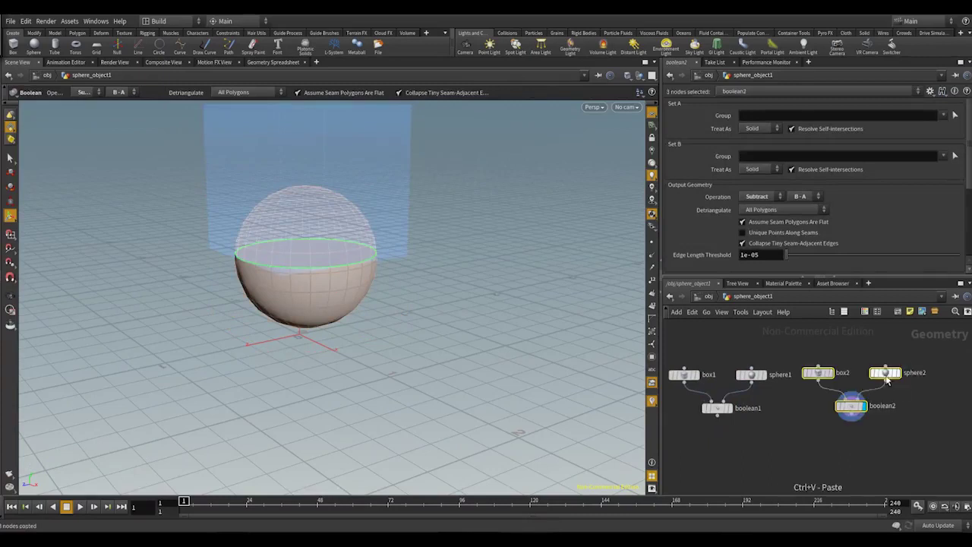
Add another Boolean node below both groups and connect boolean1 to its first input.
{"action": "left_click", "coordinate": [789, 450]}
{"action": "right_click", "coordinate": [785, 447]}
{"action": "left_click", "coordinate": [809, 515]}
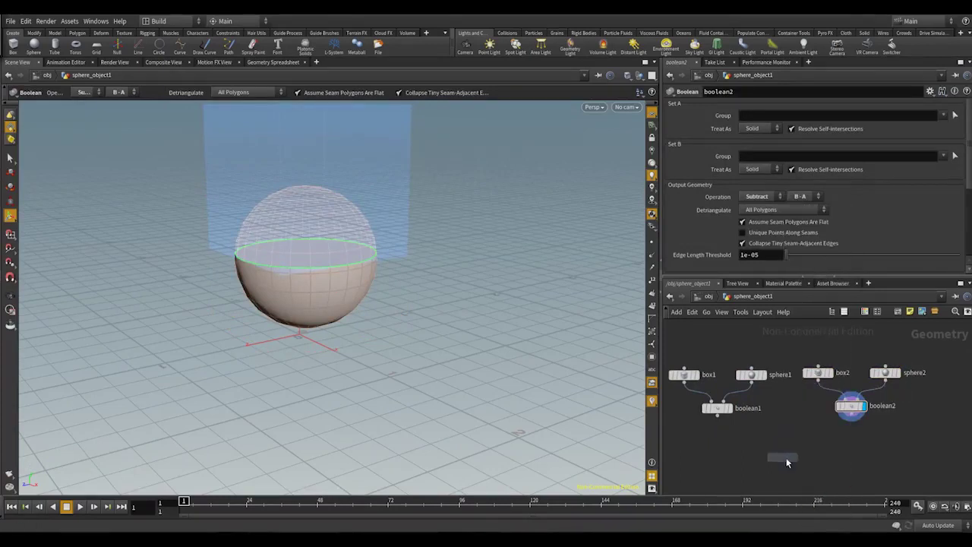
{"action": "left_click", "coordinate": [787, 459]}
{"action": "left_click_drag", "start_coordinate": [750, 452], "coordinate": [774, 451]}
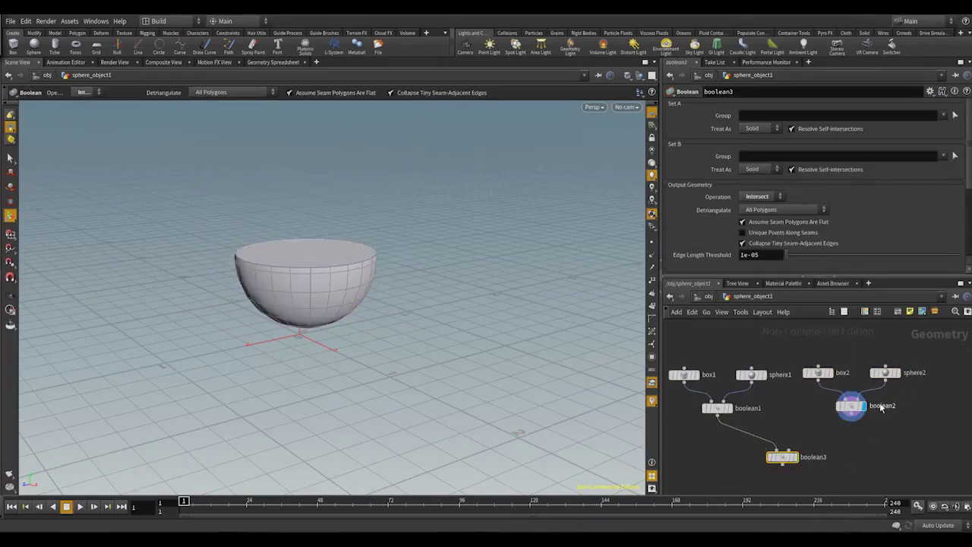
Set the copied sphere's uniform scale to 0.93 and connect boolean2 to the new Boolean node's second input.
{"action": "left_click", "coordinate": [884, 373]}
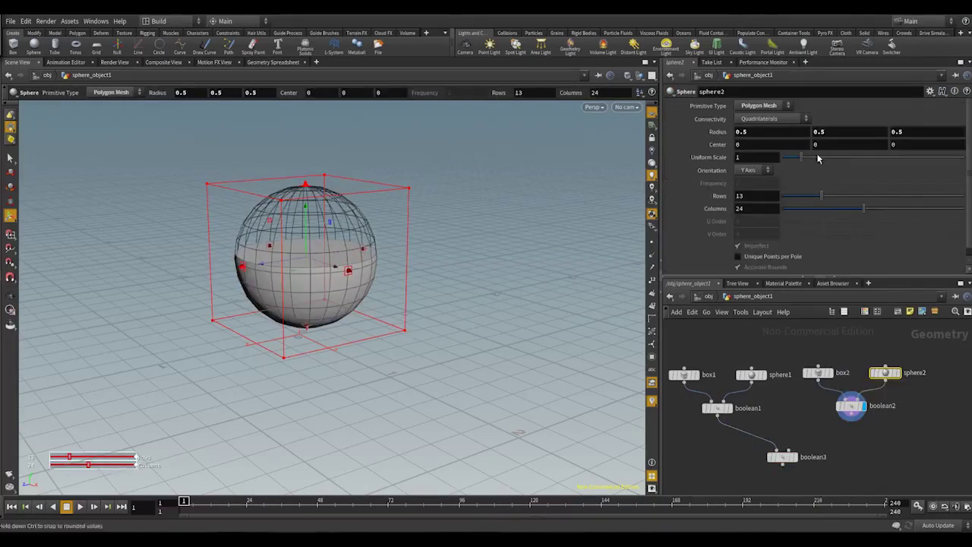
{"action": "left_click_drag", "start_coordinate": [803, 160], "coordinate": [804, 161]}
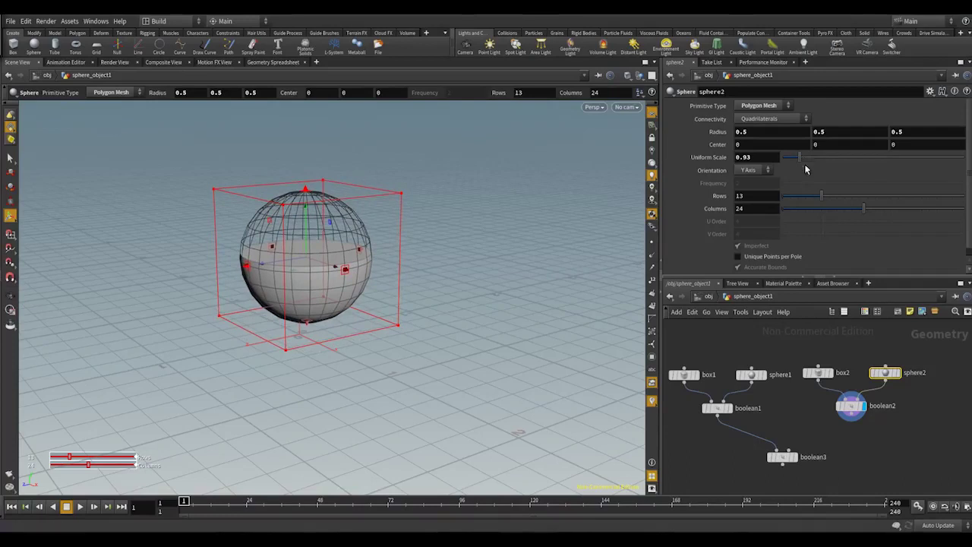
{"action": "left_click_drag", "start_coordinate": [848, 425], "coordinate": [785, 454]}
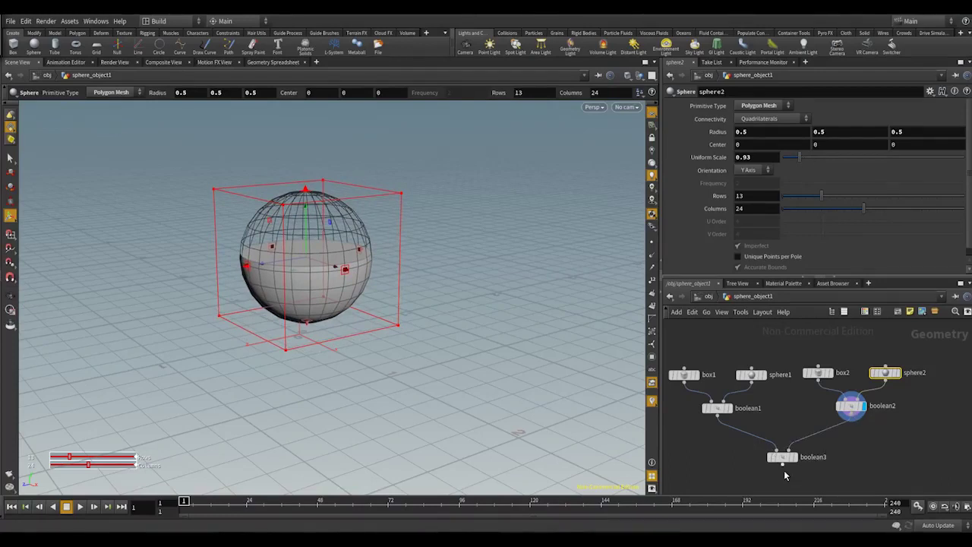
Display the final Boolean node and set its operation to Subtract with A - B to hollow the half sphere into a bowl.
{"action": "left_click", "coordinate": [794, 458]}
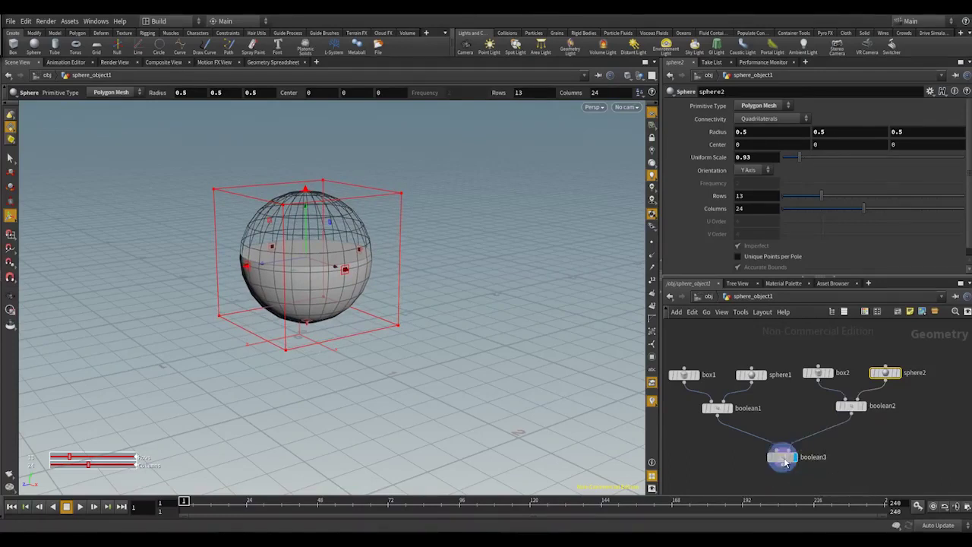
{"action": "left_click", "coordinate": [759, 196]}
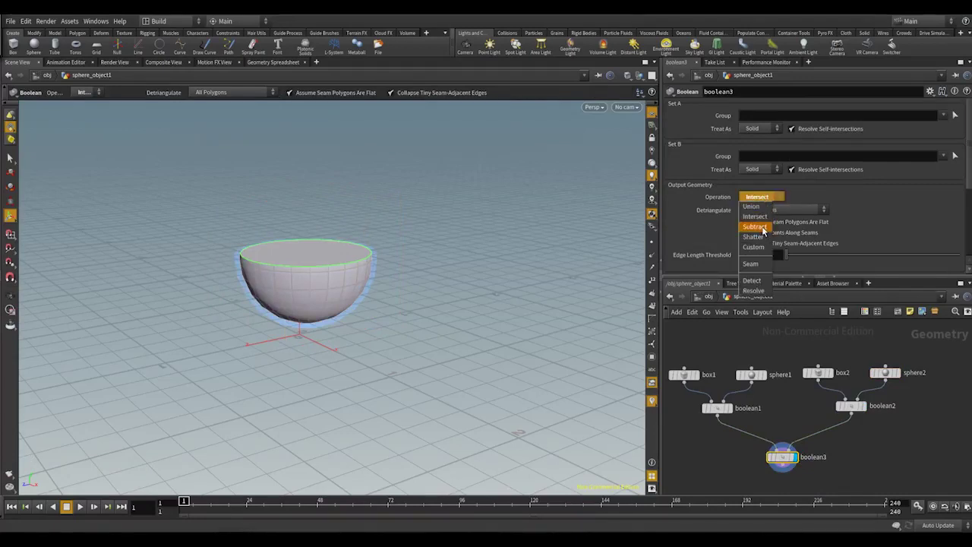
{"action": "left_click", "coordinate": [759, 218]}
{"action": "left_click", "coordinate": [803, 197]}
{"action": "left_click", "coordinate": [798, 216]}
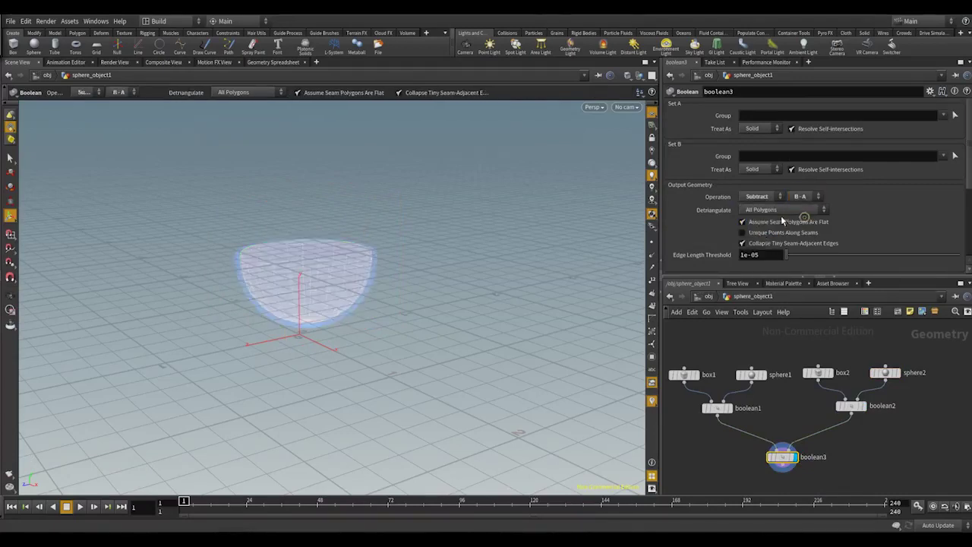
{"action": "left_click", "coordinate": [799, 197]}
{"action": "left_click", "coordinate": [799, 207]}
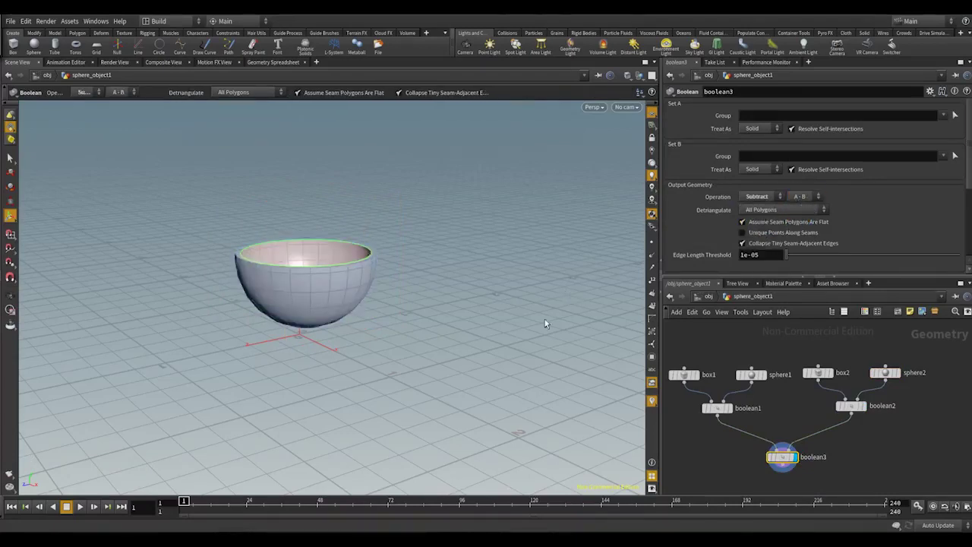
{"action": "key", "text": "Escape"}
{"action": "left_click_drag", "start_coordinate": [544, 323], "coordinate": [442, 297]}
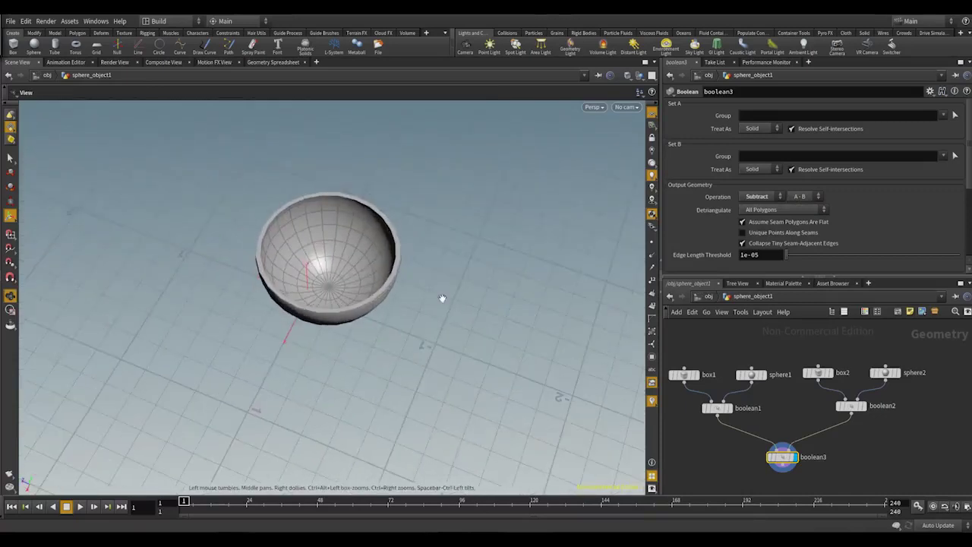
{"action": "left_click_drag", "start_coordinate": [427, 437], "coordinate": [467, 339]}
{"action": "key", "text": "Return"}
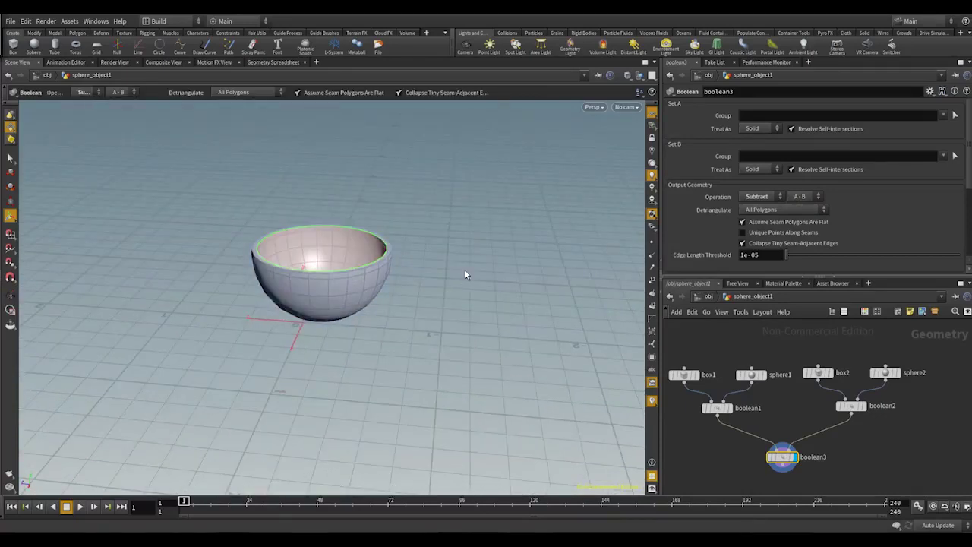
Select the bowl's rim face and raise it about 0.18 units in Y to extend the bowl's wall upward.
{"action": "right_click", "coordinate": [425, 249]}
{"action": "left_click", "coordinate": [417, 253]}
{"action": "key", "text": "s"}
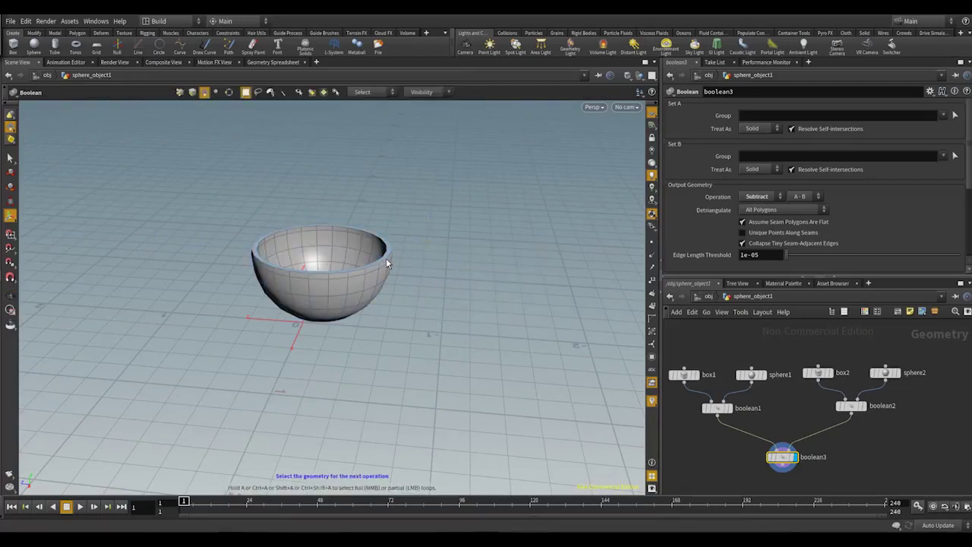
{"action": "left_click", "coordinate": [386, 261]}
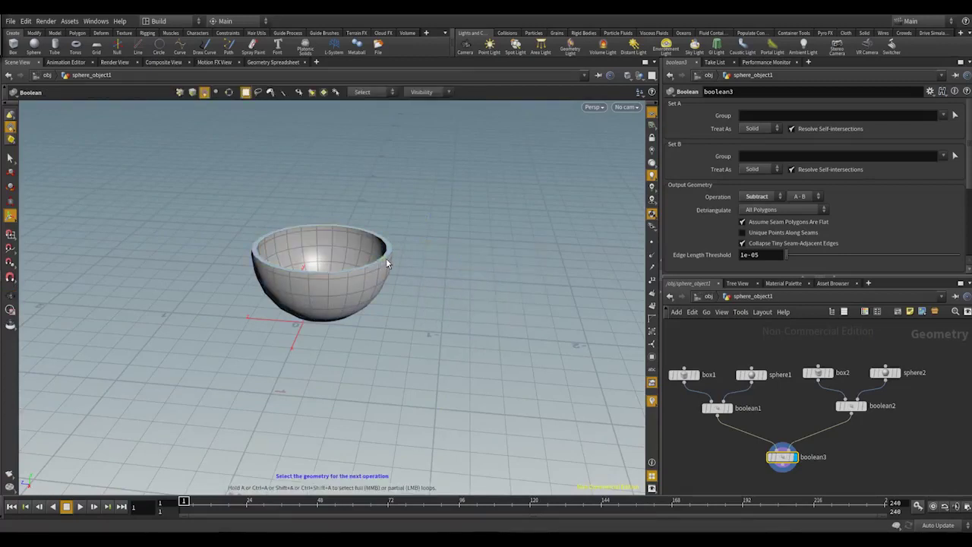
{"action": "left_click", "coordinate": [10, 174]}
{"action": "left_click_drag", "start_coordinate": [326, 207], "coordinate": [324, 180]}
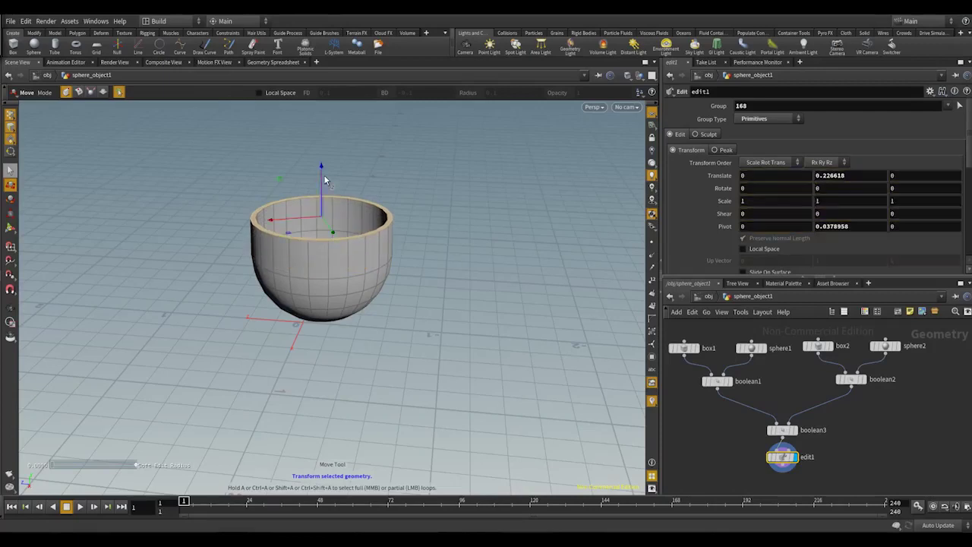
{"action": "left_click_drag", "start_coordinate": [426, 296], "coordinate": [427, 263], "text": "alt"}
{"action": "left_click_drag", "start_coordinate": [327, 200], "coordinate": [325, 194]}
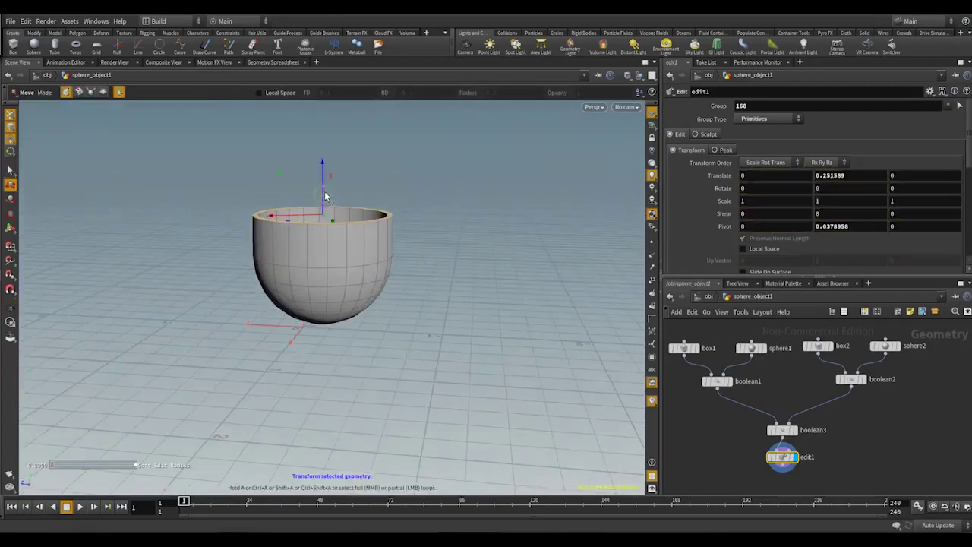
{"action": "left_click_drag", "start_coordinate": [423, 313], "coordinate": [434, 311], "text": "alt"}
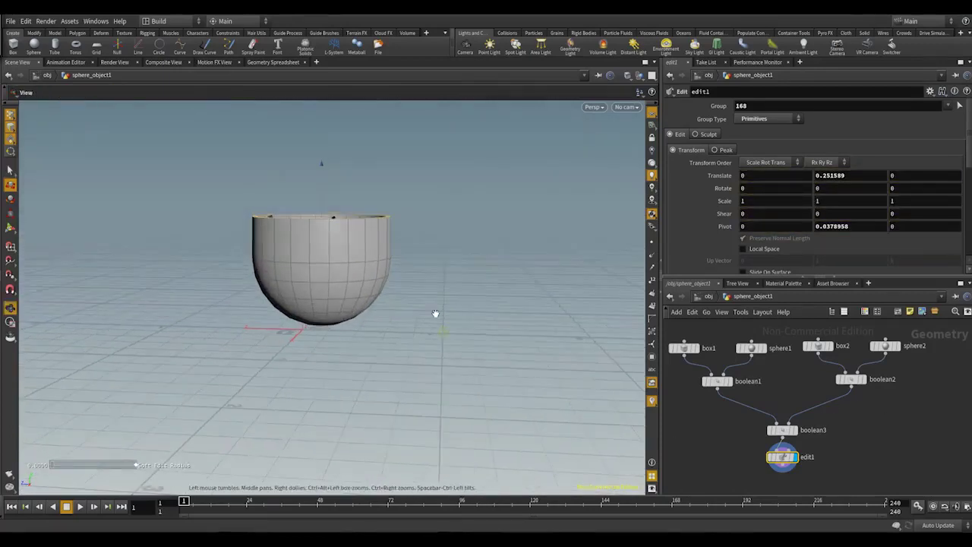
{"action": "left_click_drag", "start_coordinate": [328, 193], "coordinate": [325, 205]}
{"action": "left_click_drag", "start_coordinate": [430, 306], "coordinate": [441, 325], "text": "alt"}
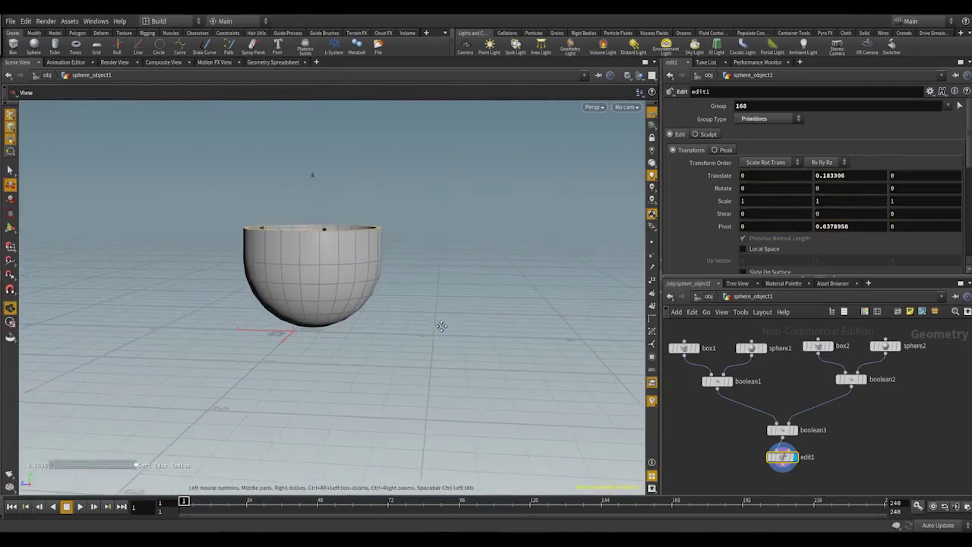
Copy the whole bowl node network and paste the duplicate beside the original.
{"action": "scroll", "coordinate": [917, 436], "scroll_direction": "down", "scroll_amount": 5}
{"action": "middle_click_drag", "start_coordinate": [940, 450], "coordinate": [839, 416]}
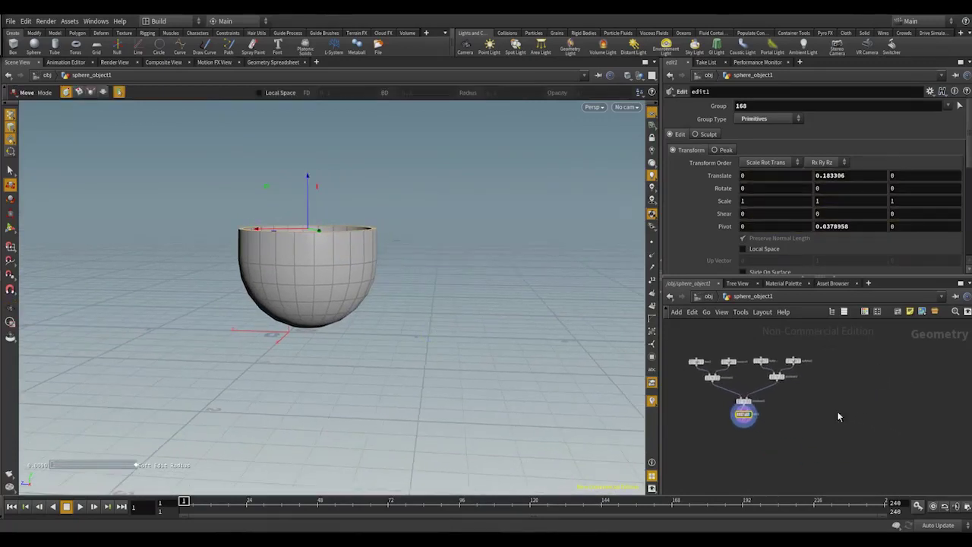
{"action": "left_click_drag", "start_coordinate": [679, 345], "coordinate": [815, 443]}
{"action": "key", "text": "ctrl+c"}
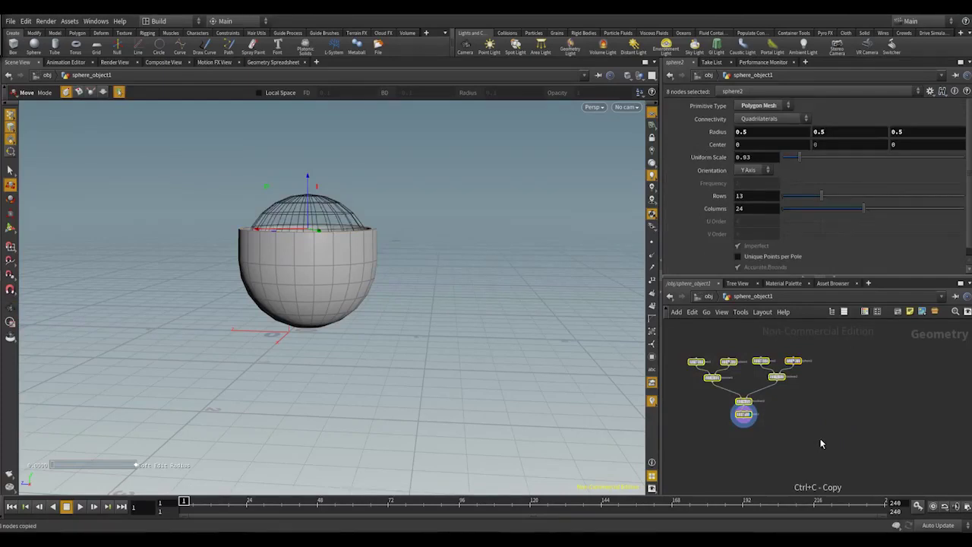
{"action": "left_click", "coordinate": [871, 395]}
{"action": "key", "text": "ctrl+v"}
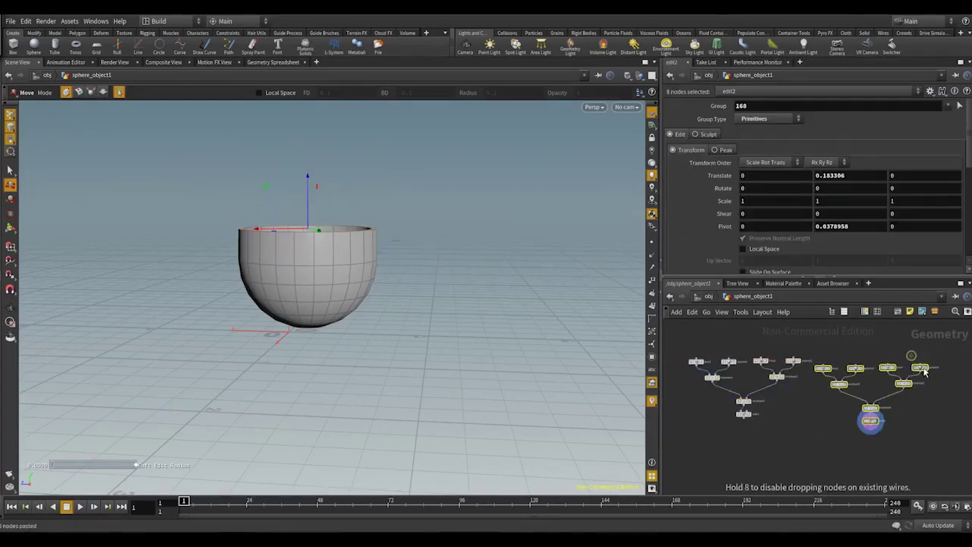
Add a Merge node below both networks and connect edit1 and edit2 to it.
{"action": "key", "text": "Tab"}
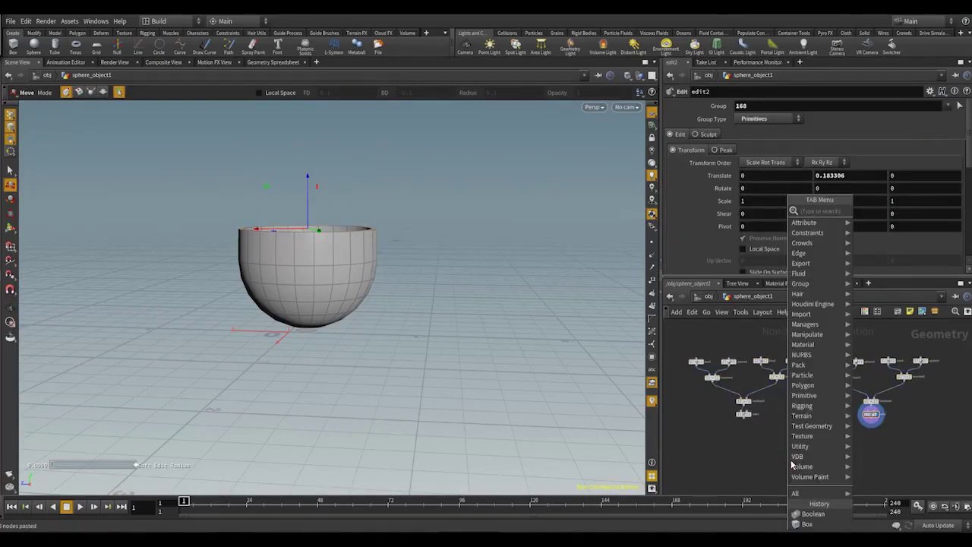
{"action": "type", "text": "merge"}
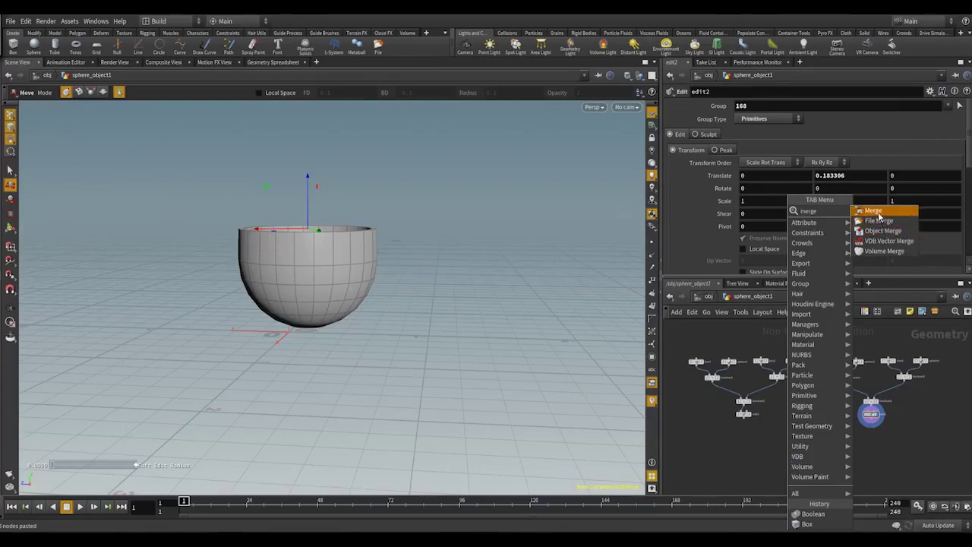
{"action": "left_click", "coordinate": [873, 210]}
{"action": "left_click", "coordinate": [801, 445]}
{"action": "left_click_drag", "start_coordinate": [764, 436], "coordinate": [801, 439]}
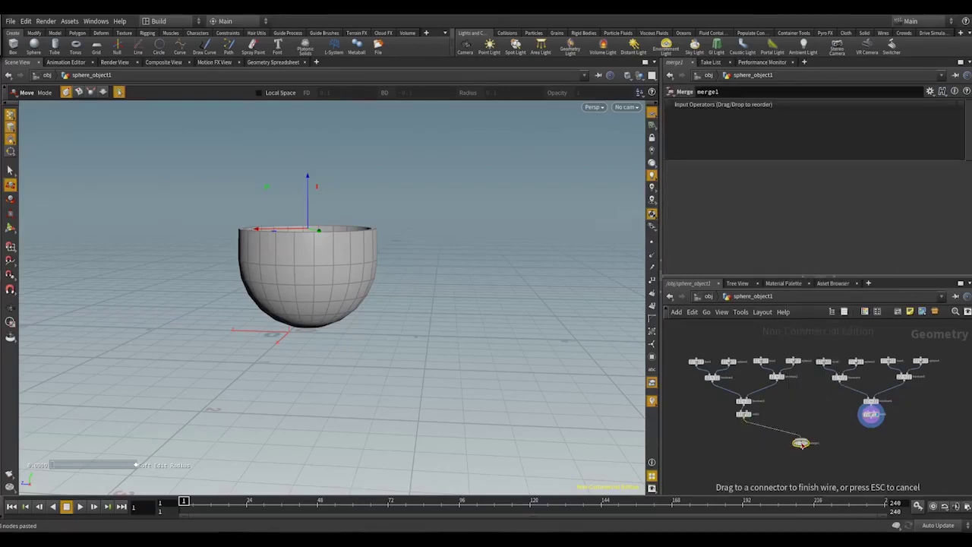
{"action": "left_click_drag", "start_coordinate": [883, 423], "coordinate": [807, 443]}
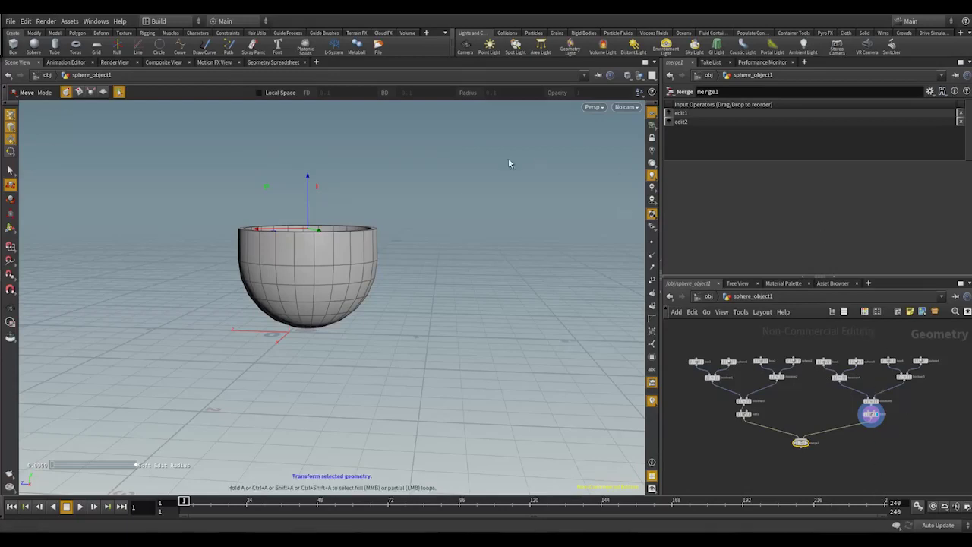
Try to lift all the merged geometry about 1.04 units in Y with an edit below the Merge node.
{"action": "left_click_drag", "start_coordinate": [312, 217], "coordinate": [312, 95]}
{"action": "key", "text": "ctrl+z"}
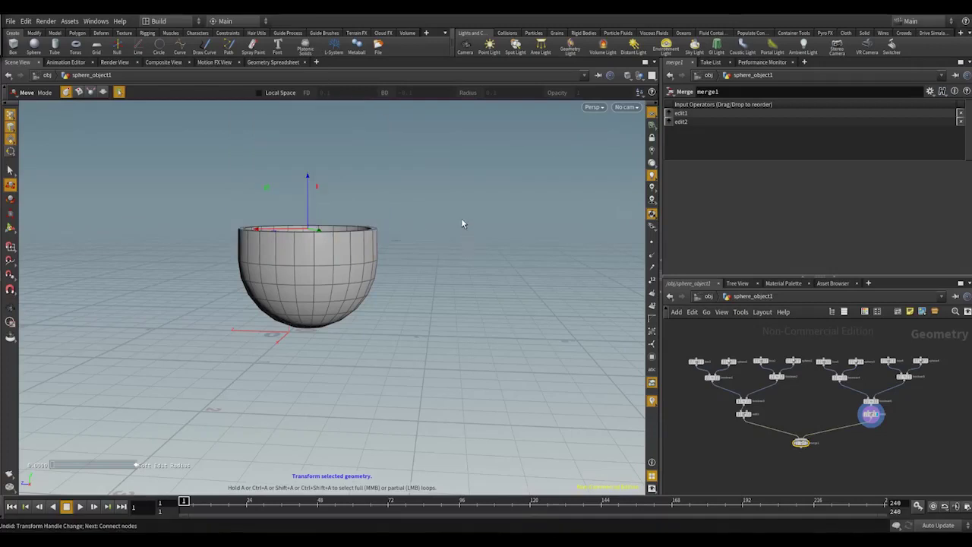
{"action": "right_click_drag", "start_coordinate": [462, 219], "coordinate": [462, 205], "text": "alt"}
{"action": "middle_click_drag", "start_coordinate": [462, 206], "coordinate": [451, 234], "text": "alt"}
{"action": "left_click_drag", "start_coordinate": [434, 202], "coordinate": [236, 404]}
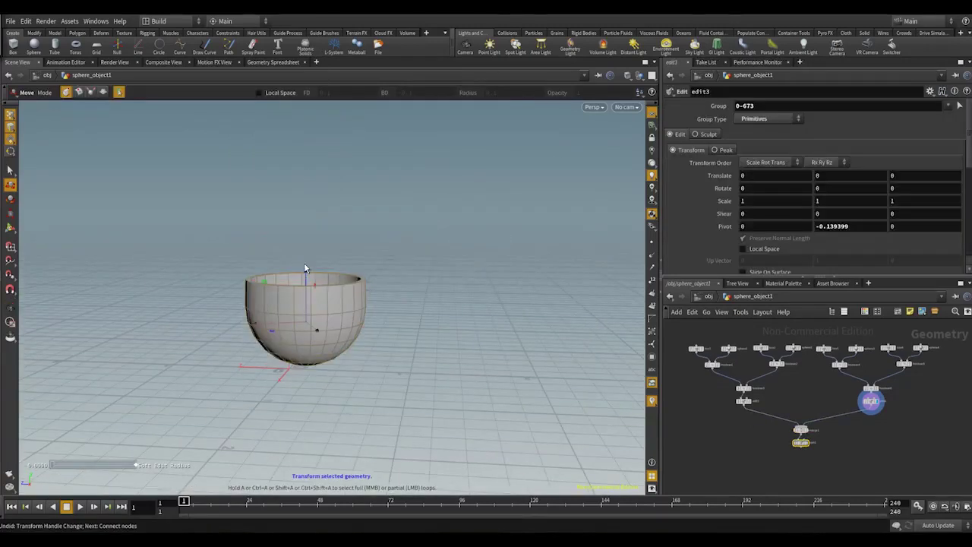
{"action": "left_click_drag", "start_coordinate": [305, 268], "coordinate": [307, 256]}
{"action": "left_click_drag", "start_coordinate": [300, 149], "coordinate": [300, 148]}
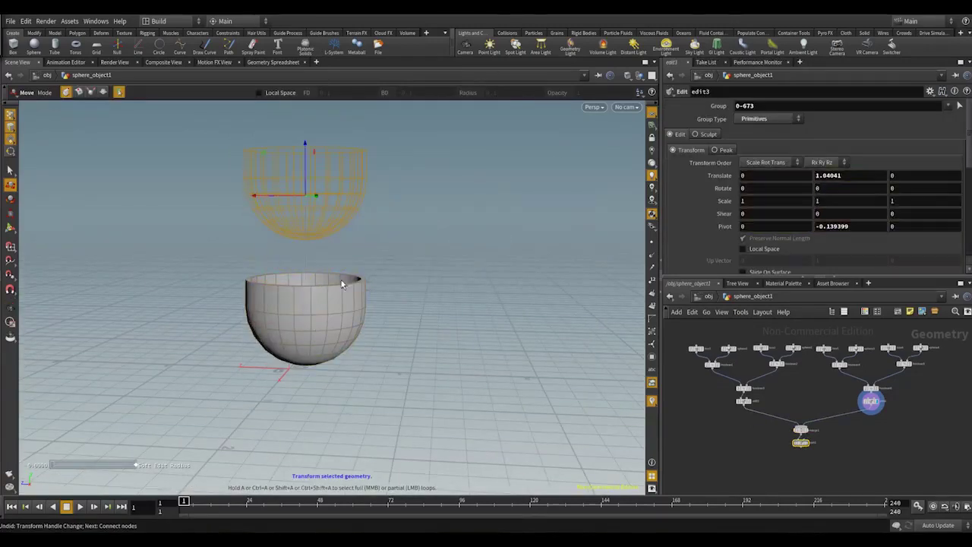
Try to flip the whole first bowl in edit1 with an X rotation of 180 and display edit3.
{"action": "left_click", "coordinate": [744, 400]}
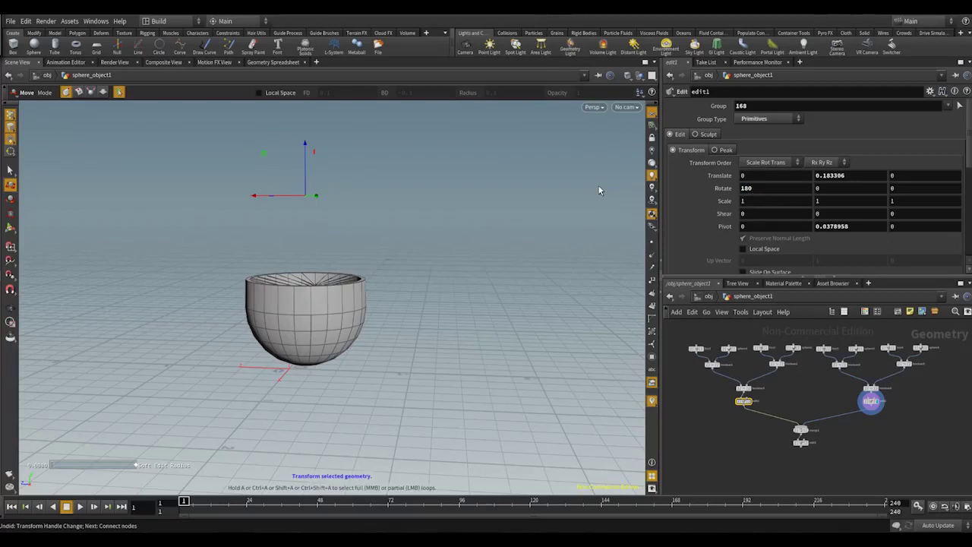
{"action": "left_click_drag", "start_coordinate": [471, 233], "coordinate": [171, 434]}
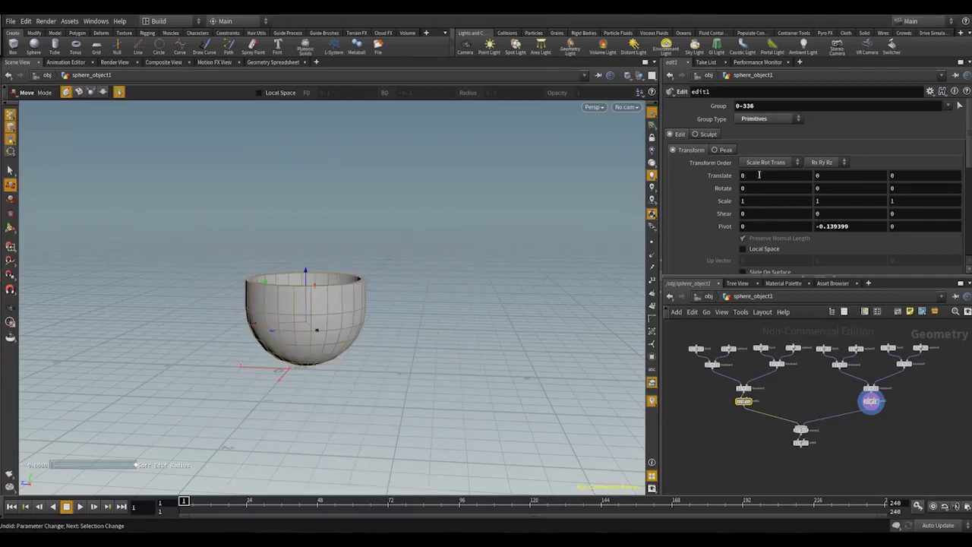
{"action": "type", "text": "180"}
{"action": "key", "text": "Return"}
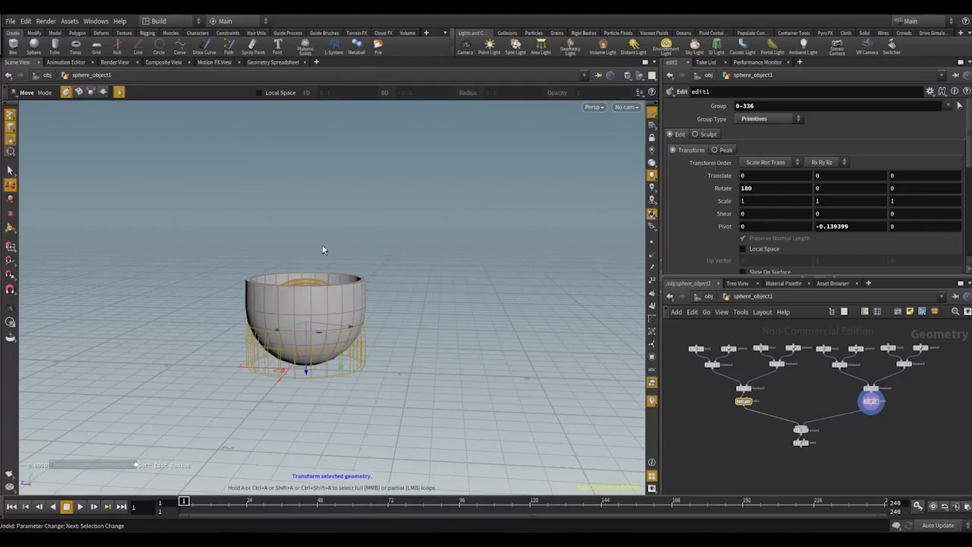
{"action": "left_click", "coordinate": [817, 449]}
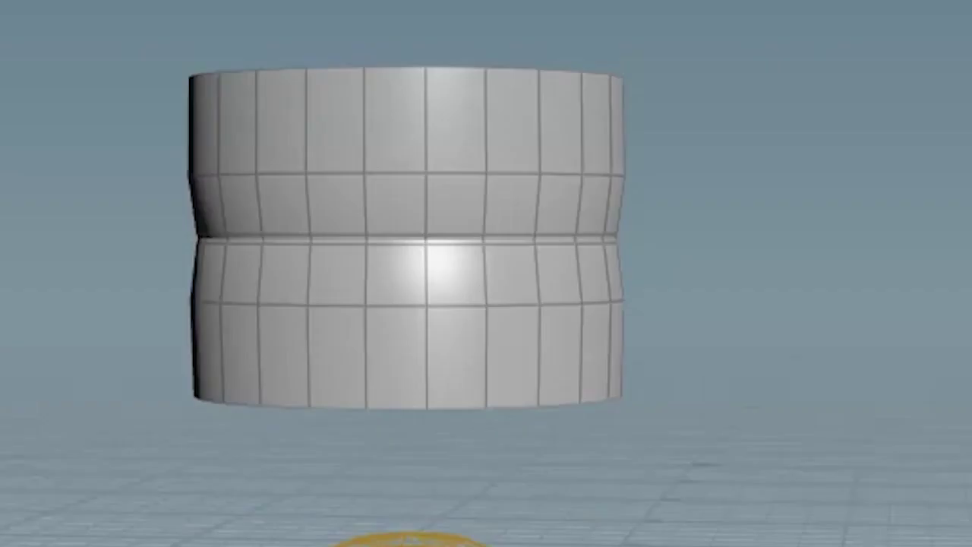
Undo the latest bowl edits and delete edit1 and the edit node below the Merge node.
{"action": "key", "text": "ctrl+z"}
{"action": "key", "text": "ctrl+z"}
{"action": "key", "text": "ctrl+z"}
{"action": "key", "text": "ctrl+z"}
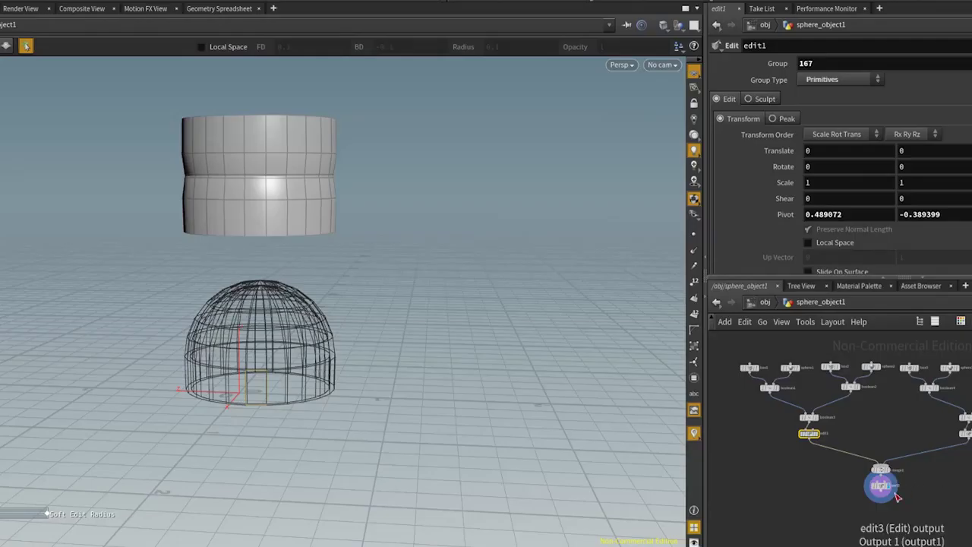
{"action": "left_click", "coordinate": [897, 495]}
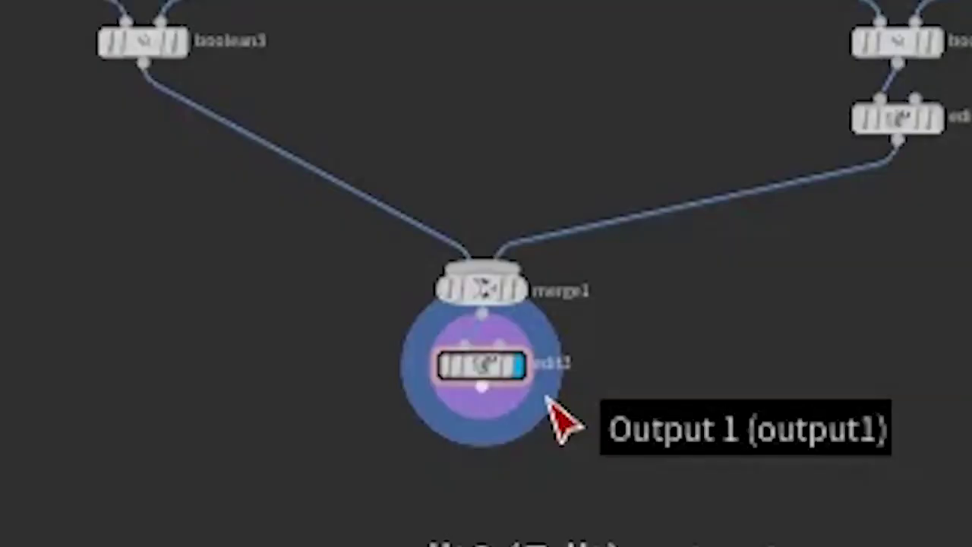
{"action": "left_click_drag", "start_coordinate": [930, 489], "coordinate": [834, 511]}
{"action": "left_click_drag", "start_coordinate": [274, 472], "coordinate": [258, 453]}
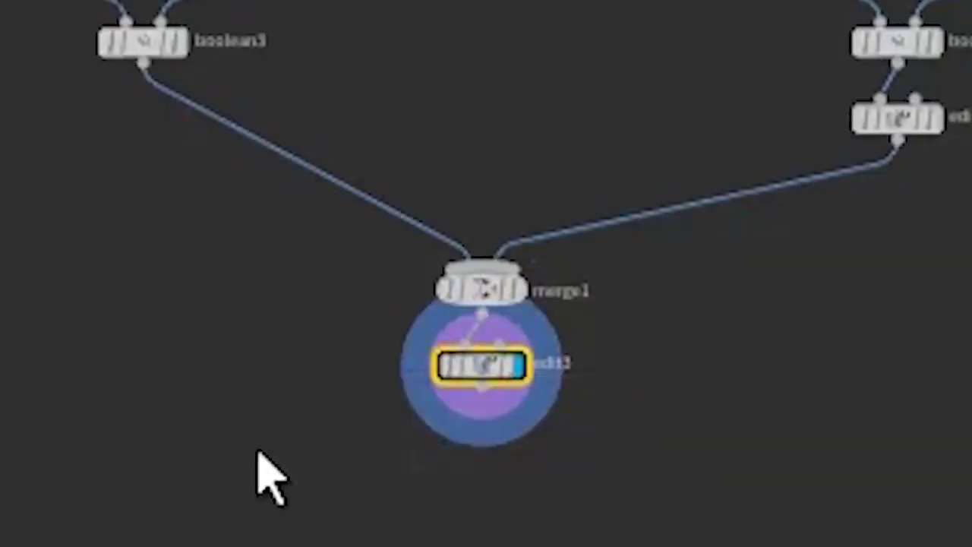
{"action": "key", "text": "Delete"}
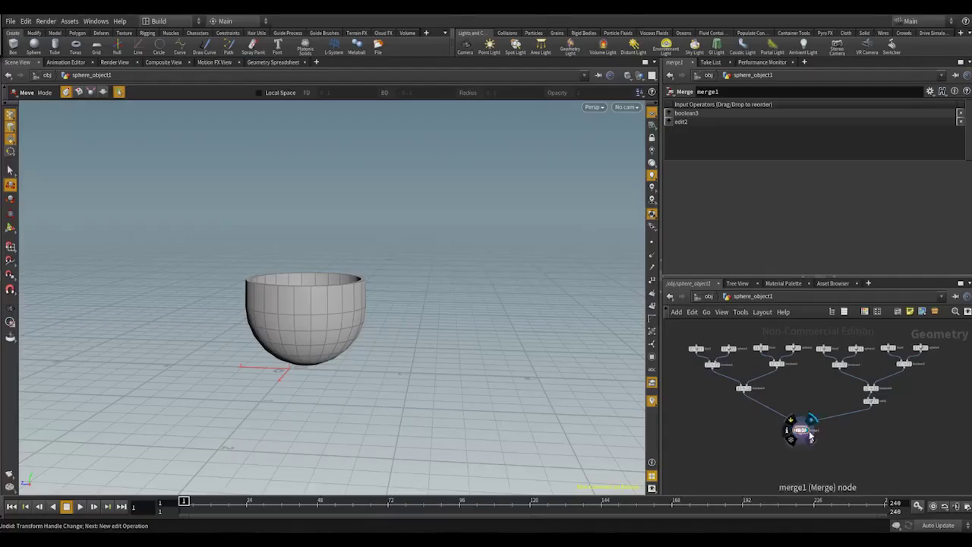
Display edit2, select all the second bowl's primitives and set their X rotation to 180 to turn it upside down.
{"action": "left_click", "coordinate": [872, 401]}
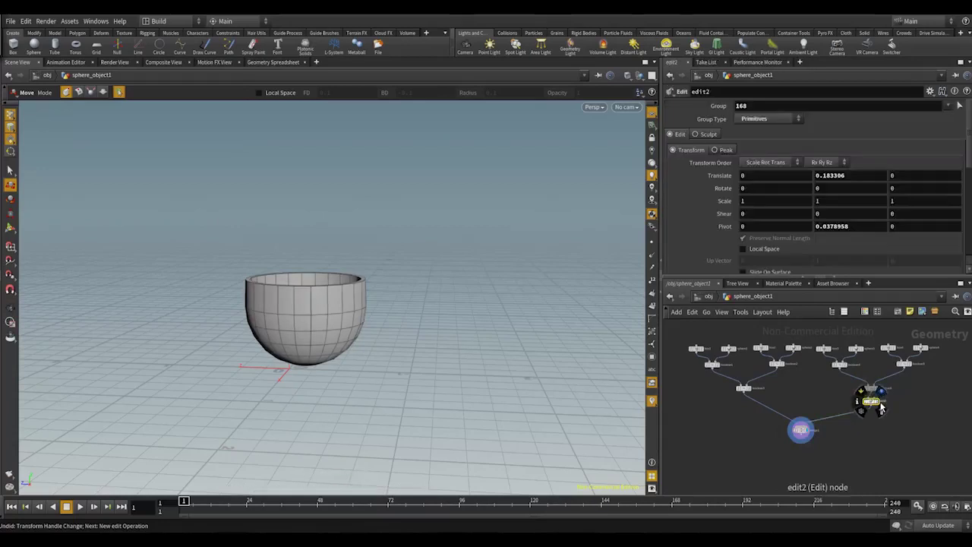
{"action": "left_click", "coordinate": [881, 408]}
{"action": "left_click_drag", "start_coordinate": [461, 208], "coordinate": [158, 494]}
{"action": "left_click", "coordinate": [768, 188]}
{"action": "type", "text": "18"}
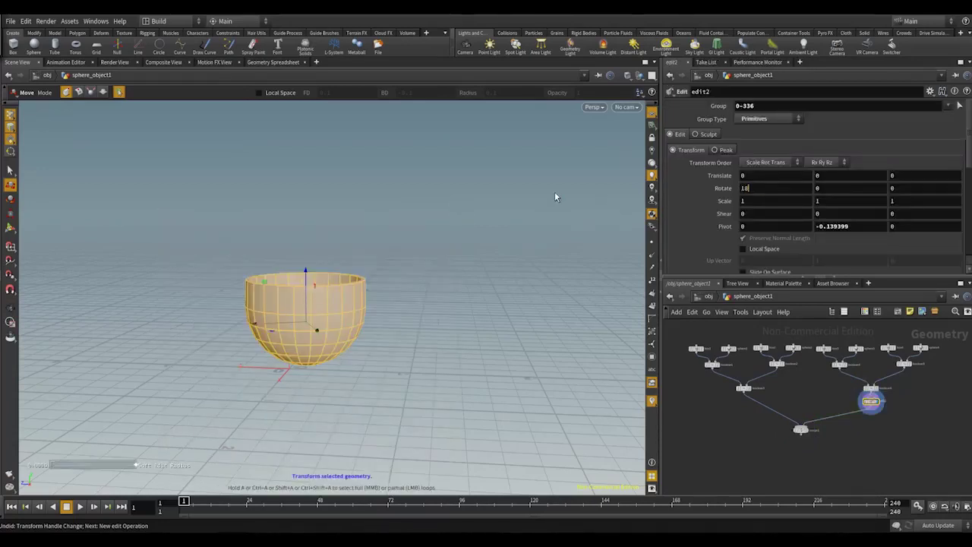
{"action": "type", "text": "0"}
{"action": "key", "text": "Return"}
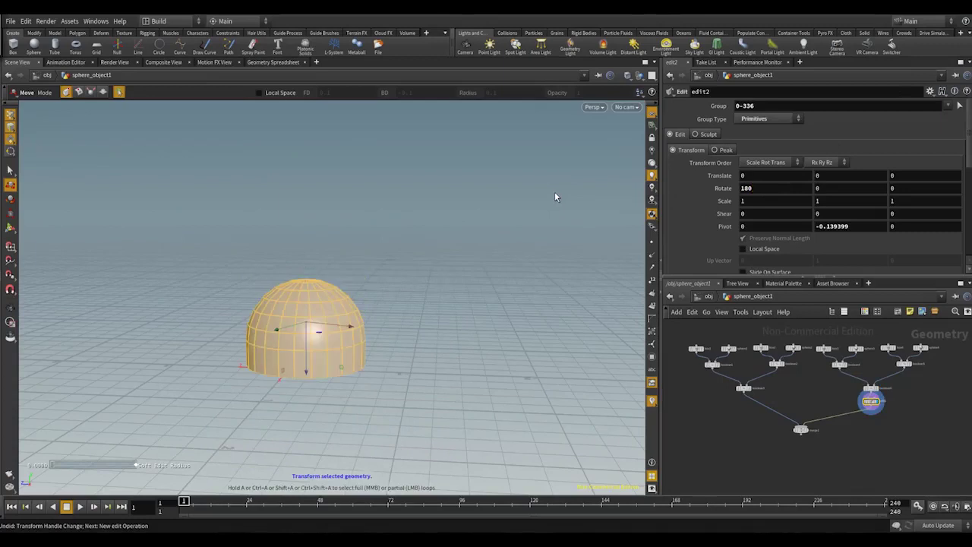
Display boolean3, select the bowl's rim face and raise it about 0.24 units in Y.
{"action": "left_click", "coordinate": [755, 378]}
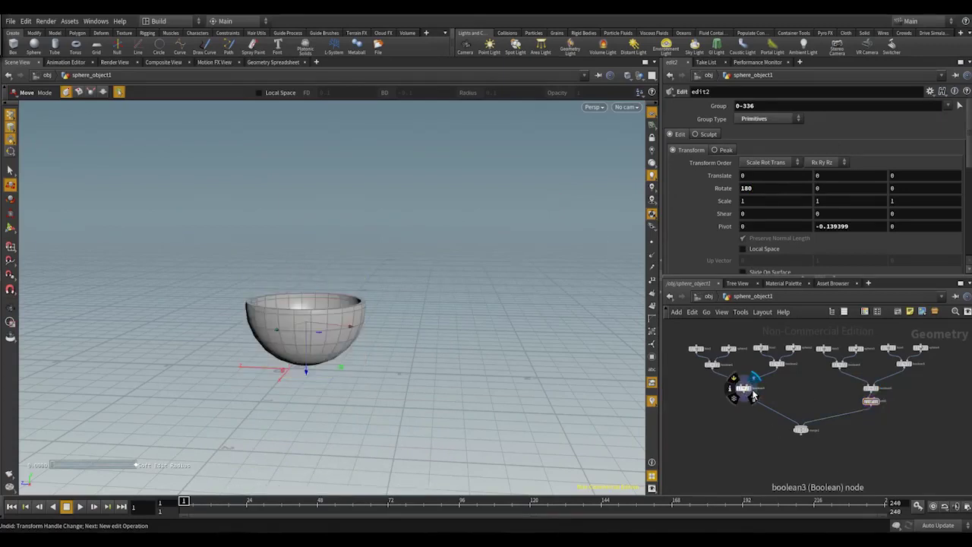
{"action": "left_click_drag", "start_coordinate": [386, 308], "coordinate": [384, 337], "text": "alt"}
{"action": "scroll", "coordinate": [389, 330], "scroll_direction": "up", "scroll_amount": 1}
{"action": "key", "text": "Return"}
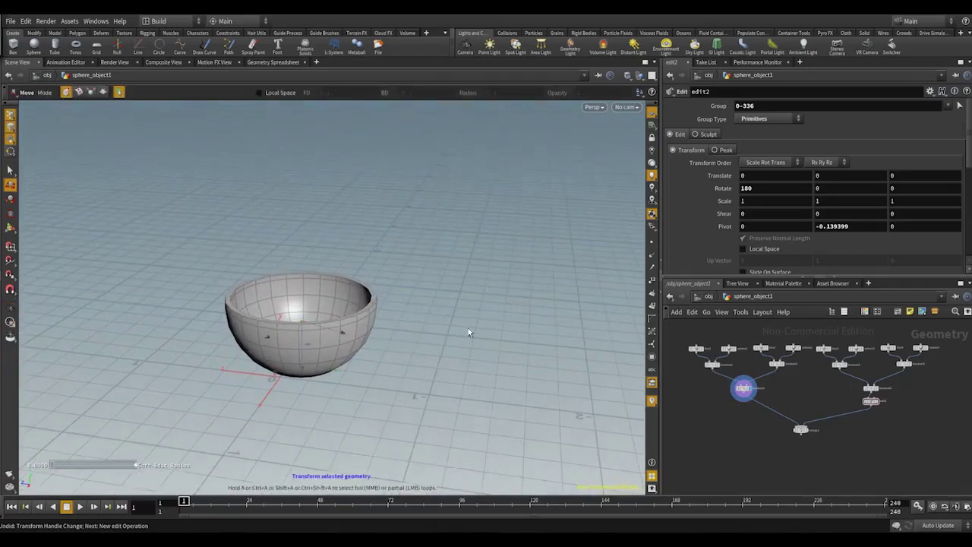
{"action": "right_click", "coordinate": [440, 298]}
{"action": "left_click", "coordinate": [426, 299]}
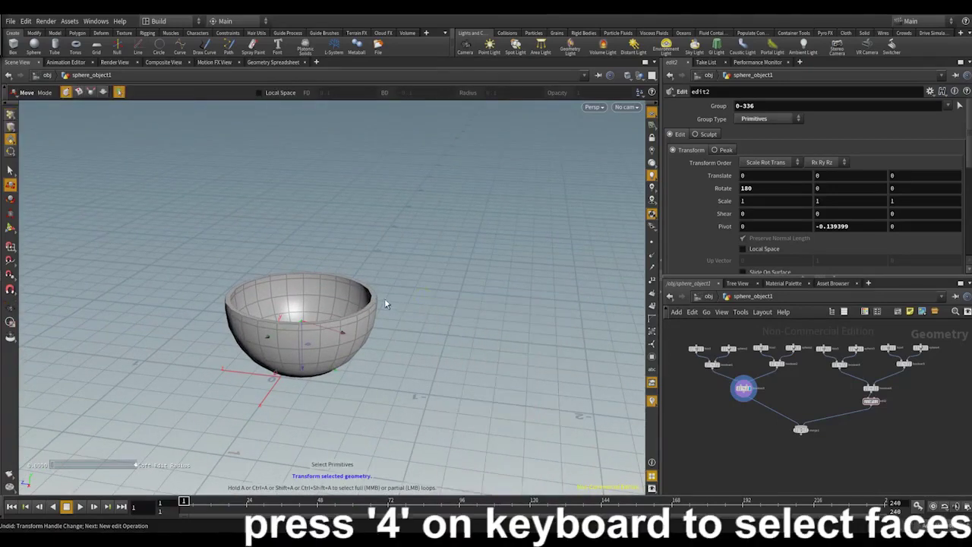
{"action": "left_click", "coordinate": [320, 283]}
{"action": "left_click_drag", "start_coordinate": [305, 269], "coordinate": [302, 219]}
{"action": "left_click_drag", "start_coordinate": [471, 366], "coordinate": [479, 342], "text": "alt"}
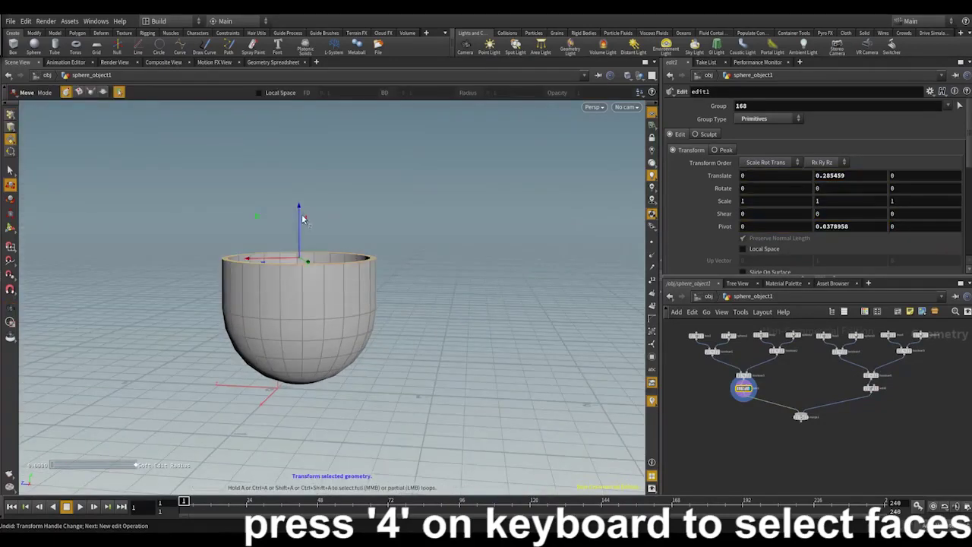
{"action": "mouse_move", "coordinate": [302, 218]}
{"action": "left_mouse_down"}
{"action": "mouse_move", "coordinate": [302, 234]}
{"action": "mouse_move", "coordinate": [302, 225]}
{"action": "left_mouse_up"}
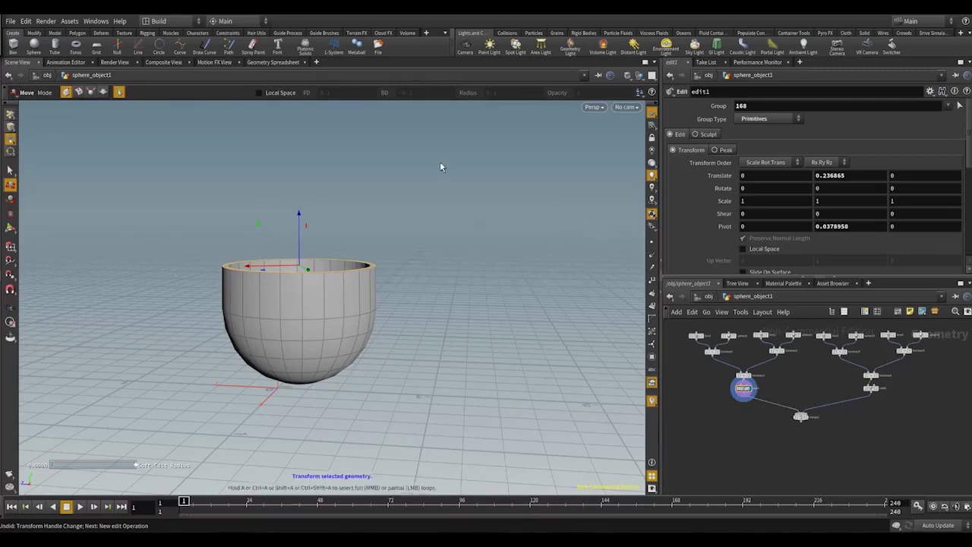
Select the whole upright bowl, move it up about 0.92 units in Y and display the Merge node.
{"action": "left_click_drag", "start_coordinate": [435, 153], "coordinate": [61, 497]}
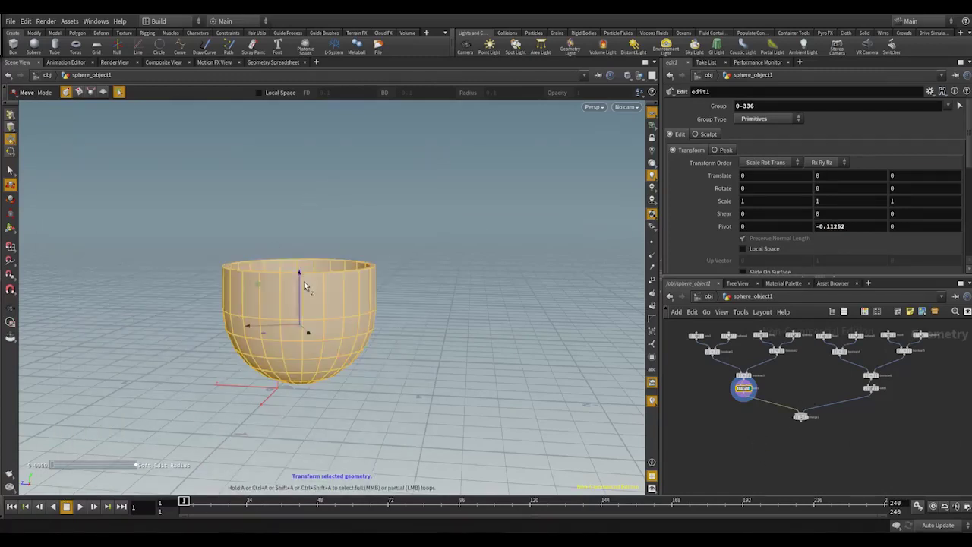
{"action": "left_click_drag", "start_coordinate": [304, 281], "coordinate": [315, 139]}
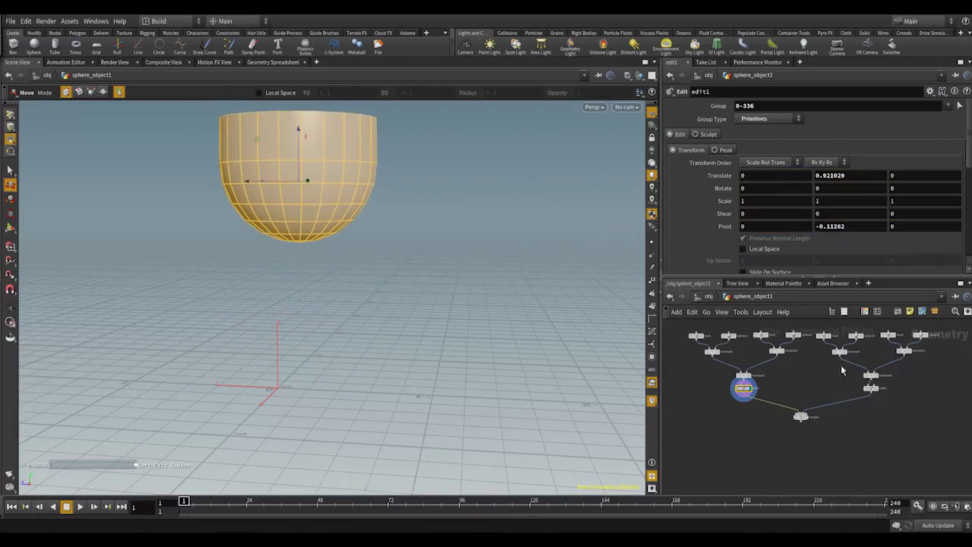
{"action": "left_click", "coordinate": [808, 416]}
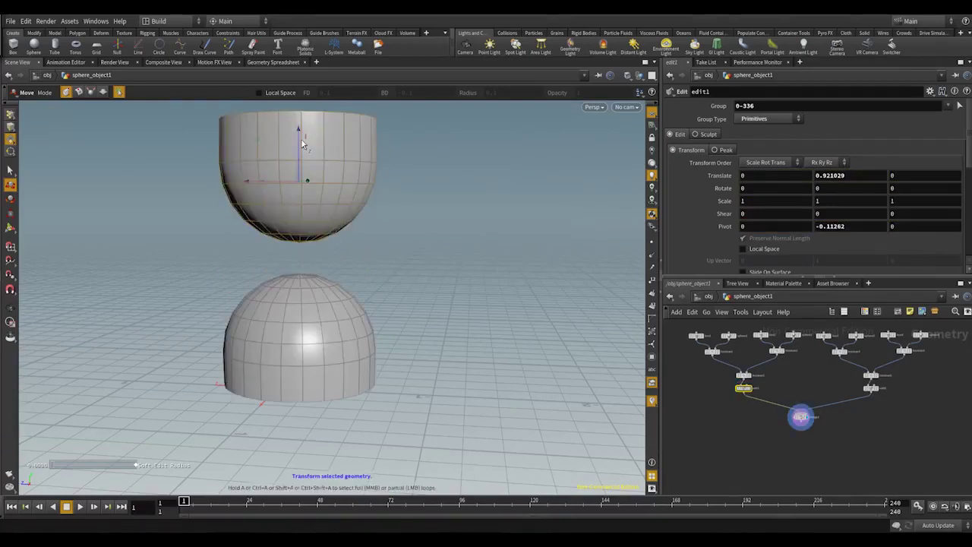
Lower the upright bowl to a Y translation of about 0.68 so it meets the inverted bowl.
{"action": "left_click_drag", "start_coordinate": [302, 144], "coordinate": [301, 183]}
{"action": "left_click_drag", "start_coordinate": [507, 283], "coordinate": [440, 292], "text": "alt"}
{"action": "key", "text": "t"}
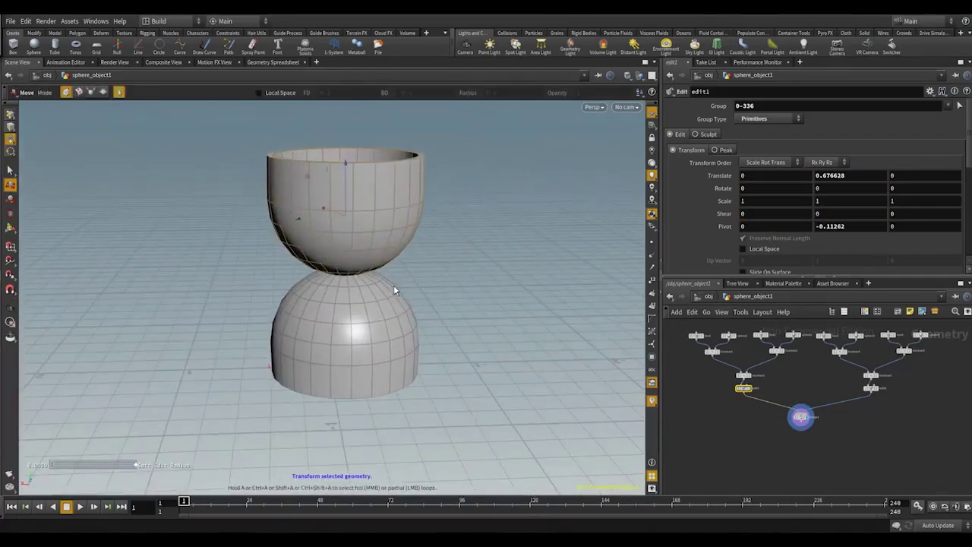
{"action": "left_click_drag", "start_coordinate": [477, 385], "coordinate": [497, 377], "text": "alt"}
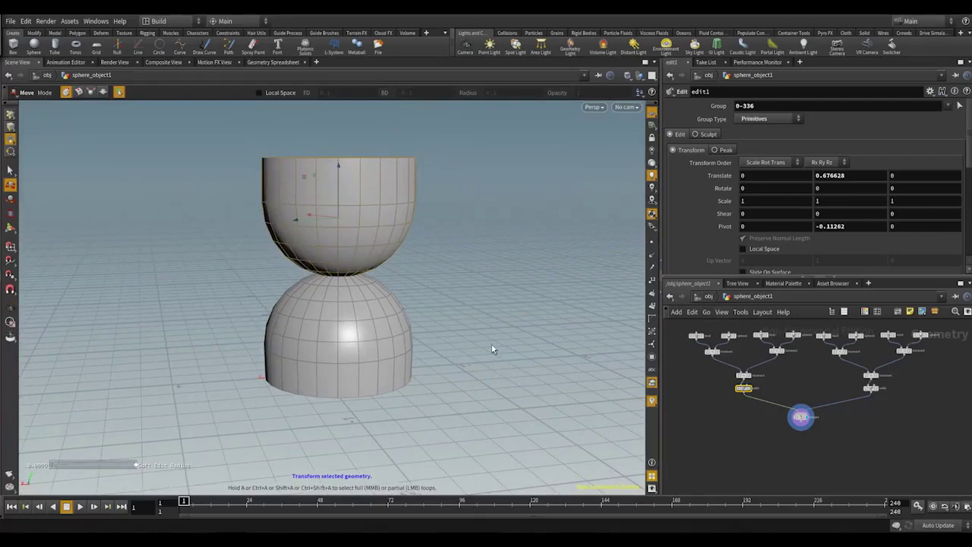
{"action": "left_click_drag", "start_coordinate": [506, 326], "coordinate": [365, 390]}
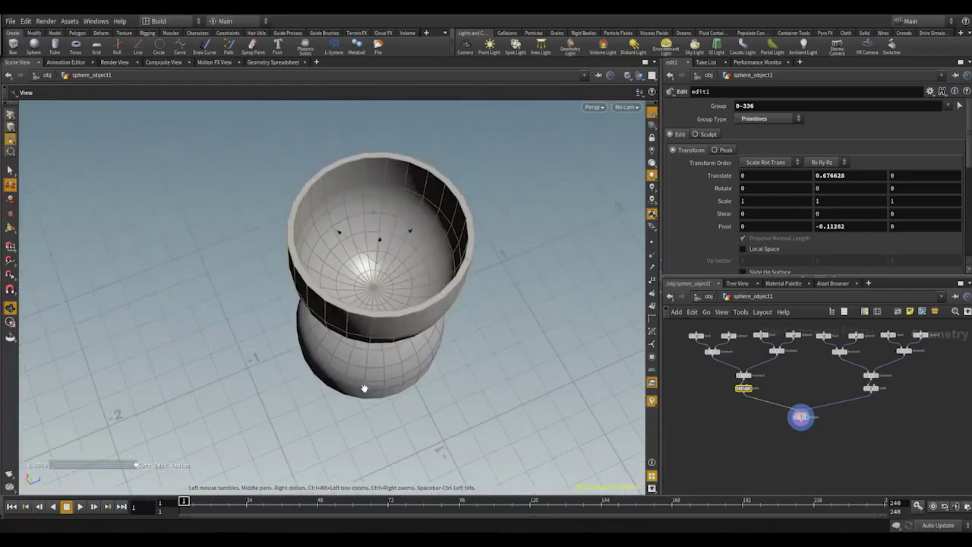
{"action": "left_click_drag", "start_coordinate": [373, 296], "coordinate": [565, 274]}
Add a Tube node beside the Merge node, set its primitive type to Polygon and its columns to 41.
{"action": "middle_click_drag", "start_coordinate": [775, 439], "coordinate": [800, 438]}
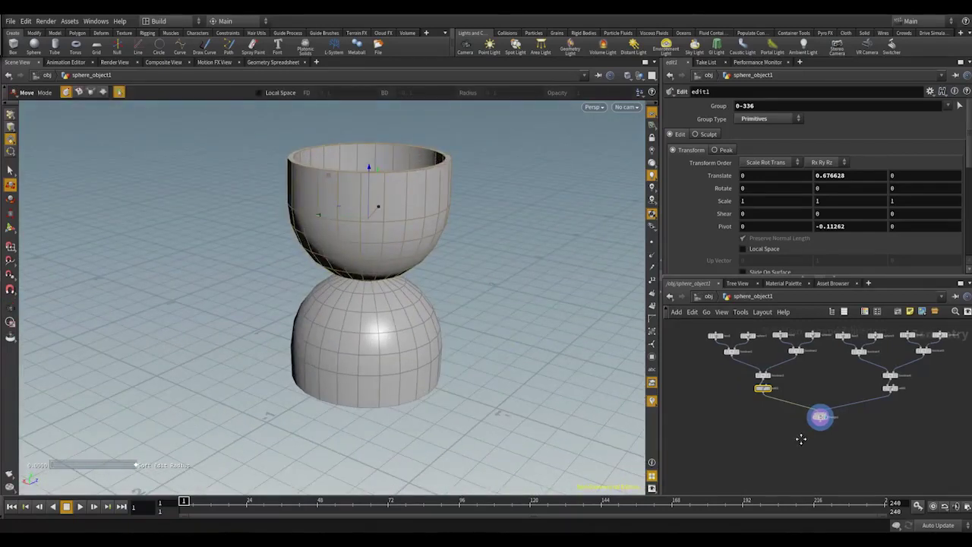
{"action": "key", "text": "Tab"}
{"action": "type", "text": "tube"}
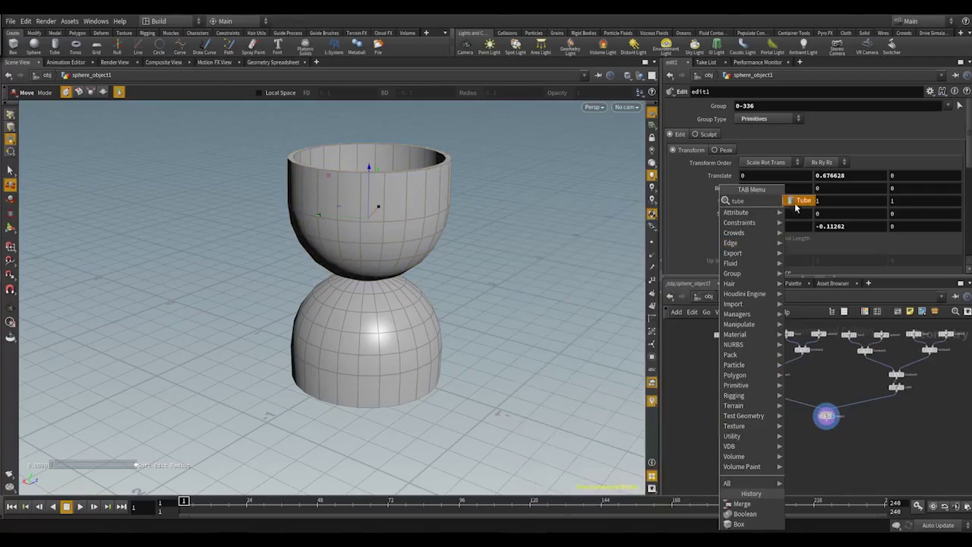
{"action": "left_click", "coordinate": [797, 201]}
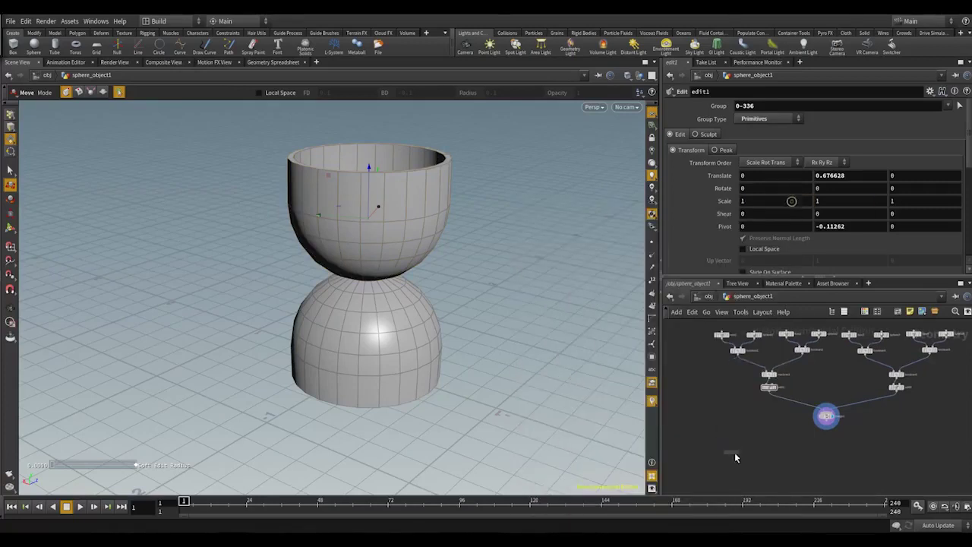
{"action": "left_click", "coordinate": [744, 420]}
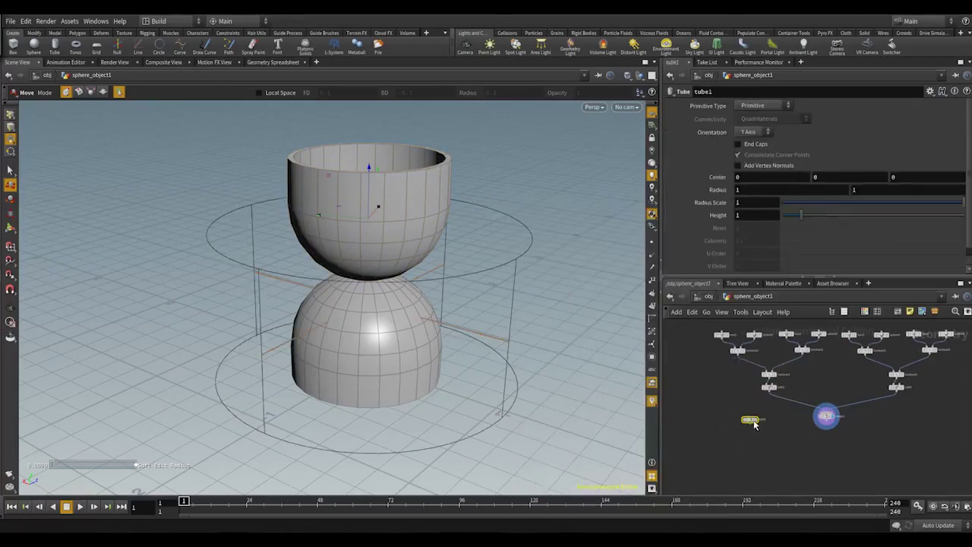
{"action": "left_click", "coordinate": [765, 107]}
{"action": "left_click", "coordinate": [759, 116]}
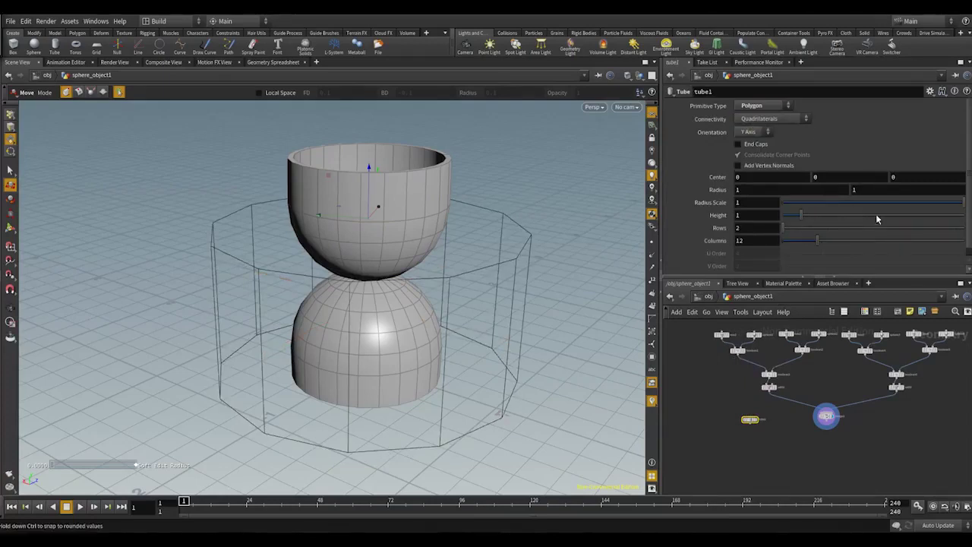
{"action": "left_click_drag", "start_coordinate": [818, 242], "coordinate": [934, 244]}
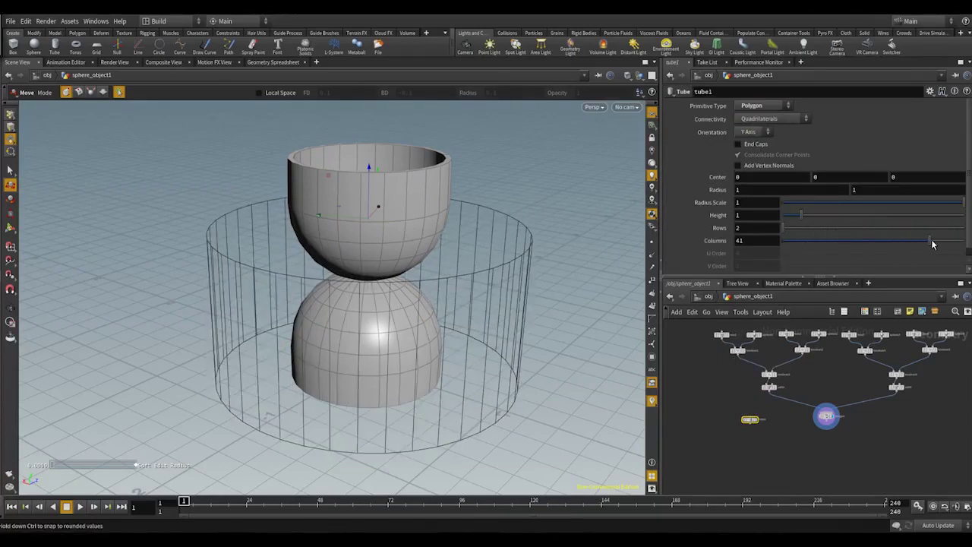
Set the tube's radius scale to 0.031 and its height to 1.77 so it passes through both bowls.
{"action": "left_click_drag", "start_coordinate": [808, 220], "coordinate": [864, 222]}
{"action": "left_click_drag", "start_coordinate": [924, 202], "coordinate": [792, 207]}
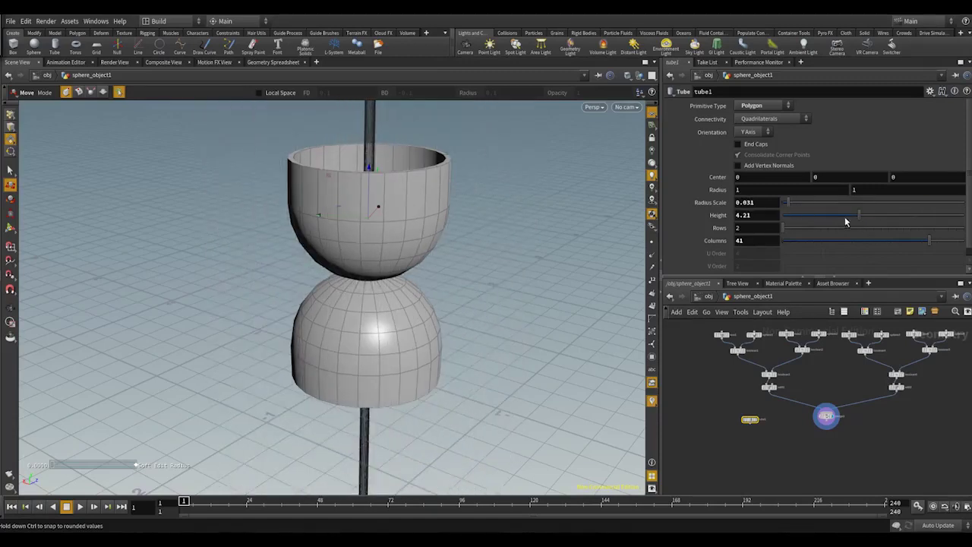
{"action": "left_click_drag", "start_coordinate": [845, 221], "coordinate": [816, 219]}
{"action": "key", "text": "space"}
{"action": "left_click_drag", "start_coordinate": [599, 251], "coordinate": [538, 253]}
Add a Boolean node below the Merge, wire the tube as set A and the Merge as set B, and display it.
{"action": "key", "text": "Tab"}
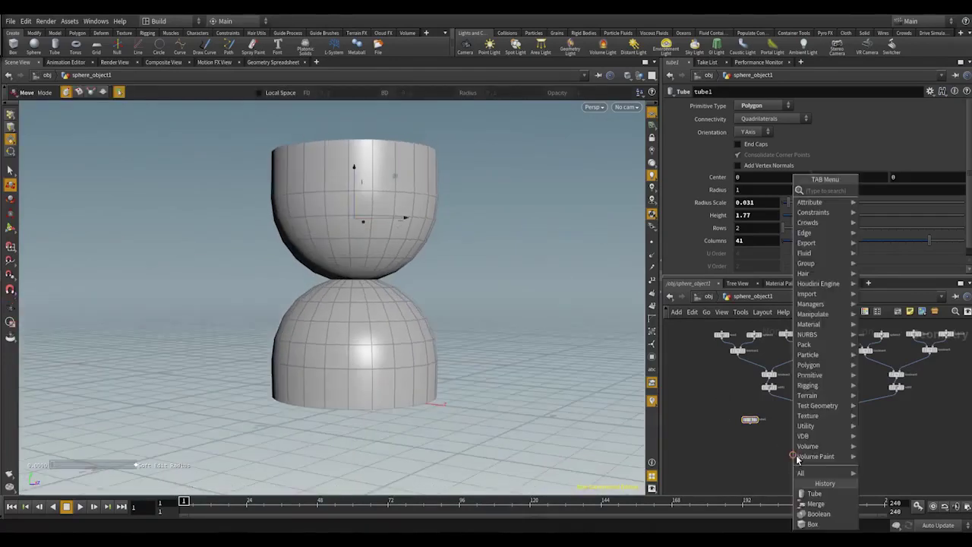
{"action": "left_click", "coordinate": [819, 514]}
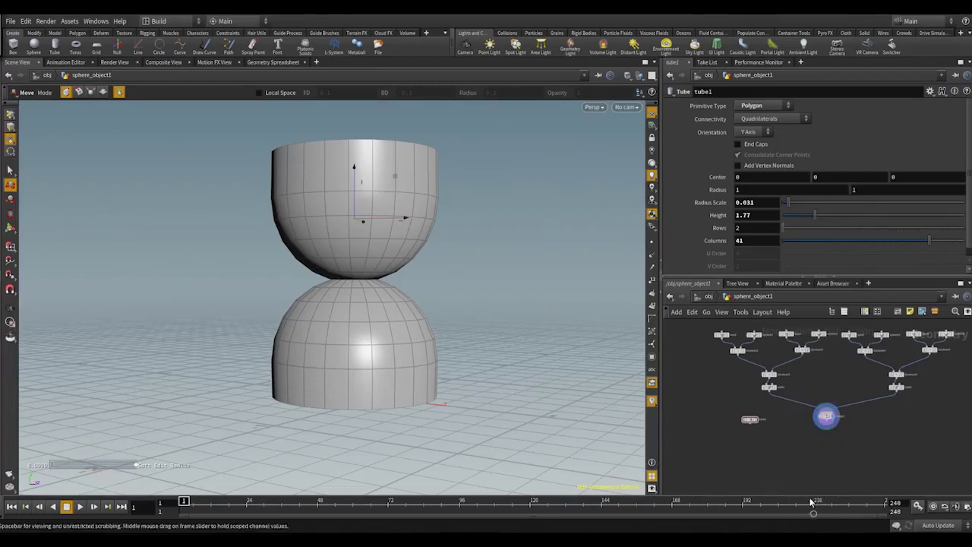
{"action": "left_click", "coordinate": [830, 429]}
{"action": "left_click_drag", "start_coordinate": [828, 424], "coordinate": [801, 447]}
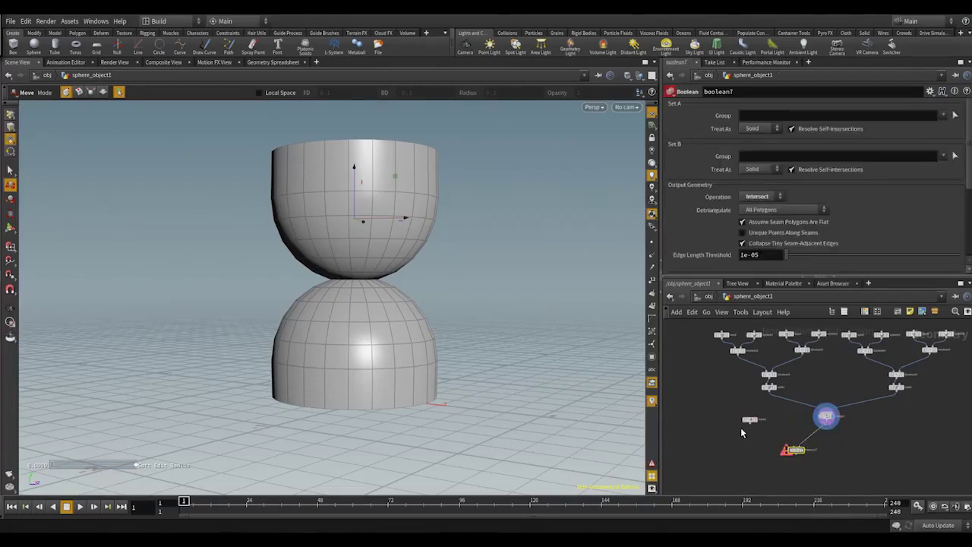
{"action": "left_click_drag", "start_coordinate": [749, 425], "coordinate": [794, 449]}
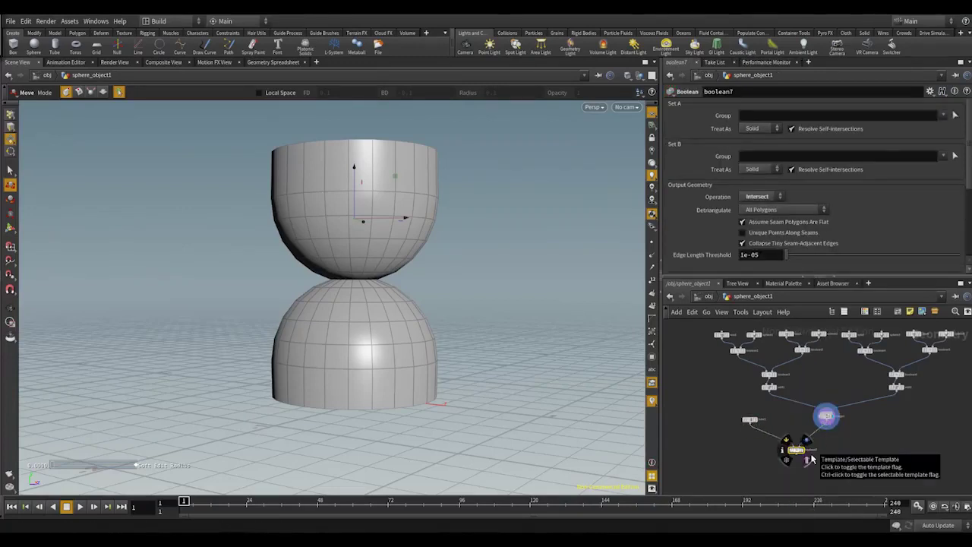
{"action": "left_click", "coordinate": [807, 452]}
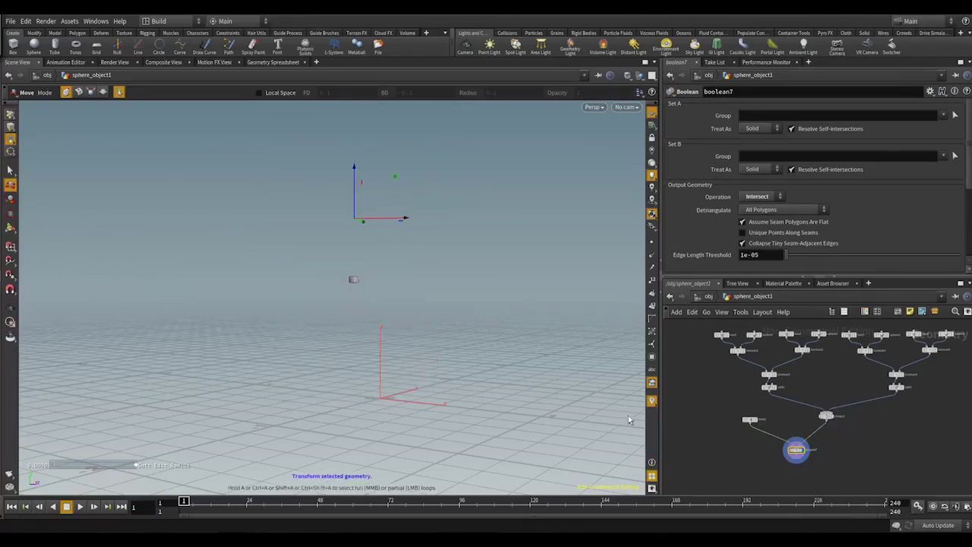
Set the Boolean operation to Subtract with B - A to cut the tube's hole through both bowls.
{"action": "left_click", "coordinate": [757, 196]}
{"action": "left_click", "coordinate": [758, 218]}
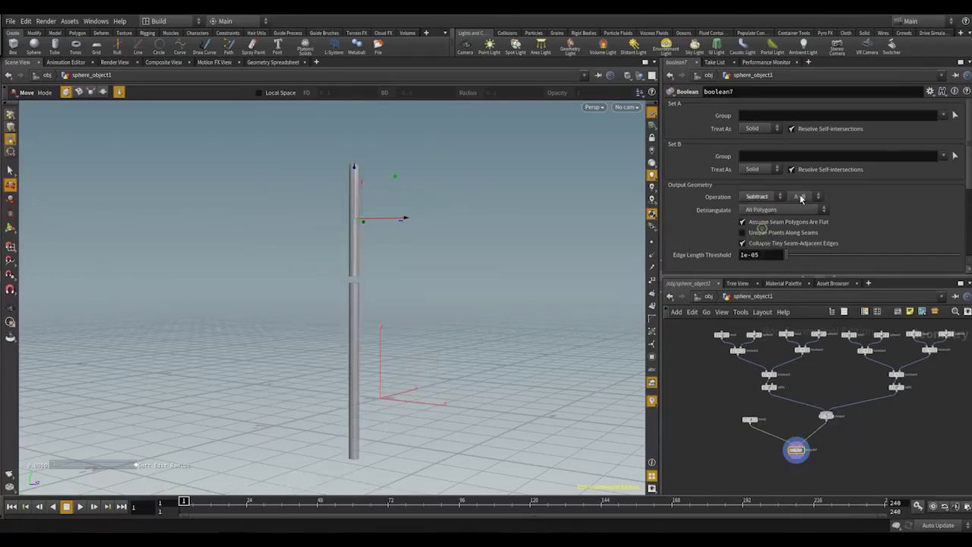
{"action": "left_click", "coordinate": [803, 196]}
{"action": "left_click", "coordinate": [797, 216]}
{"action": "key", "text": "Escape"}
{"action": "left_click_drag", "start_coordinate": [495, 278], "coordinate": [461, 396]}
{"action": "left_click_drag", "start_coordinate": [319, 341], "coordinate": [454, 145]}
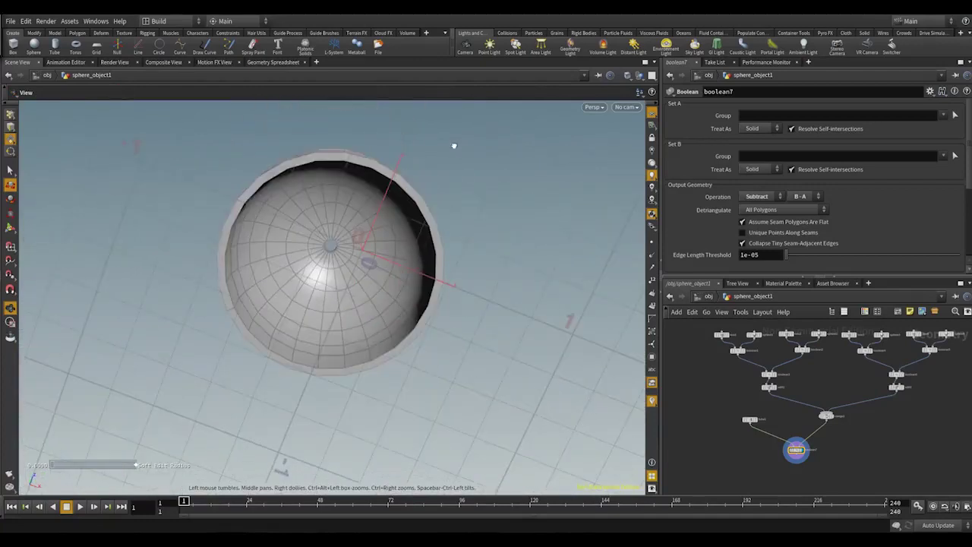
{"action": "left_click_drag", "start_coordinate": [349, 235], "coordinate": [467, 336]}
{"action": "right_click_drag", "start_coordinate": [466, 336], "coordinate": [713, 371]}
Return to the object-level network and rename sphere_object1 to hourglass.
{"action": "middle_click_drag", "start_coordinate": [714, 372], "coordinate": [724, 404]}
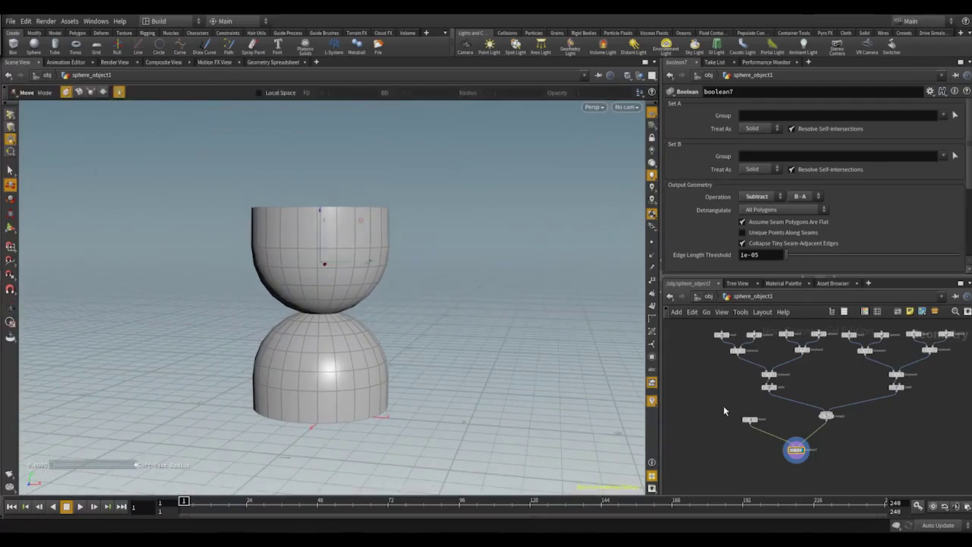
{"action": "left_click", "coordinate": [707, 297]}
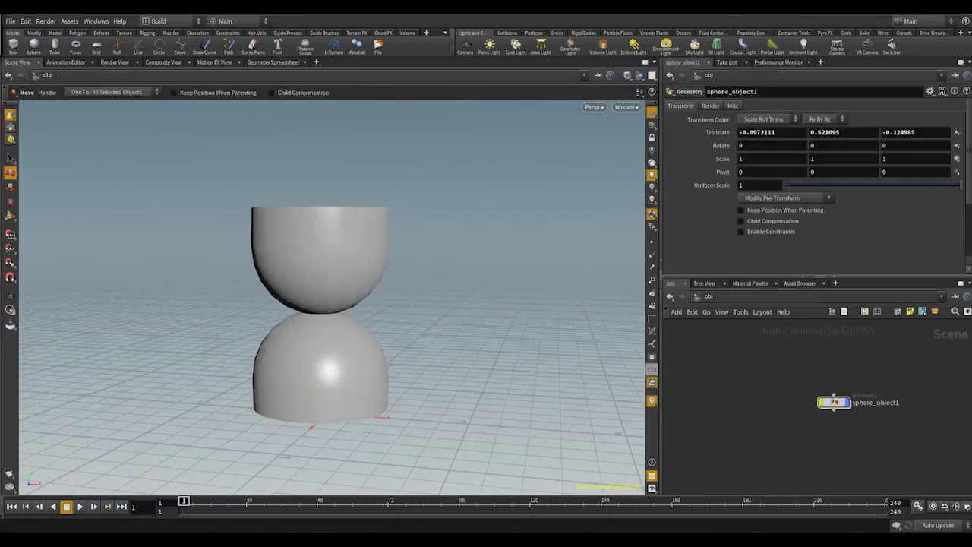
{"action": "middle_click_drag", "start_coordinate": [918, 403], "coordinate": [840, 400]}
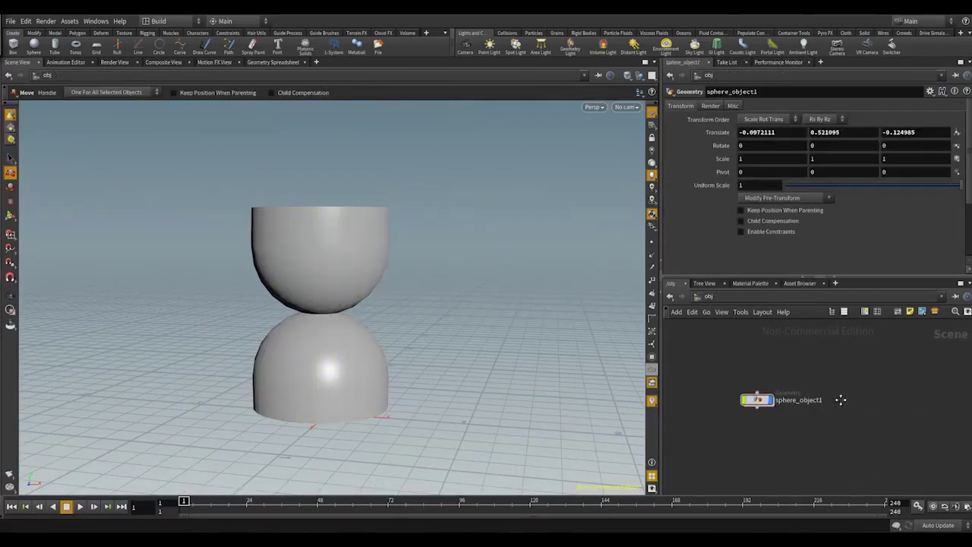
{"action": "double_click", "coordinate": [801, 401]}
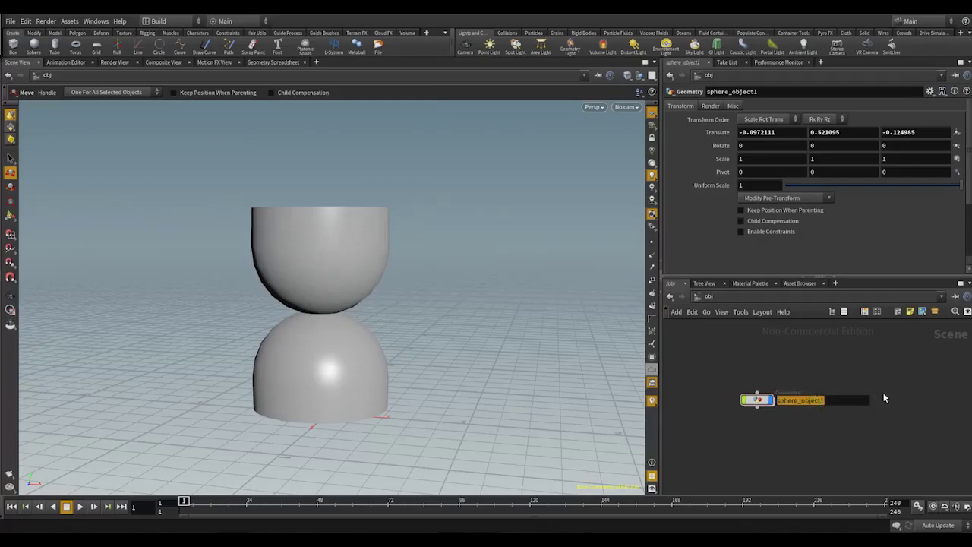
{"action": "type", "text": "hourglass"}
{"action": "key", "text": "Return"}
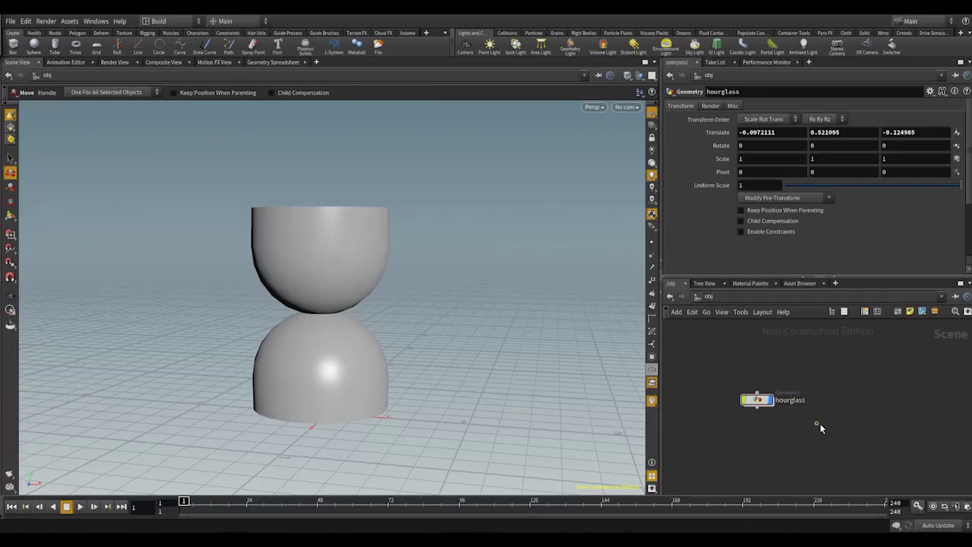
Add the Glass material to the scene from the material gallery and assign it to the whole hourglass.
{"action": "left_click", "coordinate": [754, 286]}
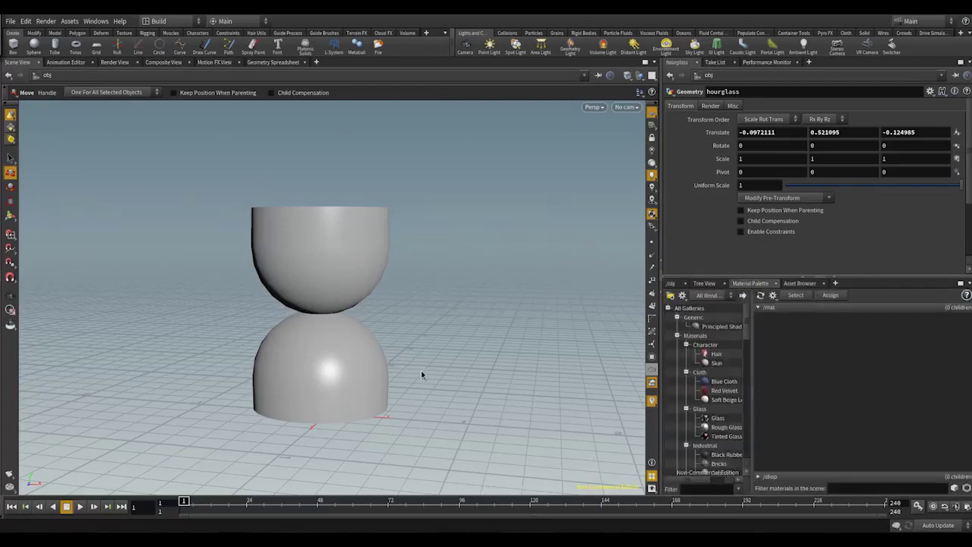
{"action": "mouse_move", "coordinate": [750, 326]}
{"action": "left_mouse_down"}
{"action": "mouse_move", "coordinate": [751, 344]}
{"action": "mouse_move", "coordinate": [750, 331]}
{"action": "left_mouse_up"}
{"action": "left_click_drag", "start_coordinate": [718, 394], "coordinate": [785, 361]}
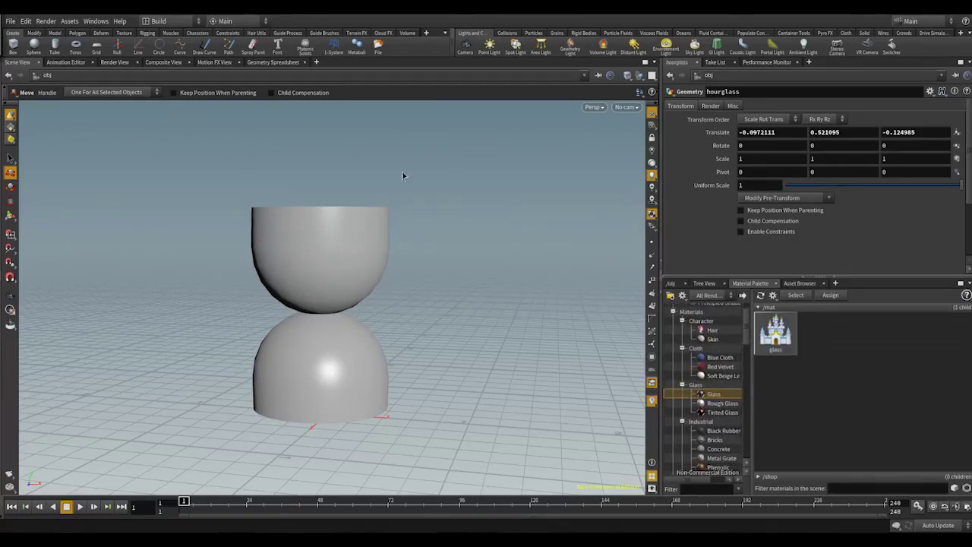
{"action": "left_click_drag", "start_coordinate": [422, 134], "coordinate": [184, 476]}
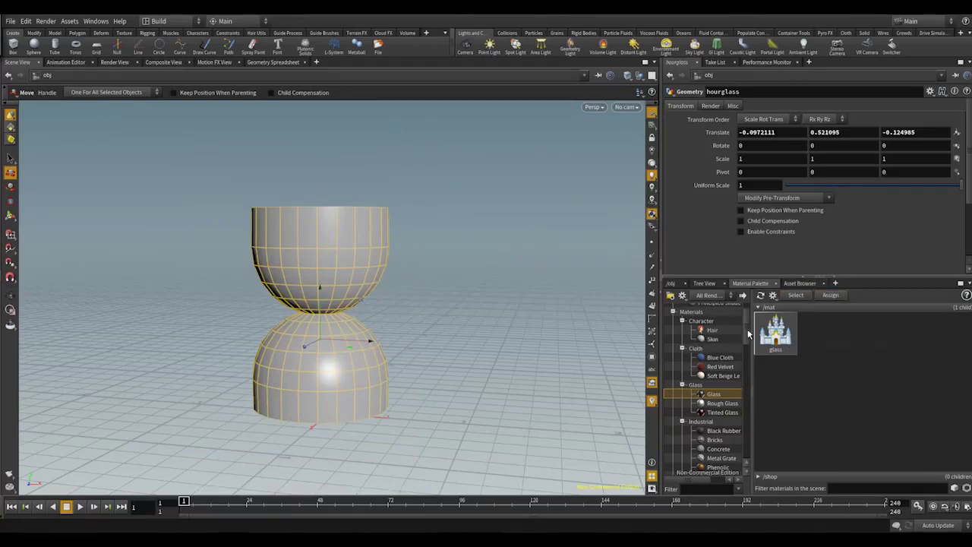
{"action": "left_click", "coordinate": [782, 331]}
{"action": "left_click", "coordinate": [830, 295]}
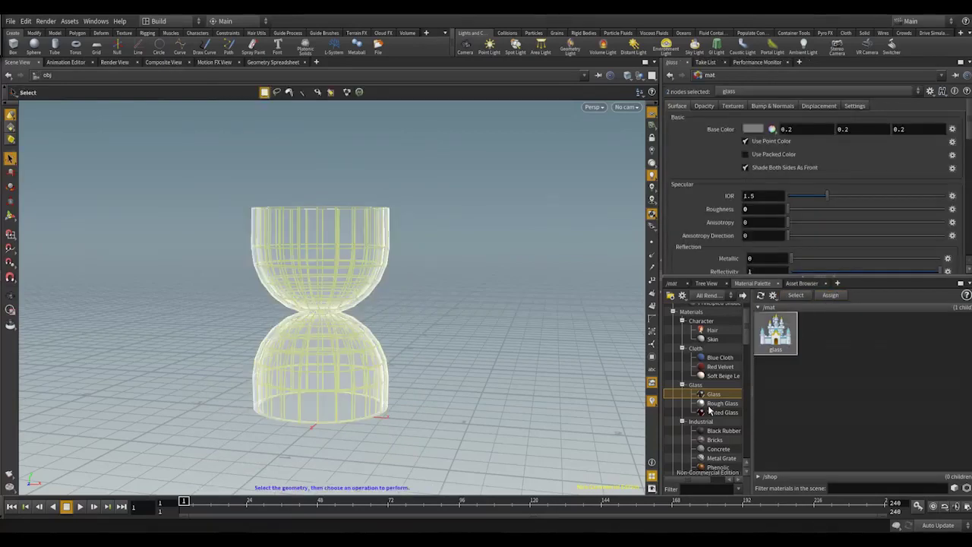
Return to the object-level network, deselect the hourglass and examine its glass look from several angles.
{"action": "left_click", "coordinate": [678, 284]}
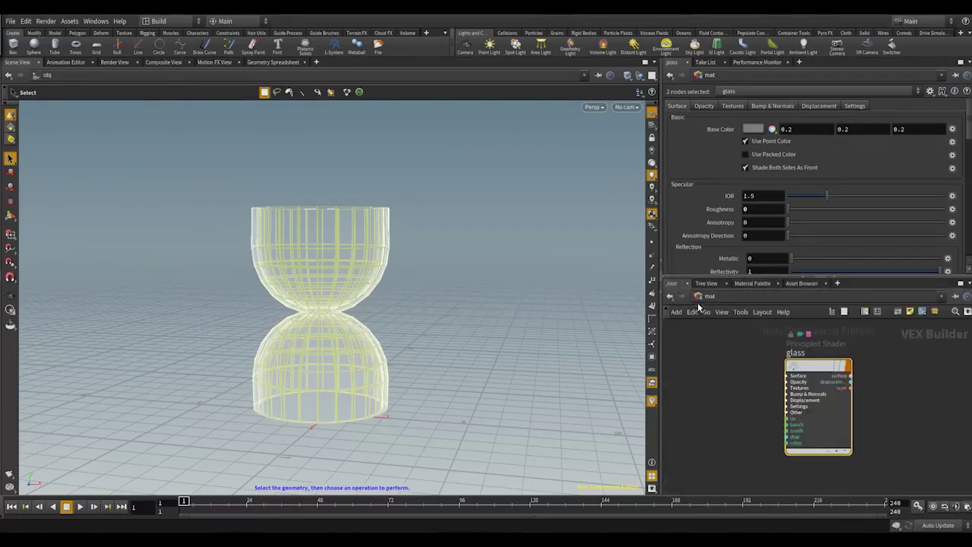
{"action": "left_click", "coordinate": [669, 296]}
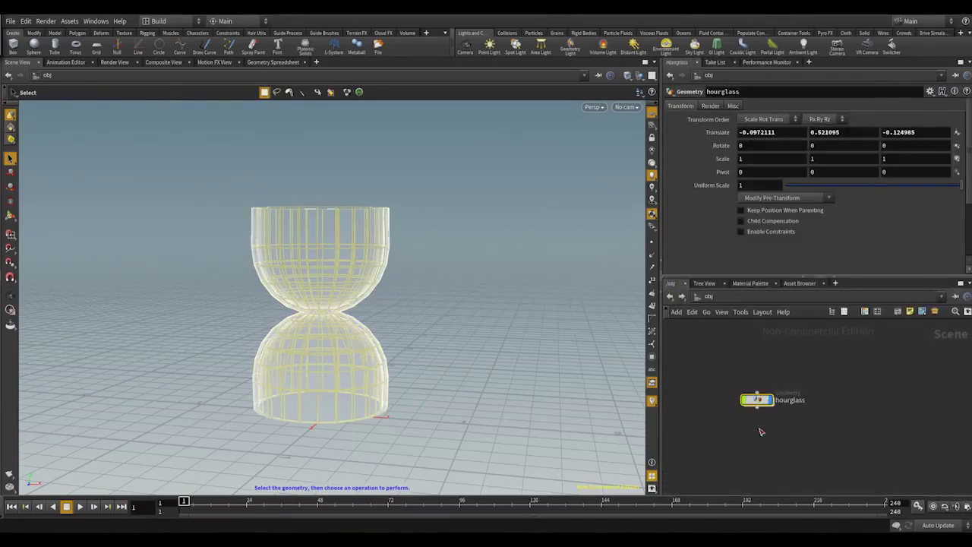
{"action": "left_click", "coordinate": [409, 314]}
{"action": "left_click_drag", "start_coordinate": [409, 314], "coordinate": [511, 310], "text": "alt"}
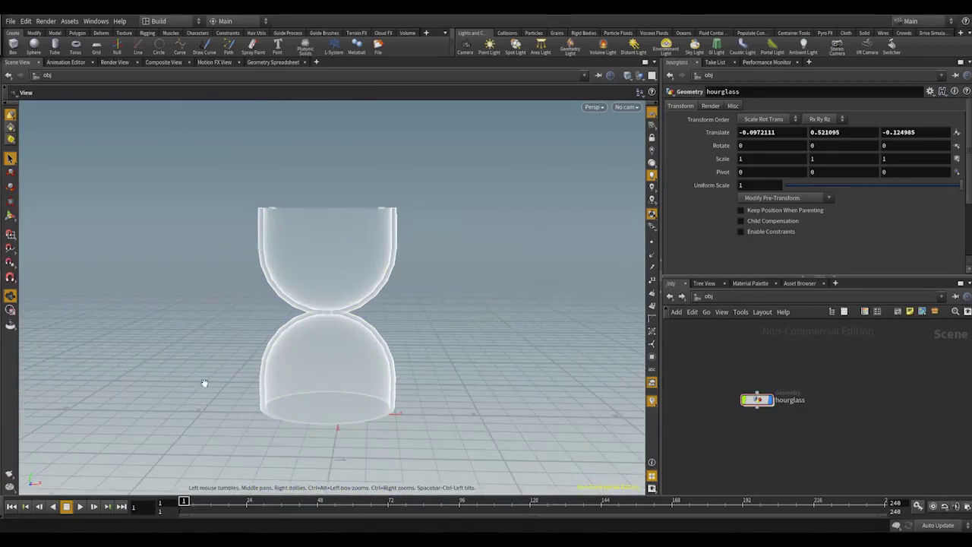
{"action": "left_click_drag", "start_coordinate": [436, 399], "coordinate": [395, 425], "text": "alt"}
{"action": "left_click_drag", "start_coordinate": [454, 358], "coordinate": [494, 370]}
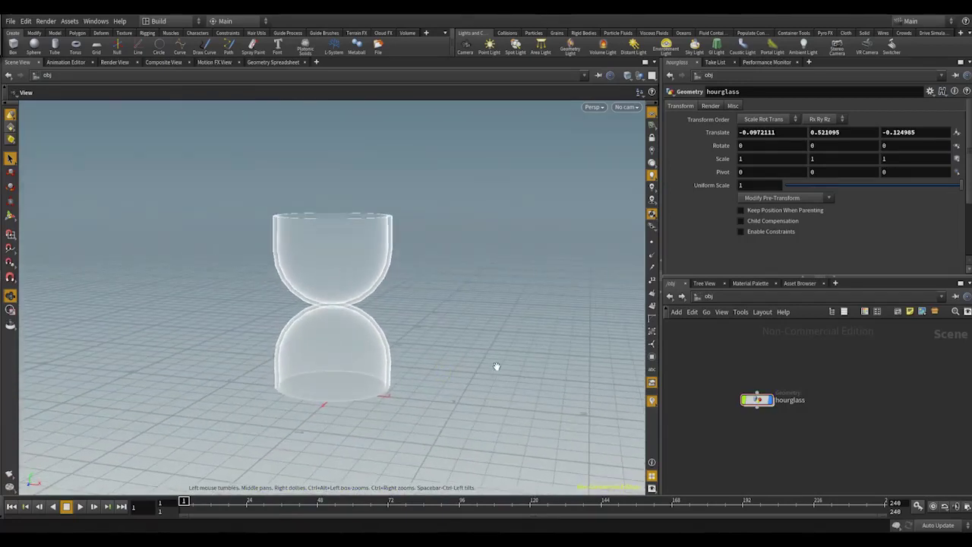
{"action": "key", "text": "s"}
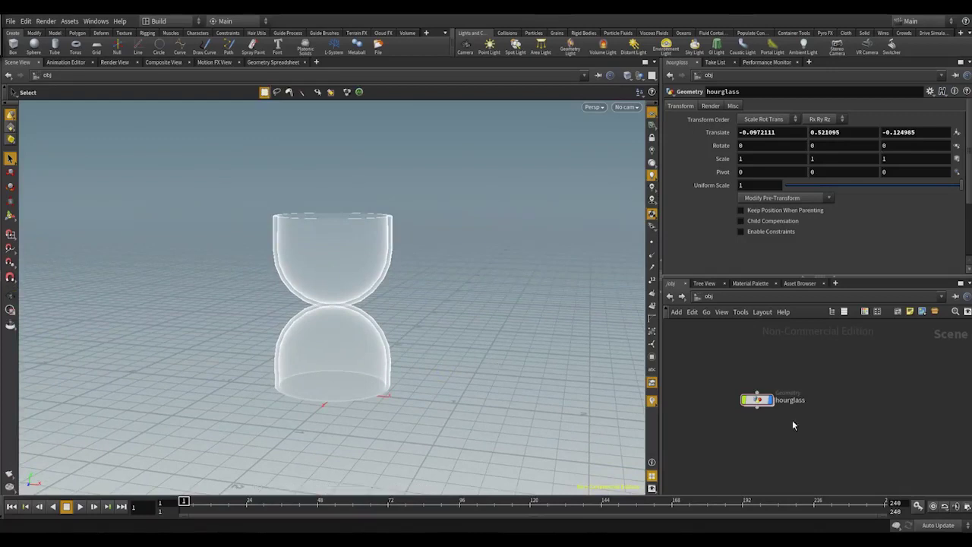
Create a tube object next to the hourglass, open its network and enable the tube's end caps.
{"action": "middle_click_drag", "start_coordinate": [823, 439], "coordinate": [821, 429]}
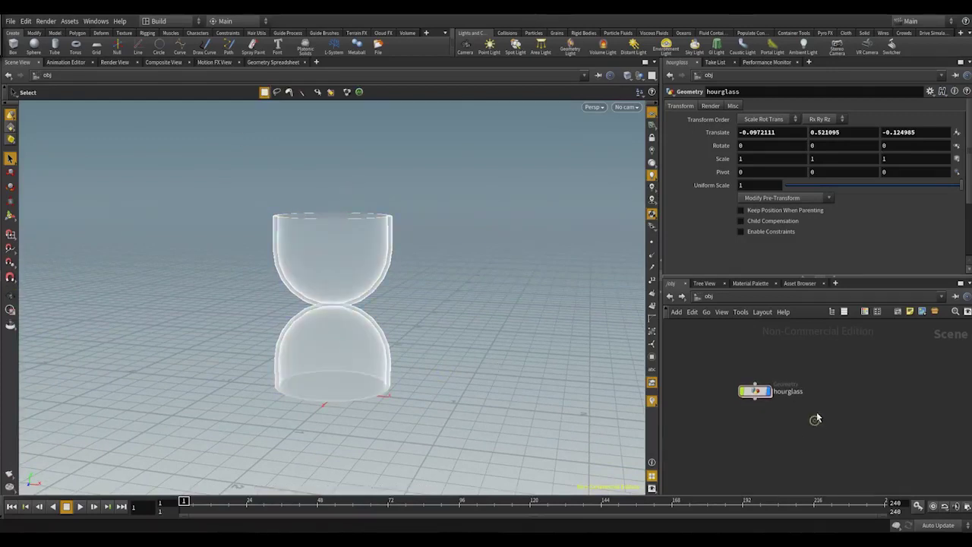
{"action": "left_click", "coordinate": [54, 47]}
{"action": "left_click", "coordinate": [512, 322]}
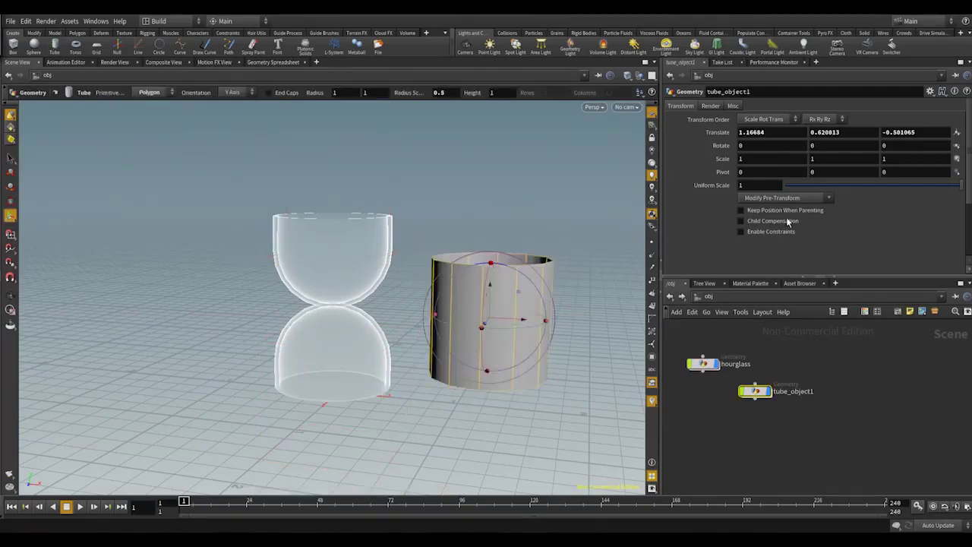
{"action": "double_click", "coordinate": [762, 392]}
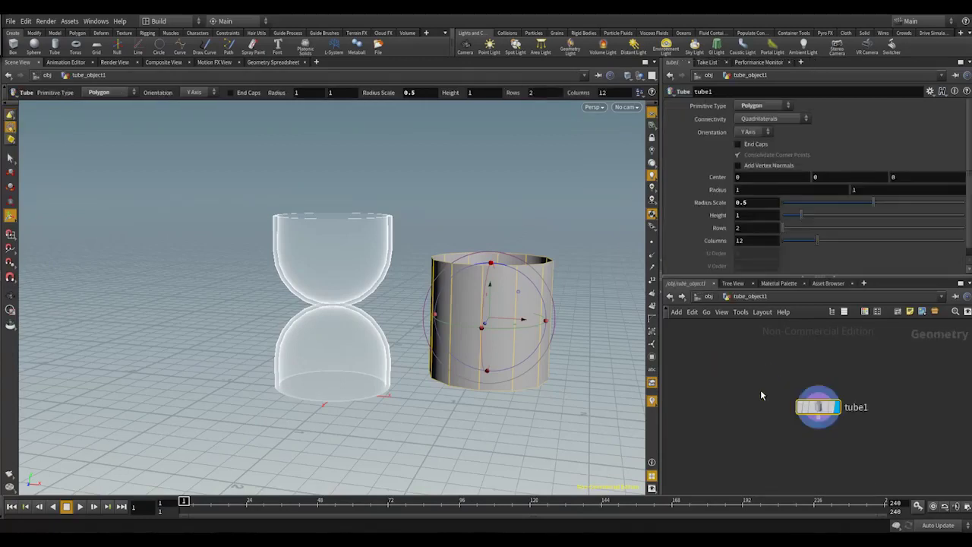
{"action": "left_click", "coordinate": [741, 145]}
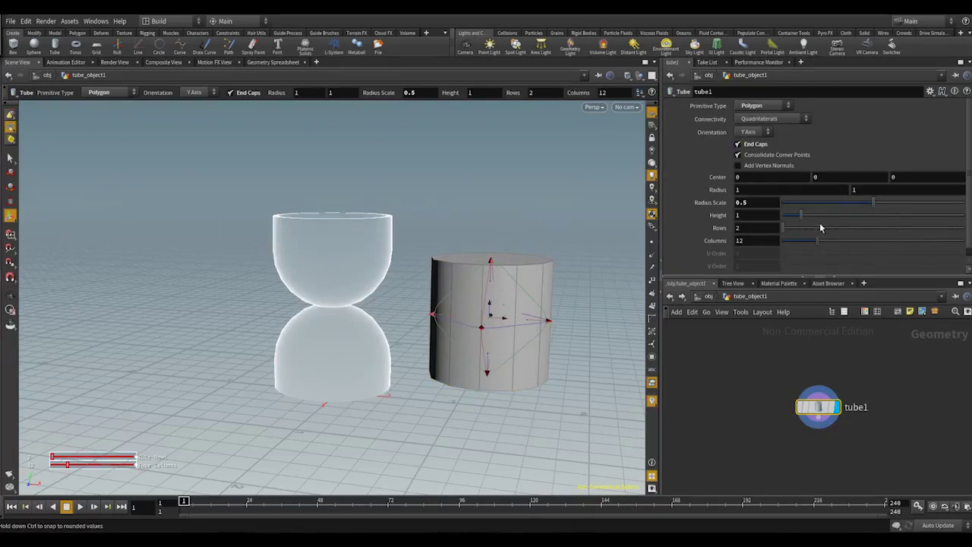
Flatten the tube to a height of 0.08 and move it onto the open top of the hourglass as a lid.
{"action": "mouse_move", "coordinate": [805, 221]}
{"action": "left_mouse_down"}
{"action": "mouse_move", "coordinate": [780, 220]}
{"action": "mouse_move", "coordinate": [789, 220]}
{"action": "left_mouse_up"}
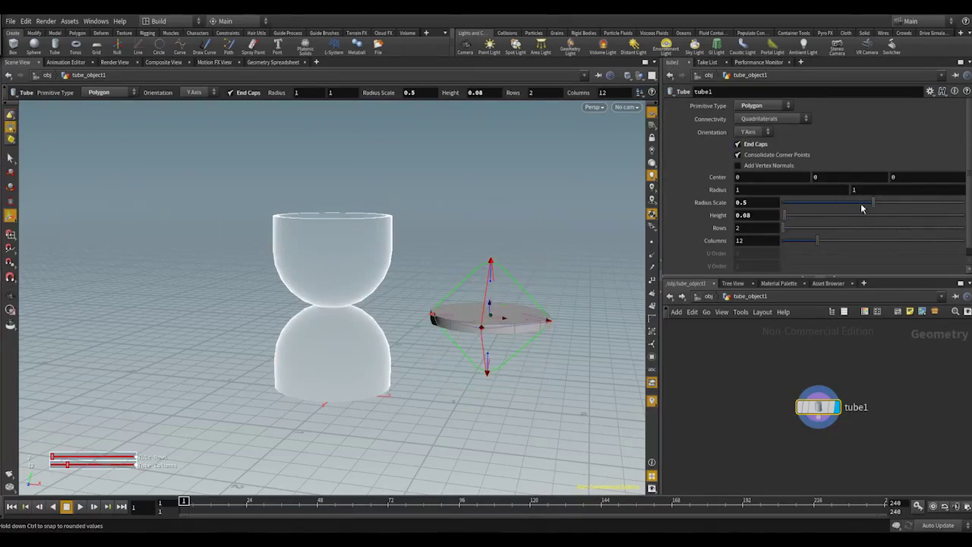
{"action": "left_click_drag", "start_coordinate": [524, 325], "coordinate": [430, 307]}
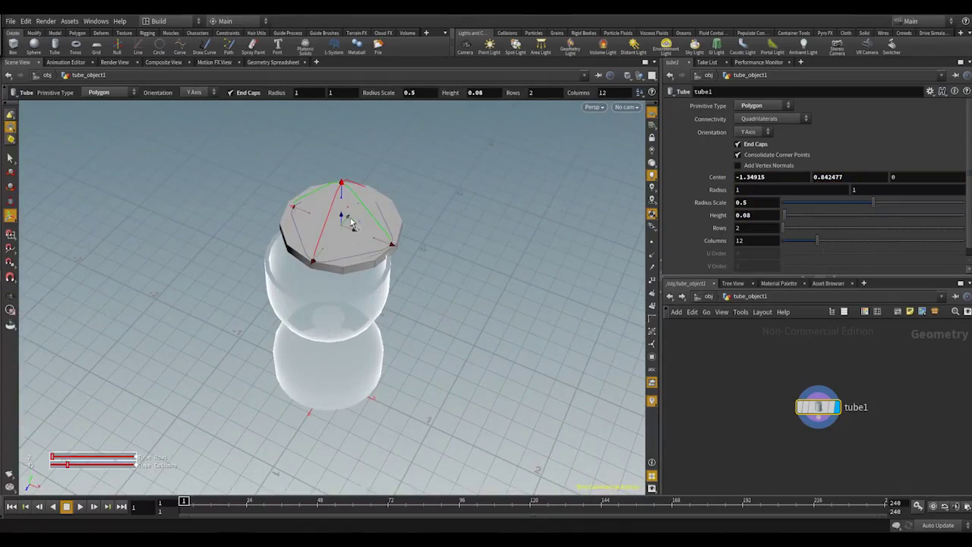
{"action": "left_click_drag", "start_coordinate": [349, 219], "coordinate": [345, 264]}
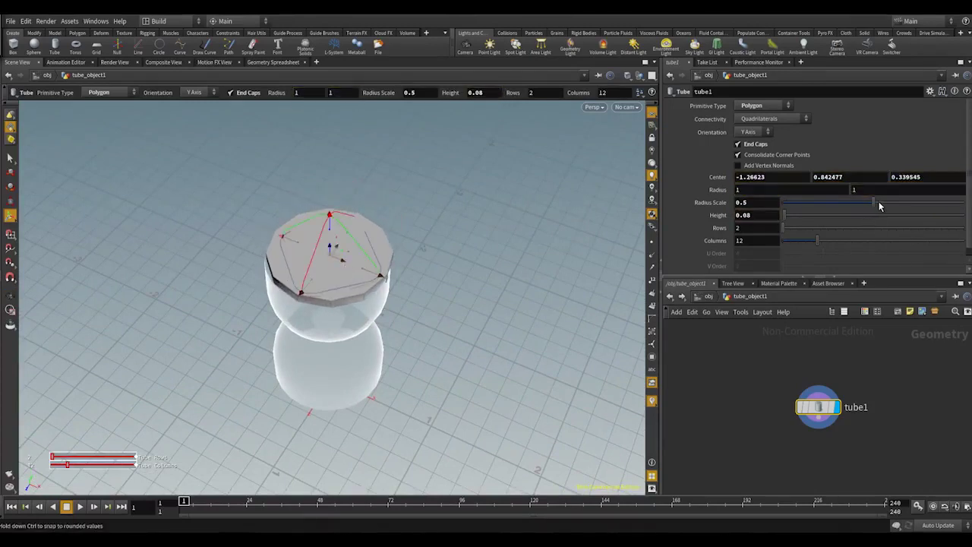
Widen the lid to a radius scale of 0.548 and smooth its outline with 41 columns.
{"action": "left_click_drag", "start_coordinate": [879, 201], "coordinate": [884, 205]}
{"action": "left_click_drag", "start_coordinate": [818, 240], "coordinate": [929, 240]}
{"action": "key", "text": "Escape"}
{"action": "left_click_drag", "start_coordinate": [566, 260], "coordinate": [588, 206]}
{"action": "key", "text": "Return"}
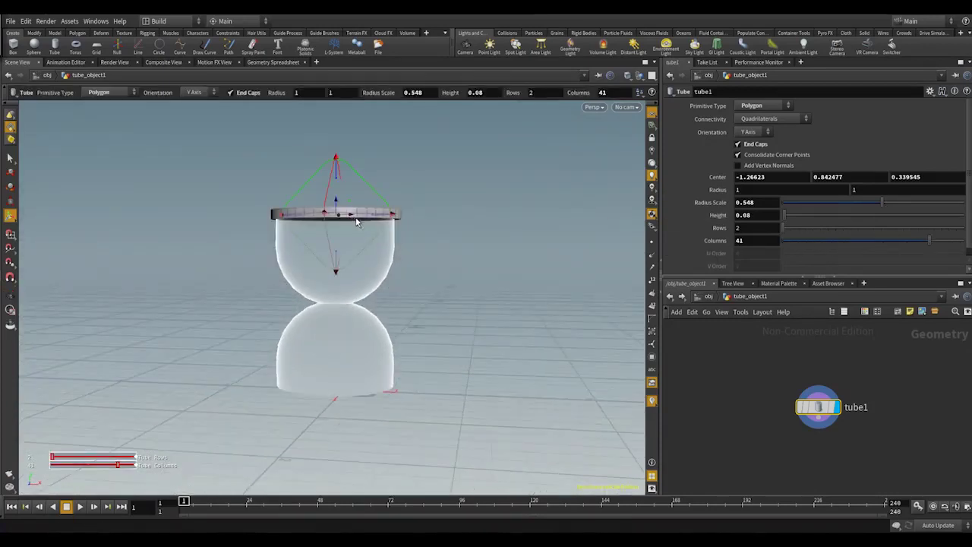
Fine-tune the lid's position over the upper bowl to a center of -1.27912, 0.842477, 0.367639.
{"action": "left_click_drag", "start_coordinate": [380, 232], "coordinate": [419, 266], "text": "alt"}
{"action": "left_click_drag", "start_coordinate": [354, 220], "coordinate": [351, 220]}
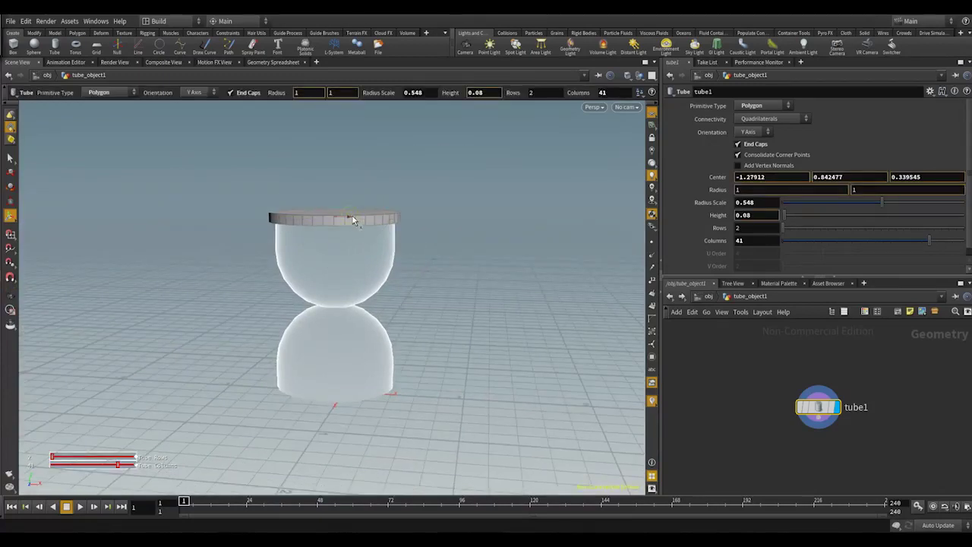
{"action": "key", "text": "Escape"}
{"action": "left_click_drag", "start_coordinate": [458, 266], "coordinate": [421, 282]}
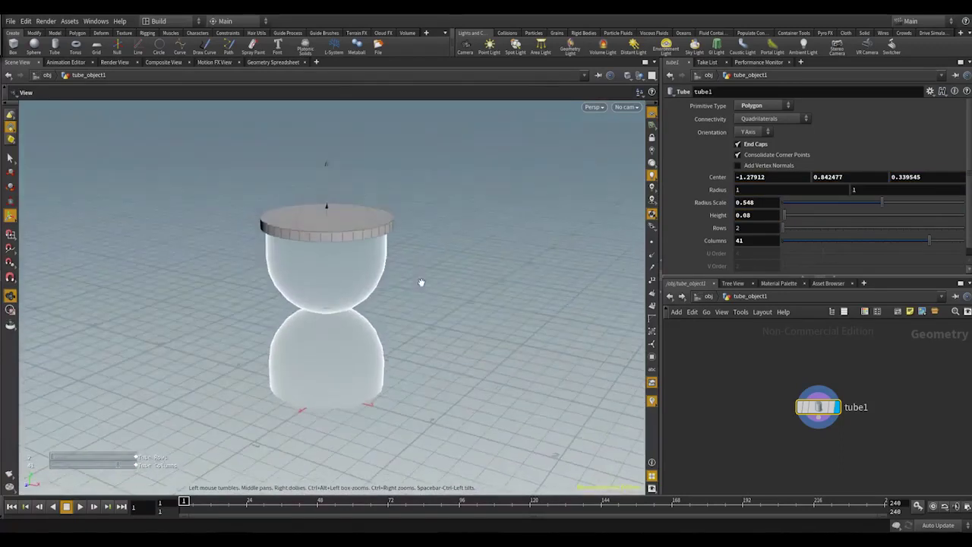
{"action": "key", "text": "s"}
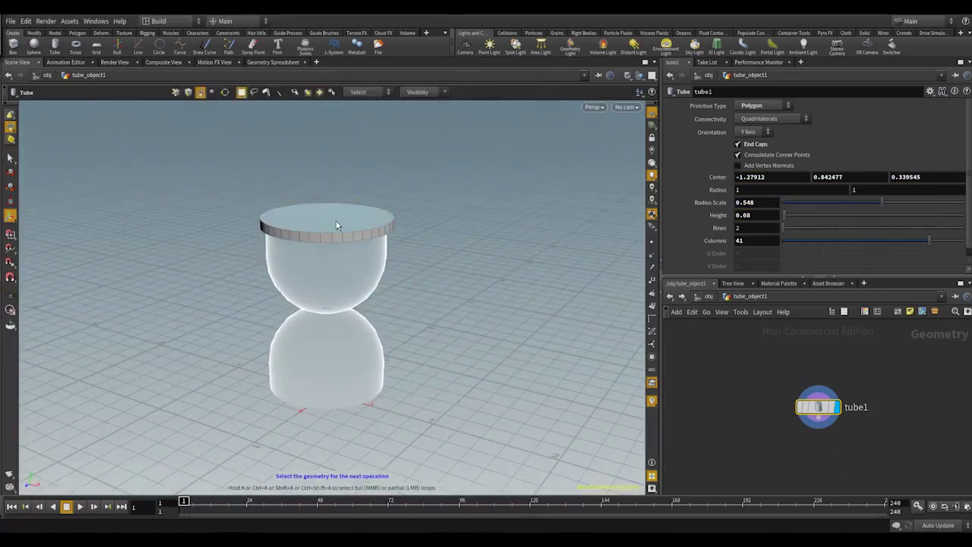
{"action": "left_click", "coordinate": [336, 216]}
{"action": "key", "text": "Return"}
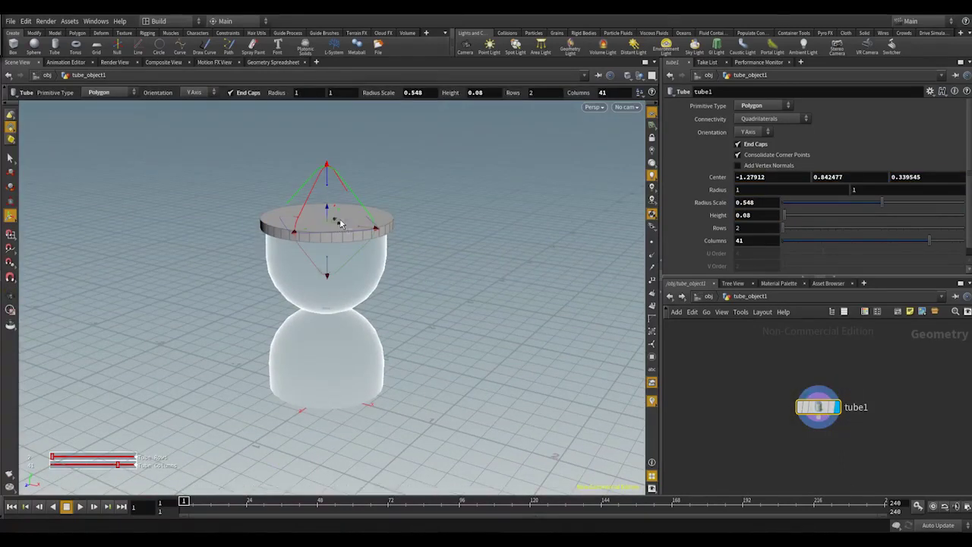
{"action": "left_click_drag", "start_coordinate": [340, 221], "coordinate": [442, 385]}
{"action": "key", "text": "Escape"}
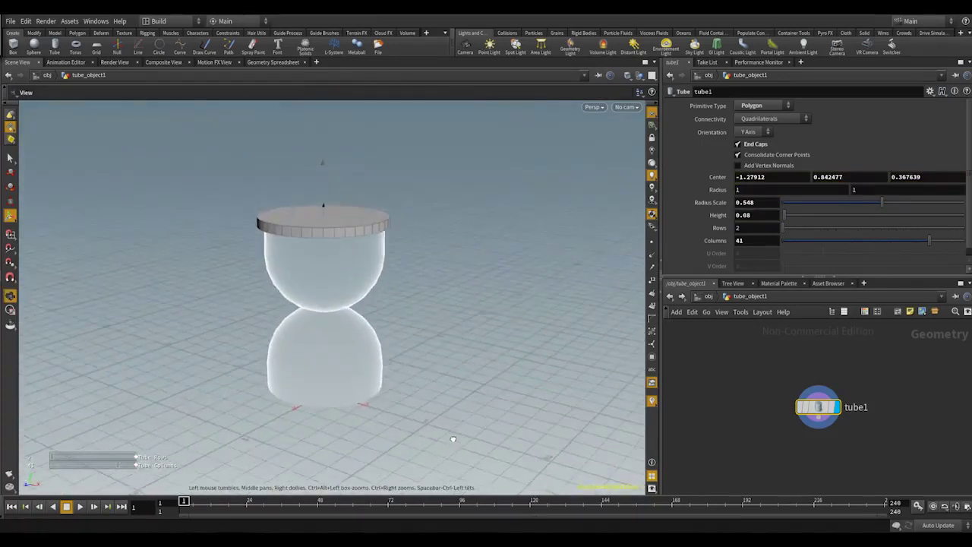
{"action": "key", "text": "Return"}
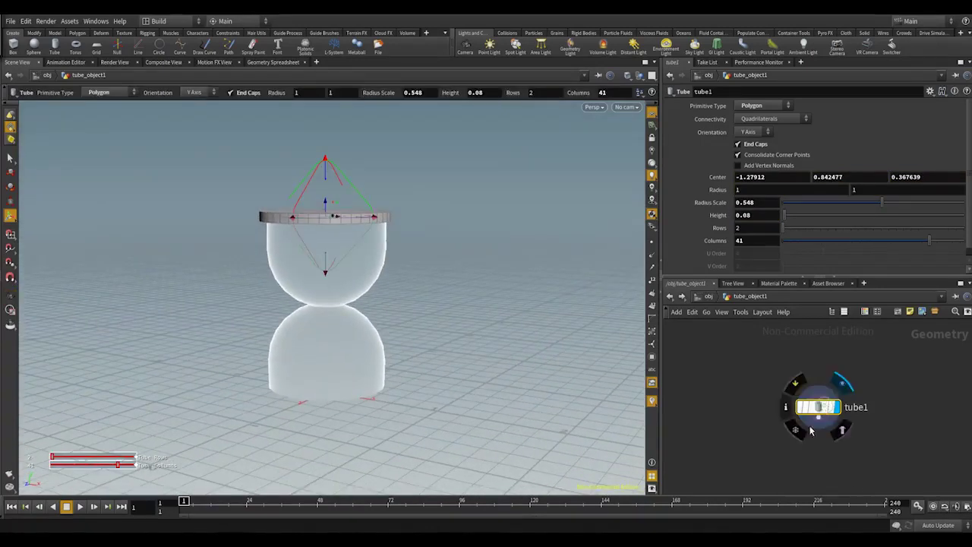
Duplicate the tube1 node and connect both tubes to a new Merge node.
{"action": "key", "text": "ctrl+c"}
{"action": "key", "text": "ctrl+v"}
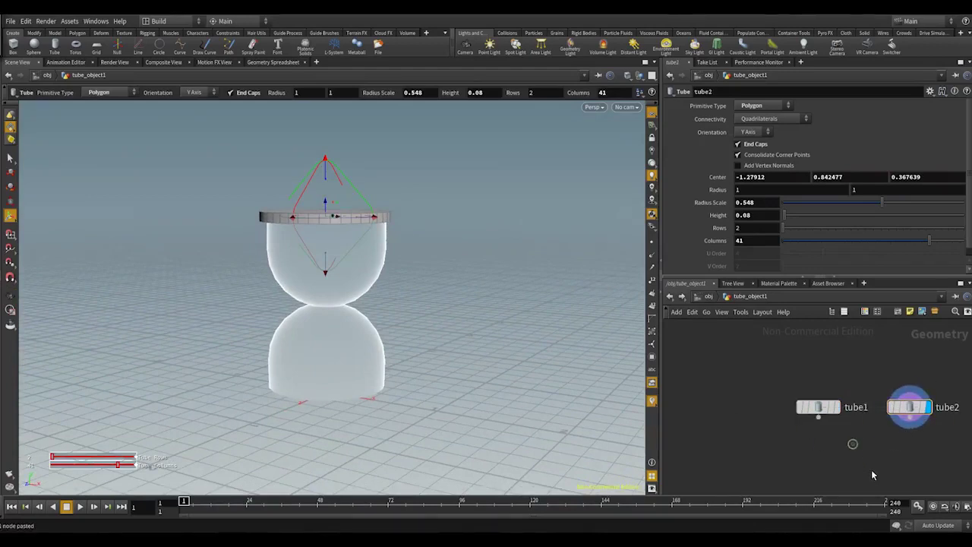
{"action": "key", "text": "Tab"}
{"action": "mouse_move", "coordinate": [875, 474]}
{"action": "type", "text": "merge"}
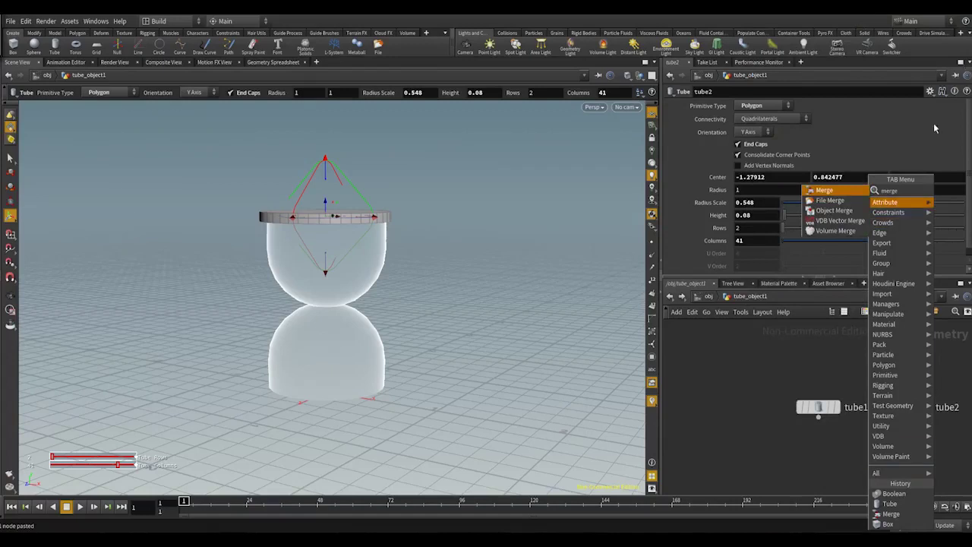
{"action": "left_click", "coordinate": [846, 191]}
{"action": "left_click", "coordinate": [856, 445]}
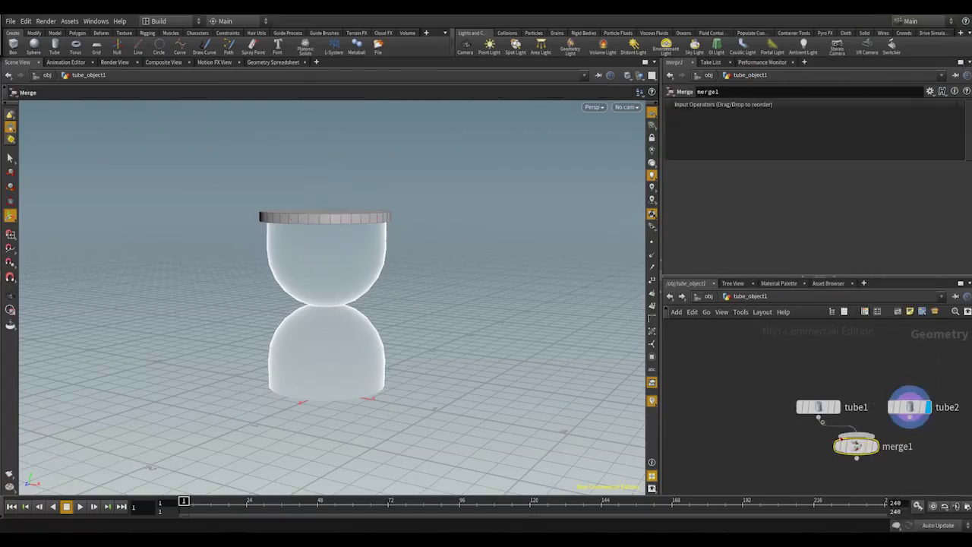
{"action": "left_click", "coordinate": [928, 423]}
{"action": "left_click", "coordinate": [857, 436]}
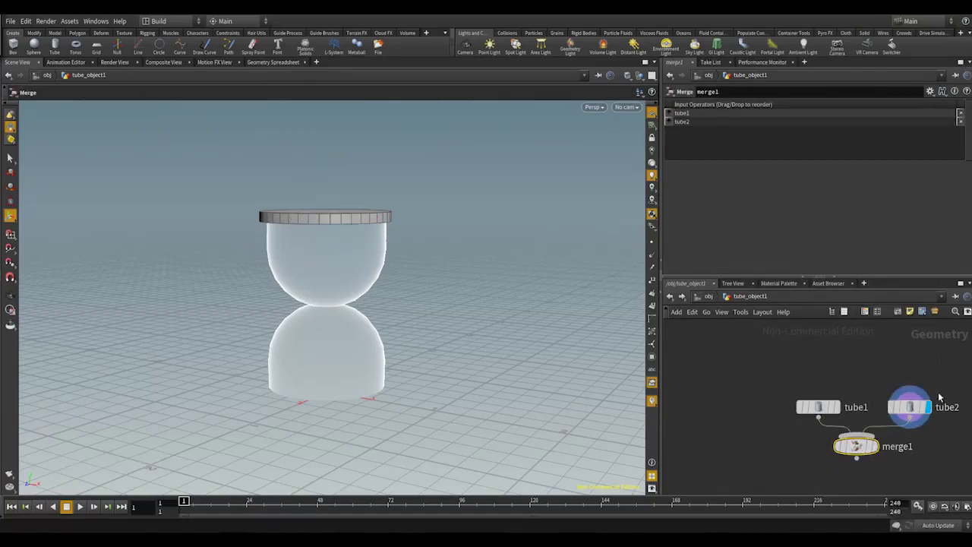
Move tube2 down to the hourglass's base, at a center Y of -0.623239, and display the Merge node's output.
{"action": "left_click", "coordinate": [911, 407]}
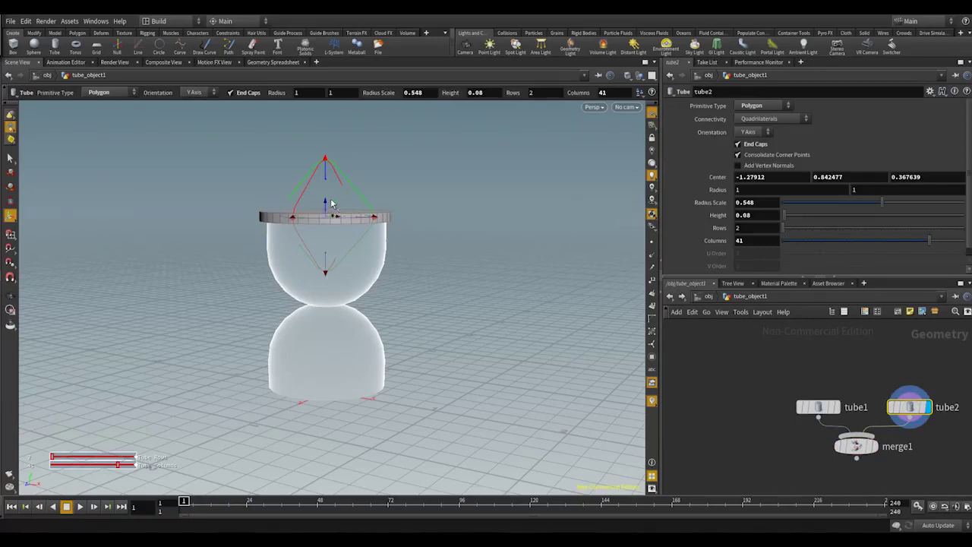
{"action": "left_click_drag", "start_coordinate": [331, 204], "coordinate": [327, 373]}
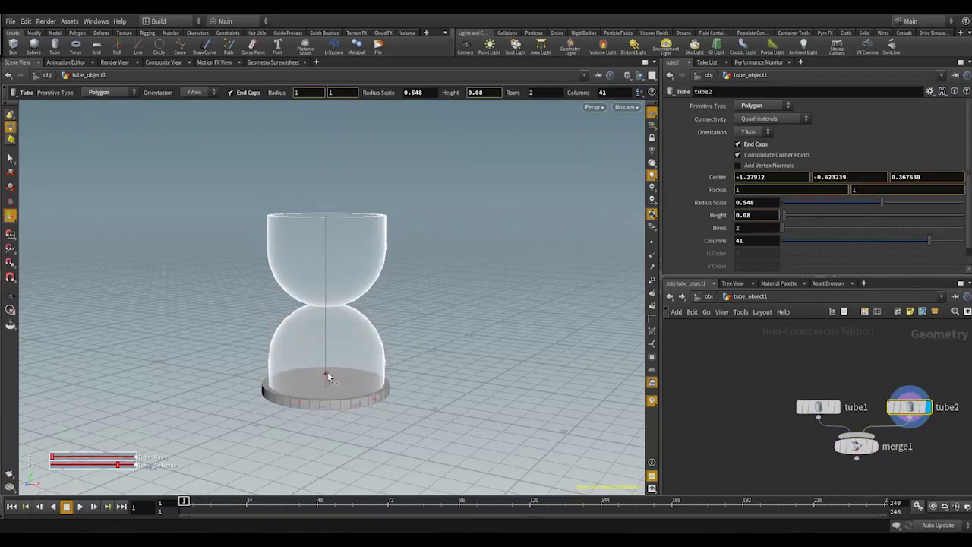
{"action": "left_click", "coordinate": [874, 447]}
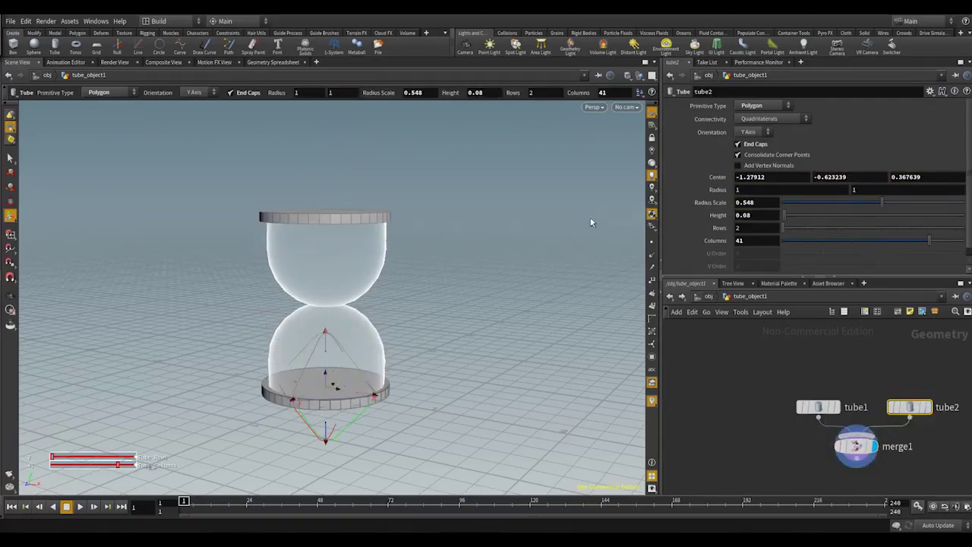
{"action": "mouse_move", "coordinate": [598, 393]}
{"action": "left_mouse_down", "text": "alt"}
{"action": "mouse_move", "coordinate": [542, 354]}
{"action": "mouse_move", "coordinate": [582, 395]}
{"action": "left_mouse_up", "text": "alt"}
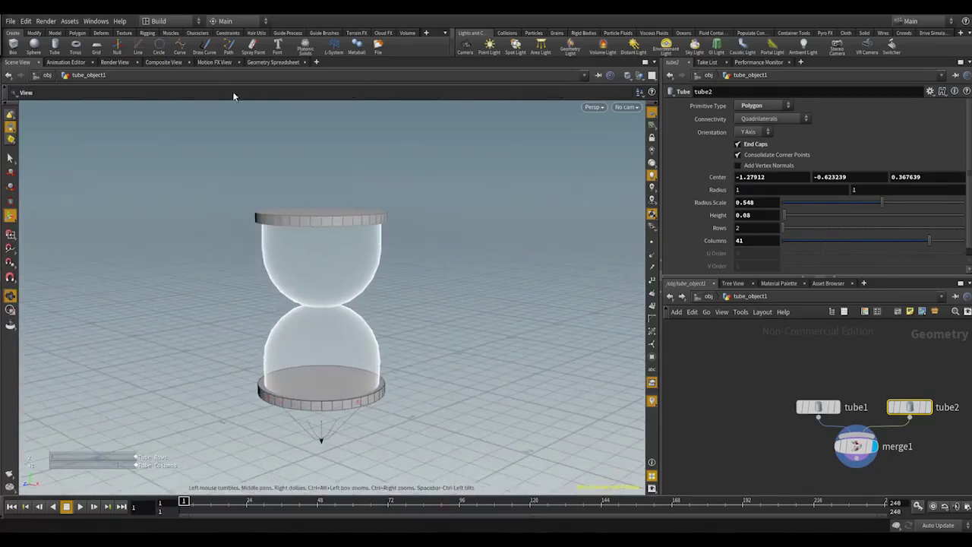
Return to the object-level network and add the Wood Chips material from the material gallery to the scene.
{"action": "left_click", "coordinate": [708, 296]}
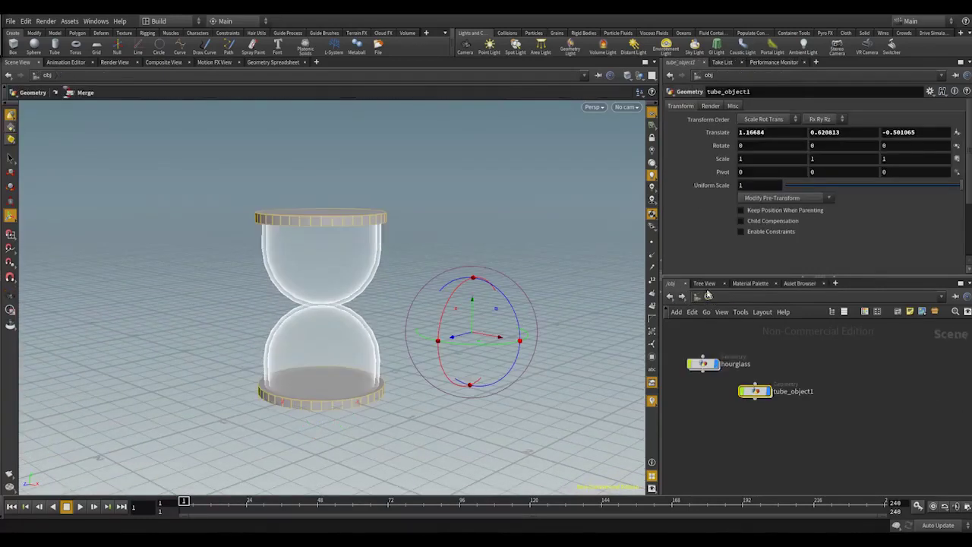
{"action": "middle_click_drag", "start_coordinate": [840, 423], "coordinate": [862, 431]}
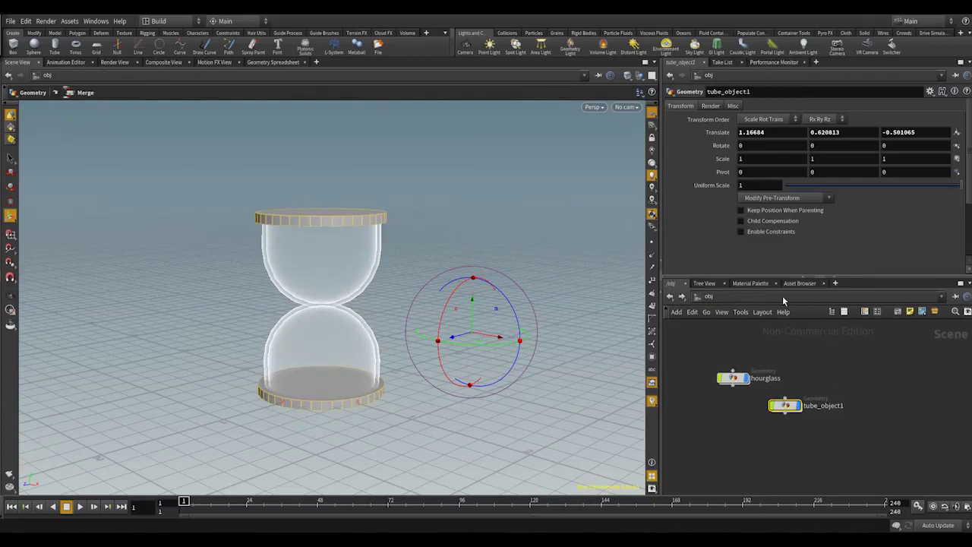
{"action": "left_click", "coordinate": [750, 283]}
{"action": "scroll", "coordinate": [733, 417], "scroll_direction": "down", "scroll_amount": 5}
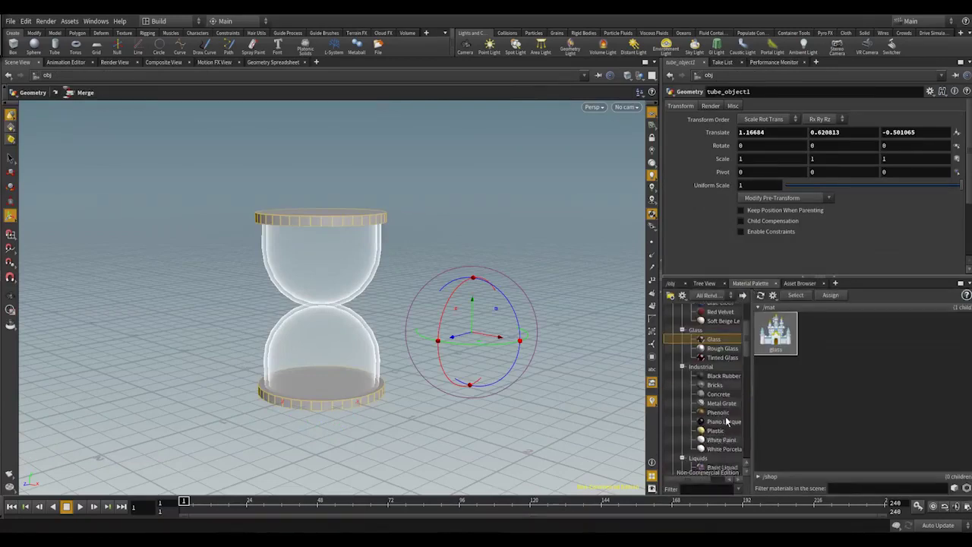
{"action": "scroll", "coordinate": [736, 421], "scroll_direction": "down", "scroll_amount": 3}
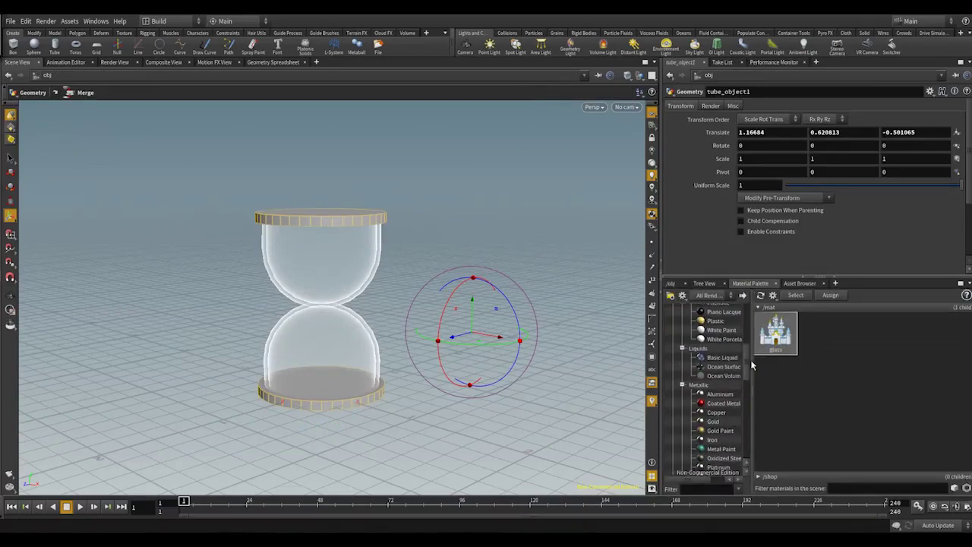
{"action": "scroll", "coordinate": [748, 368], "scroll_direction": "down", "scroll_amount": 3}
{"action": "scroll", "coordinate": [747, 384], "scroll_direction": "down", "scroll_amount": 4}
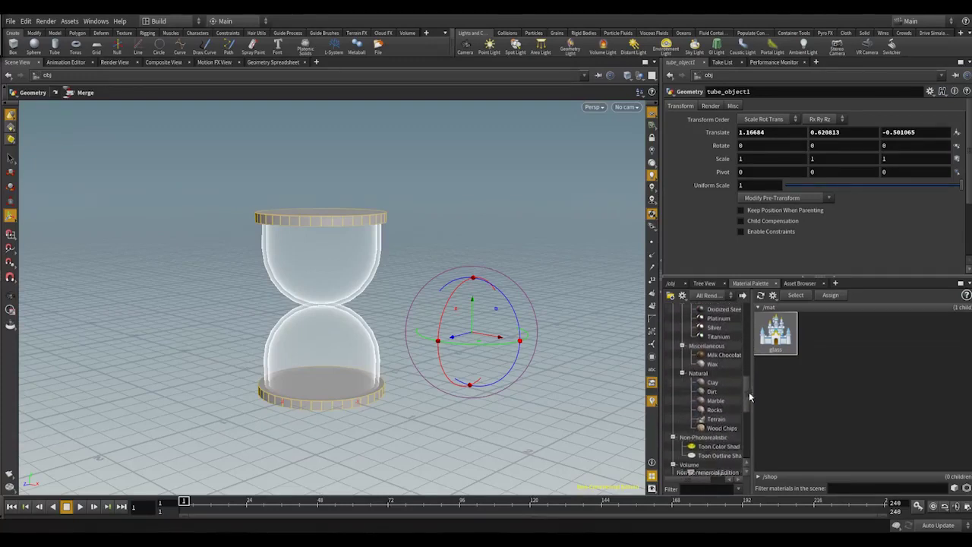
{"action": "left_click_drag", "start_coordinate": [727, 416], "coordinate": [836, 352]}
Assign the woodchips material to tube_object1, the hourglass's two end caps, and go back to the object network.
{"action": "left_click", "coordinate": [795, 294]}
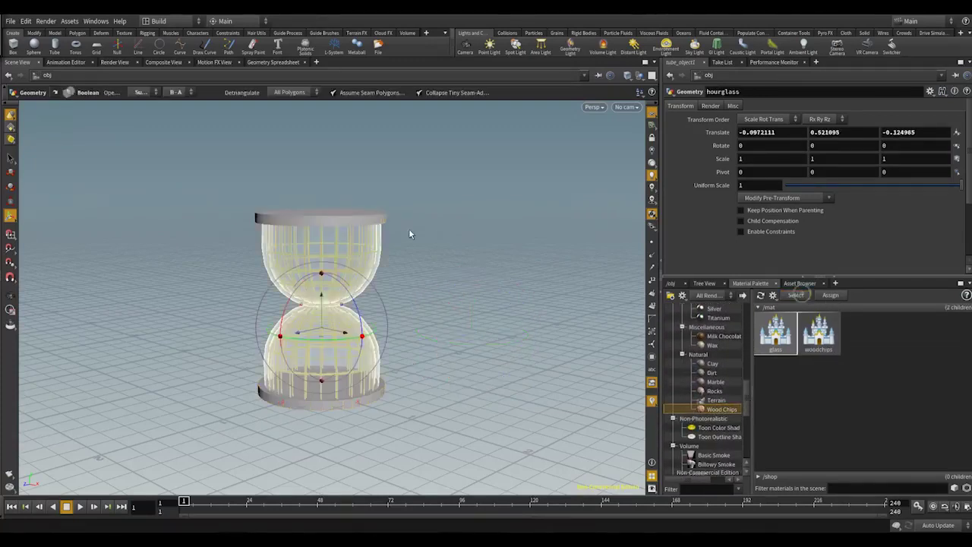
{"action": "left_click", "coordinate": [827, 343]}
{"action": "left_click", "coordinate": [381, 220]}
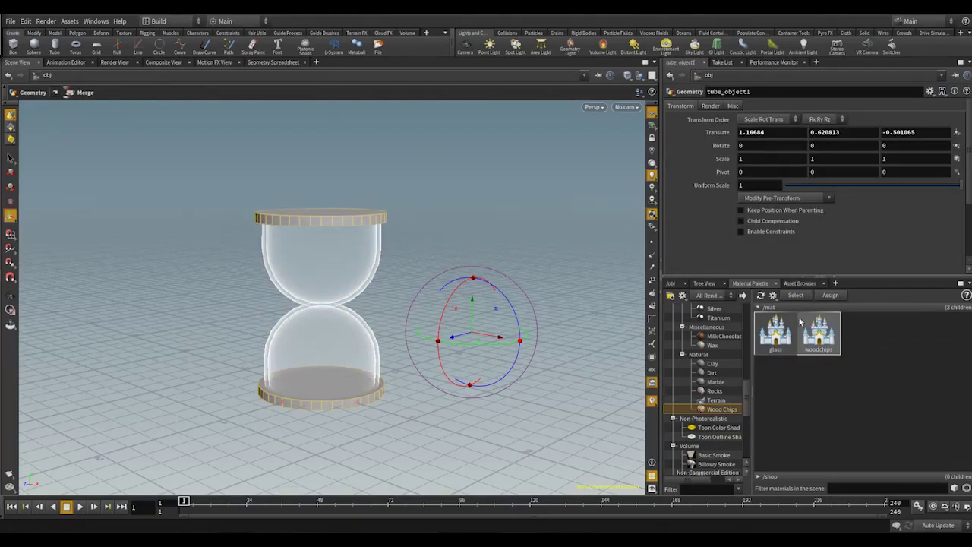
{"action": "left_click", "coordinate": [830, 296]}
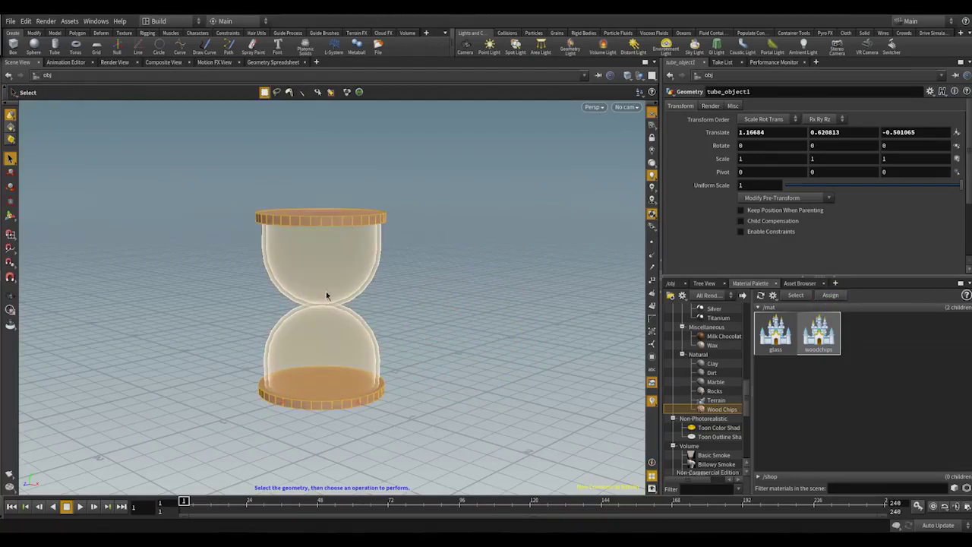
{"action": "left_click", "coordinate": [682, 284]}
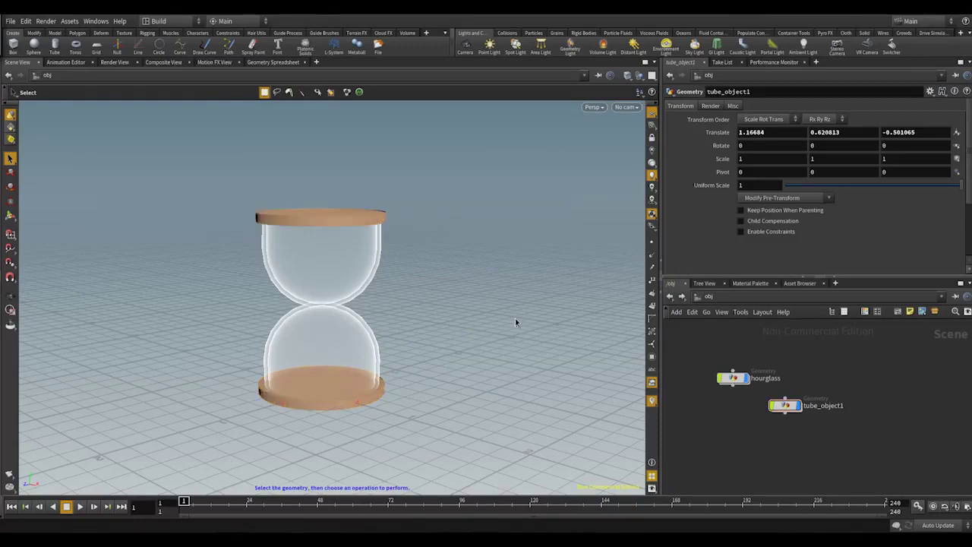
Add a ground plane collision object to the scene beneath the hourglass and deselect it.
{"action": "key", "text": "Escape"}
{"action": "mouse_move", "coordinate": [445, 321]}
{"action": "left_mouse_down"}
{"action": "mouse_move", "coordinate": [488, 299]}
{"action": "mouse_move", "coordinate": [488, 325]}
{"action": "mouse_move", "coordinate": [457, 315]}
{"action": "left_mouse_up"}
{"action": "key", "text": "s"}
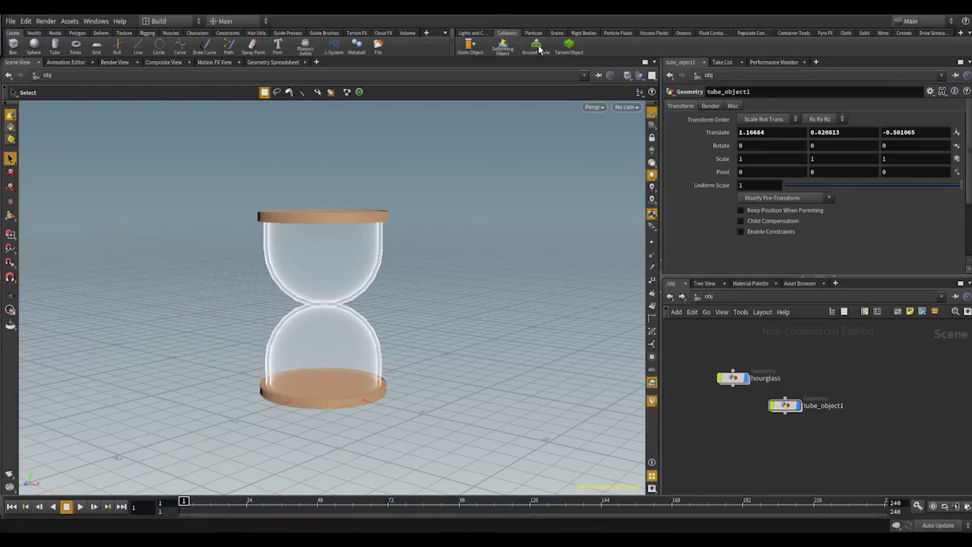
{"action": "left_click", "coordinate": [534, 48]}
{"action": "mouse_move", "coordinate": [773, 396]}
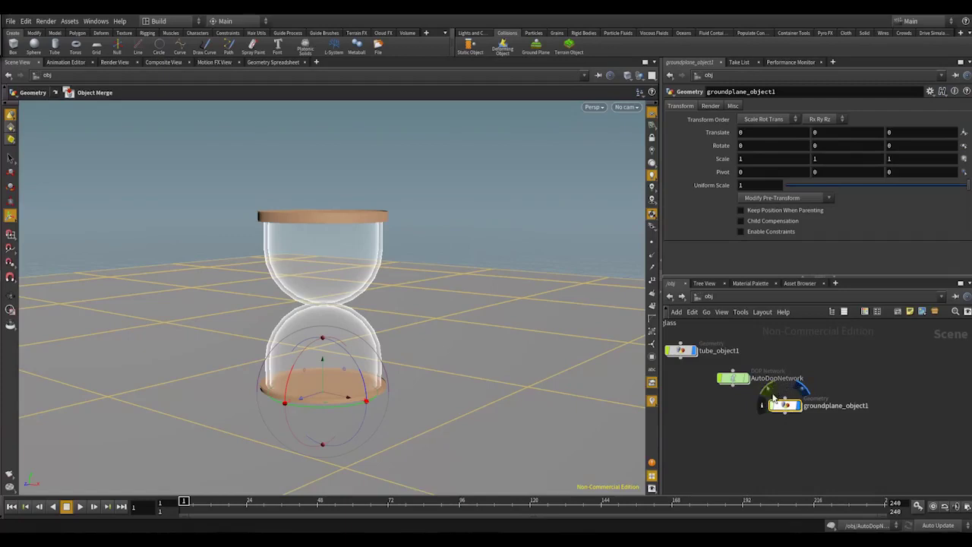
{"action": "left_click", "coordinate": [574, 244]}
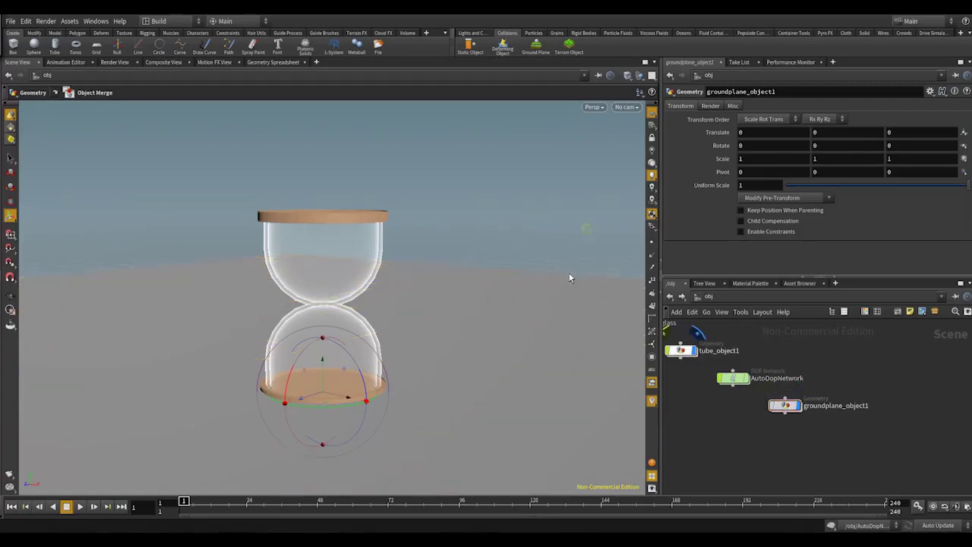
{"action": "left_click_drag", "start_coordinate": [528, 374], "coordinate": [583, 222]}
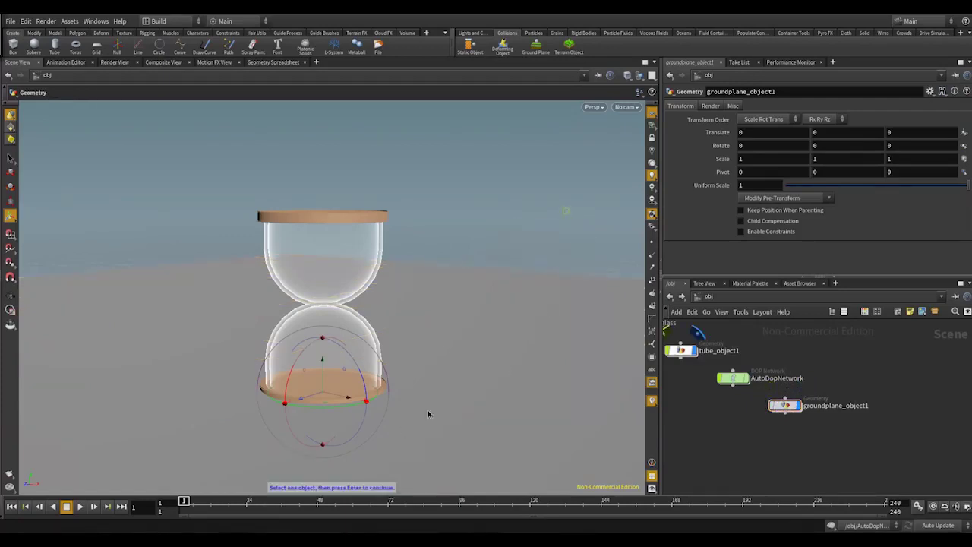
{"action": "key", "text": "Escape"}
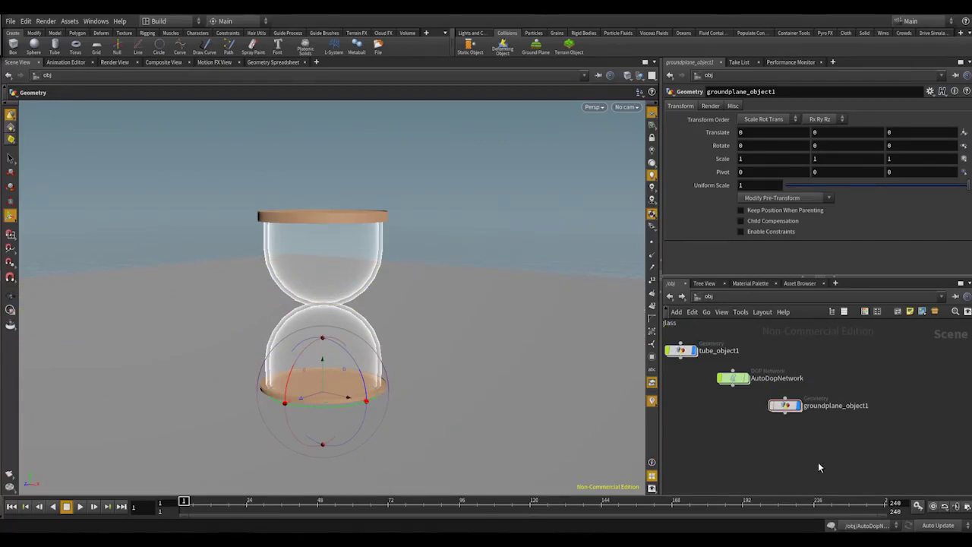
Make the glass hourglass and its two wooden end caps static collision objects.
{"action": "key", "text": "h"}
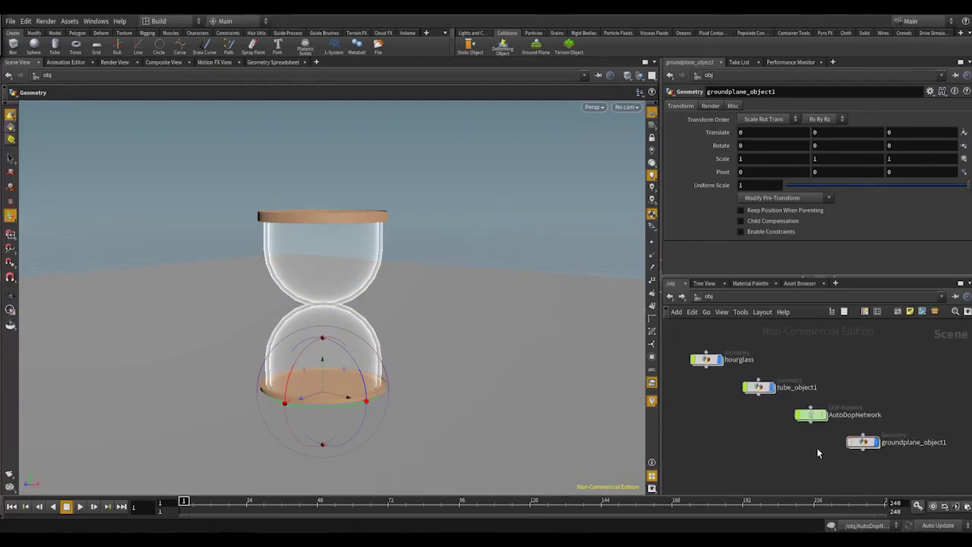
{"action": "middle_click_drag", "start_coordinate": [477, 361], "coordinate": [512, 339], "text": "alt"}
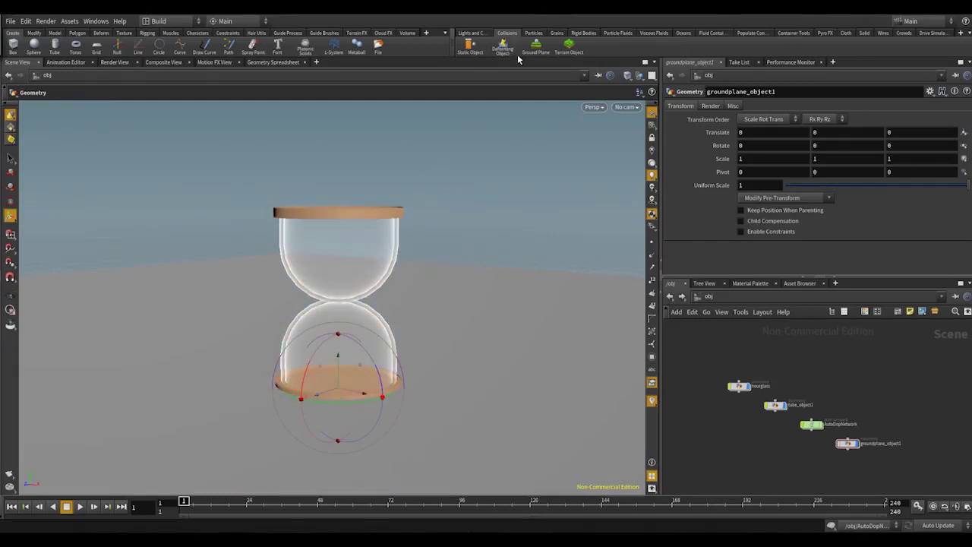
{"action": "left_click_drag", "start_coordinate": [487, 116], "coordinate": [262, 427]}
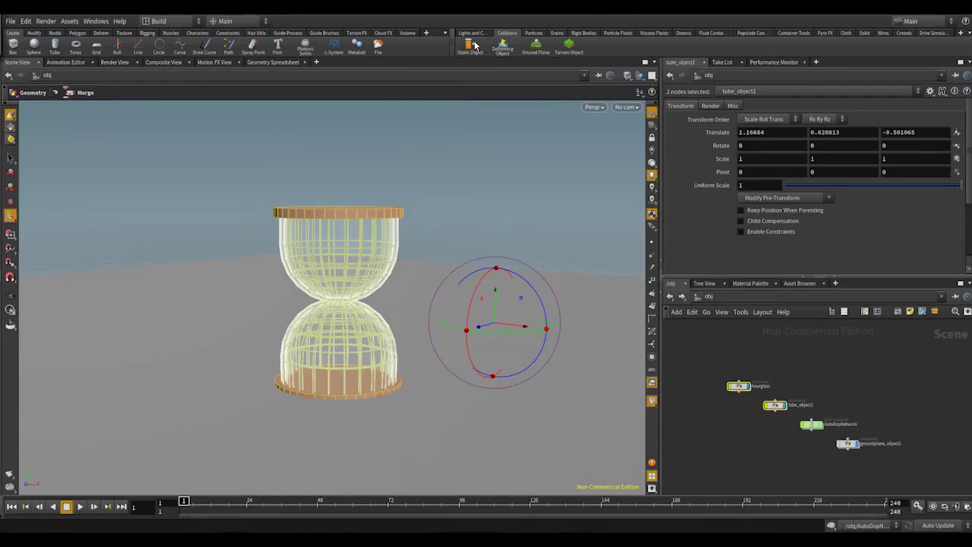
Examine the Boolean and tube nodes inside the hourglass network, return to the object level and deselect the hourglass.
{"action": "double_click", "coordinate": [746, 393]}
{"action": "scroll", "coordinate": [846, 463], "scroll_direction": "up", "scroll_amount": 2}
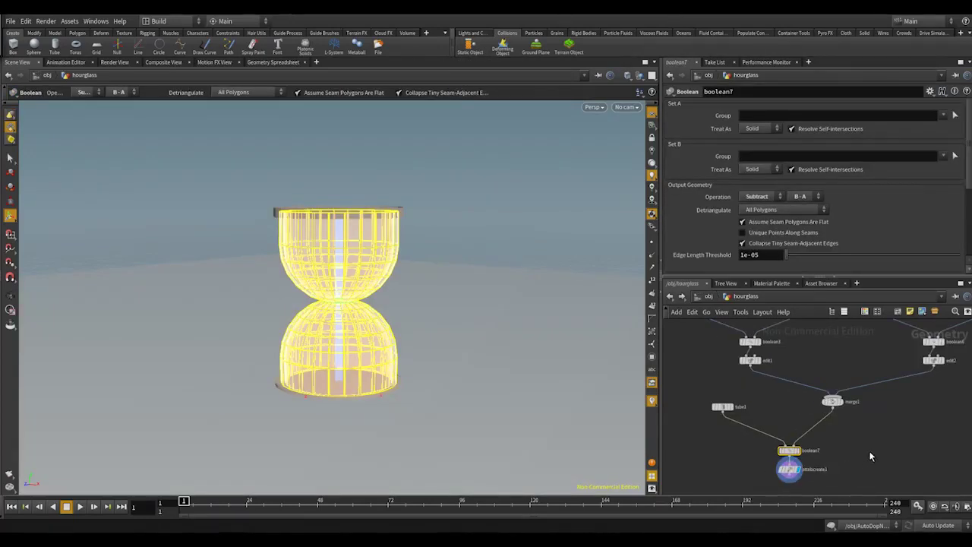
{"action": "middle_click_drag", "start_coordinate": [832, 473], "coordinate": [852, 455]}
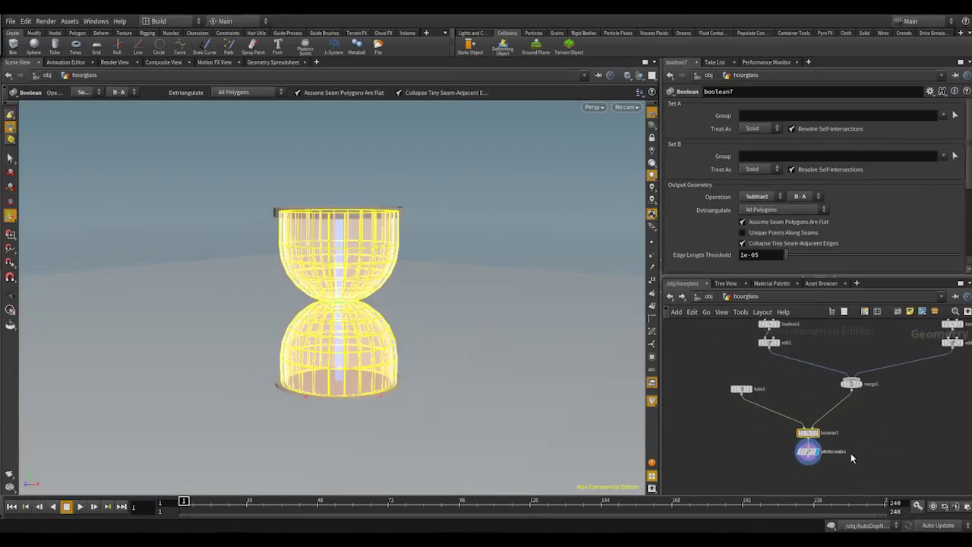
{"action": "left_click", "coordinate": [707, 296]}
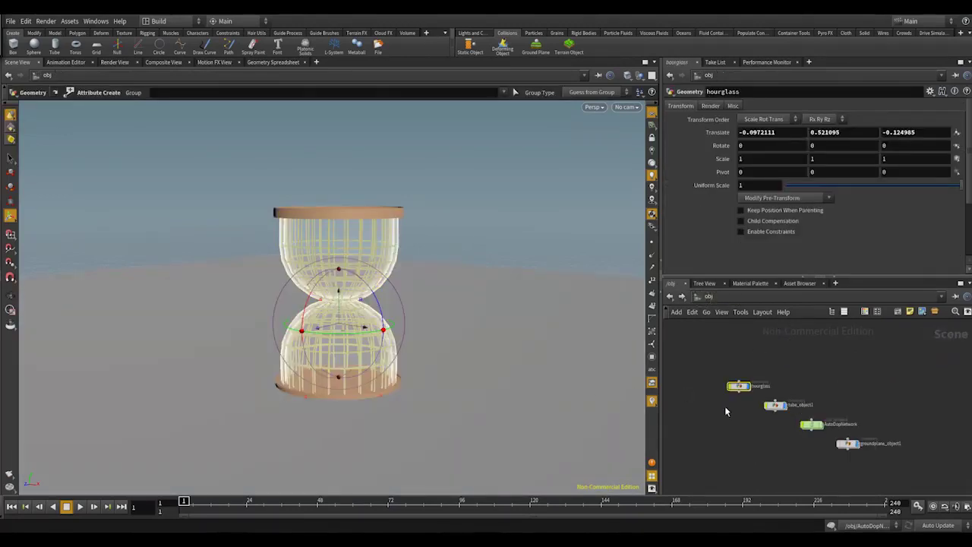
{"action": "left_click_drag", "start_coordinate": [423, 347], "coordinate": [445, 339], "text": "alt"}
{"action": "left_click", "coordinate": [749, 438]}
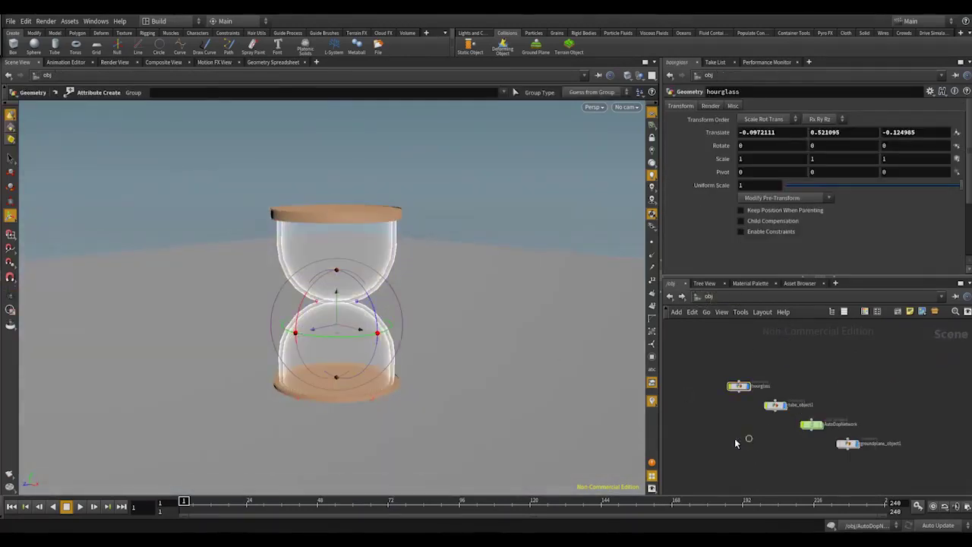
Place a sphere in the hourglass's upper bulb and set its Uniform Scale to 0.5.
{"action": "left_click", "coordinate": [538, 33]}
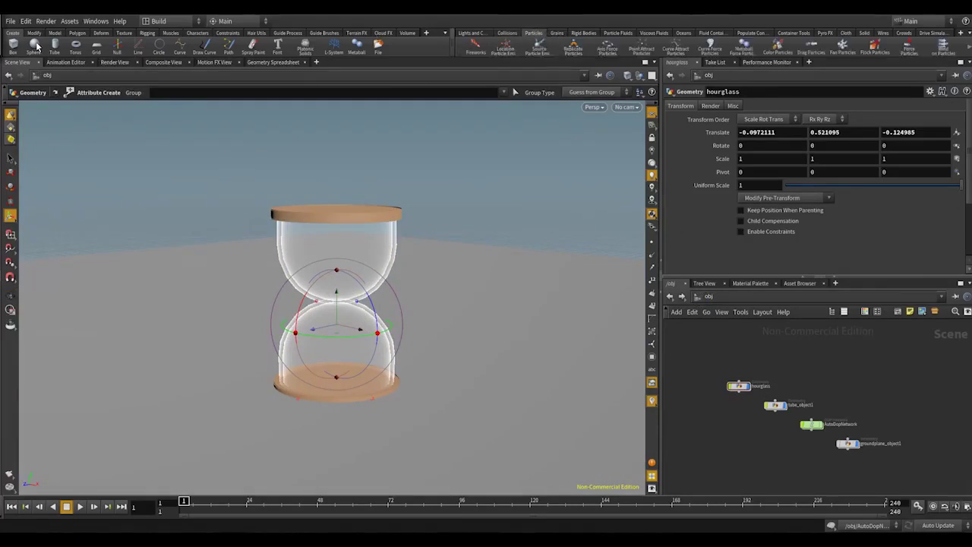
{"action": "left_click", "coordinate": [34, 44]}
{"action": "left_click", "coordinate": [557, 33]}
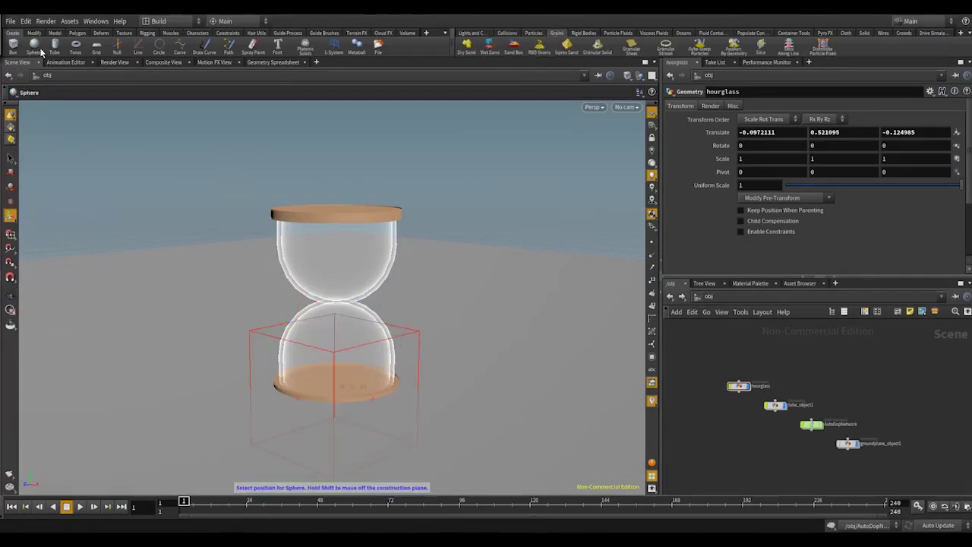
{"action": "left_click", "coordinate": [323, 270]}
{"action": "left_click_drag", "start_coordinate": [843, 187], "coordinate": [874, 185]}
{"action": "left_click_drag", "start_coordinate": [467, 278], "coordinate": [458, 325], "text": "alt"}
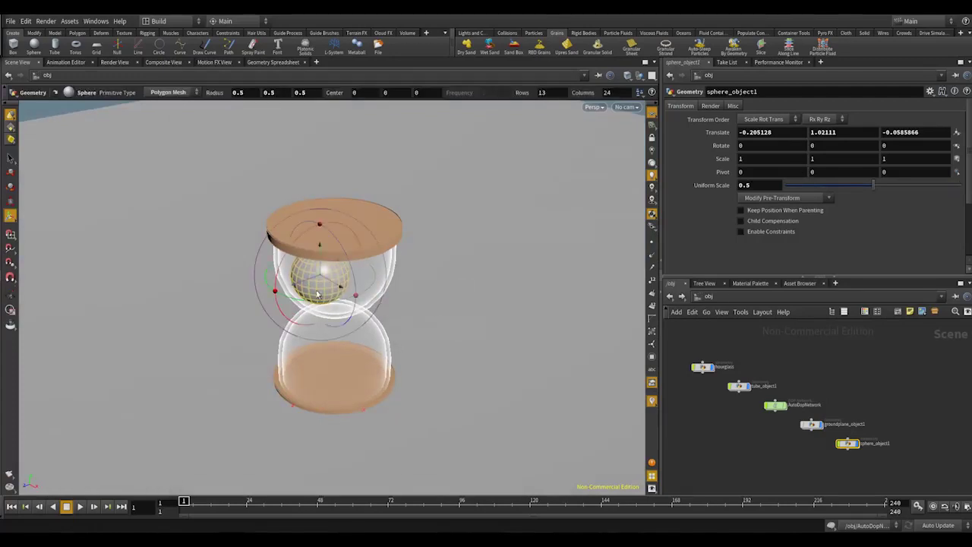
Center the sphere inside the upper bulb, moving it to about -0.139, 1.021, -0.109.
{"action": "left_click_drag", "start_coordinate": [308, 284], "coordinate": [337, 286]}
{"action": "key", "text": "Escape"}
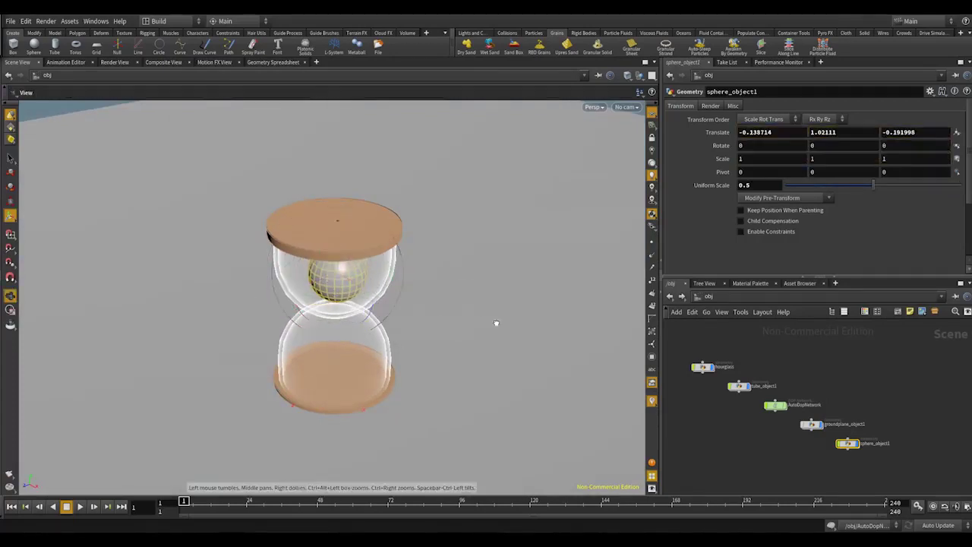
{"action": "left_click_drag", "start_coordinate": [494, 323], "coordinate": [394, 290]}
{"action": "left_click_drag", "start_coordinate": [313, 262], "coordinate": [304, 262]}
{"action": "left_click_drag", "start_coordinate": [491, 290], "coordinate": [436, 327], "text": "alt"}
{"action": "key", "text": "Return"}
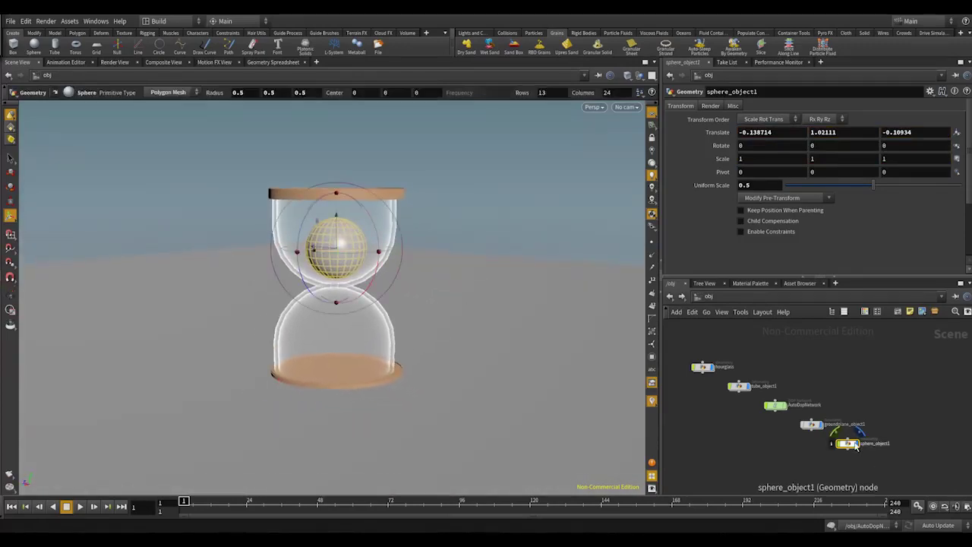
Turn the sphere into Dry Sand, then play the start of the simulation and rewind to frame 1.
{"action": "left_click", "coordinate": [470, 47]}
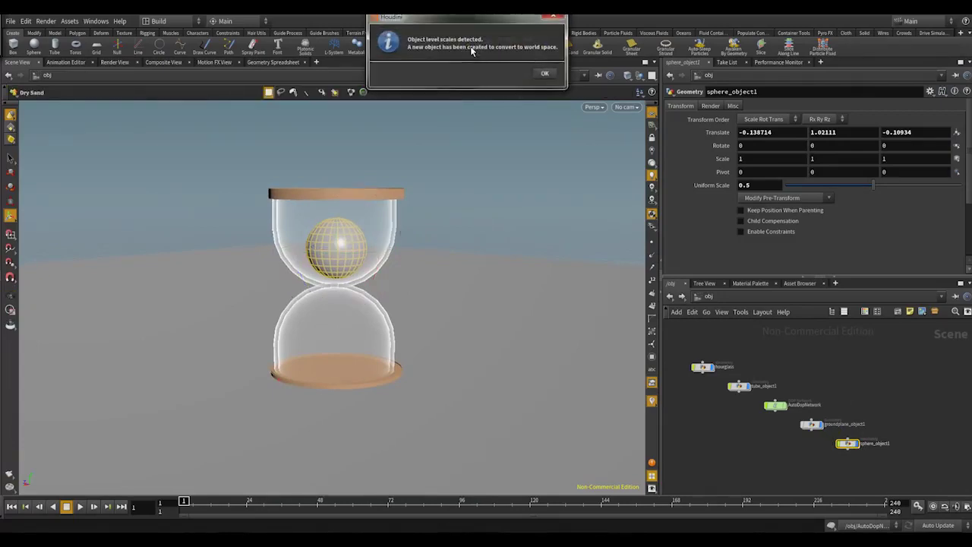
{"action": "left_click", "coordinate": [545, 73]}
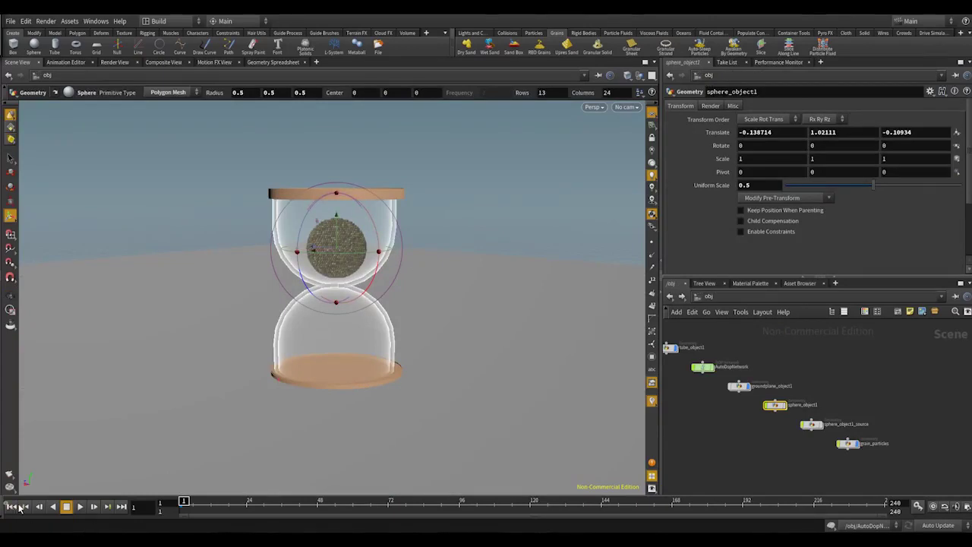
{"action": "left_click", "coordinate": [80, 506]}
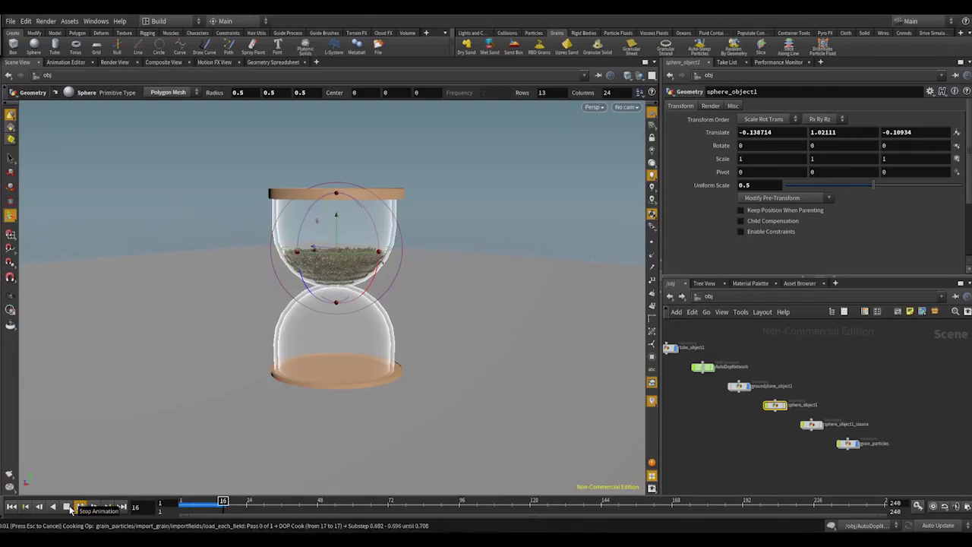
{"action": "left_click", "coordinate": [67, 508]}
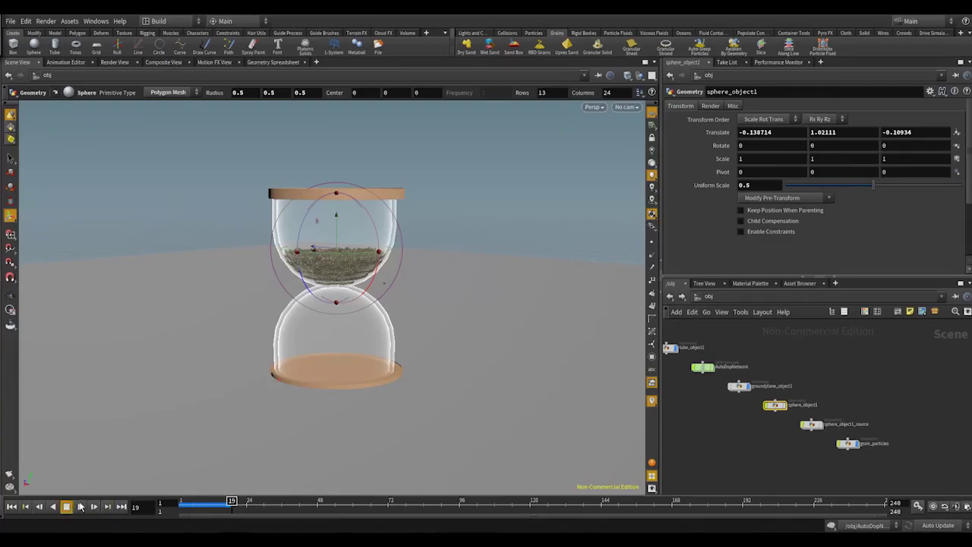
{"action": "left_click", "coordinate": [11, 507]}
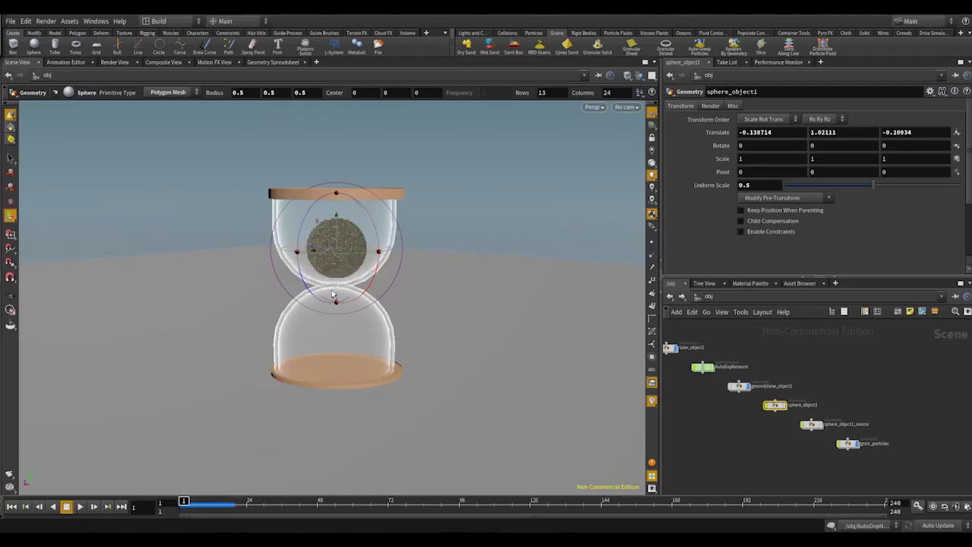
Widen the hourglass's neck by setting tube1's Radius Scale to 0.059, then return to the object level and restore smooth shading.
{"action": "middle_click_drag", "start_coordinate": [746, 430], "coordinate": [763, 438]}
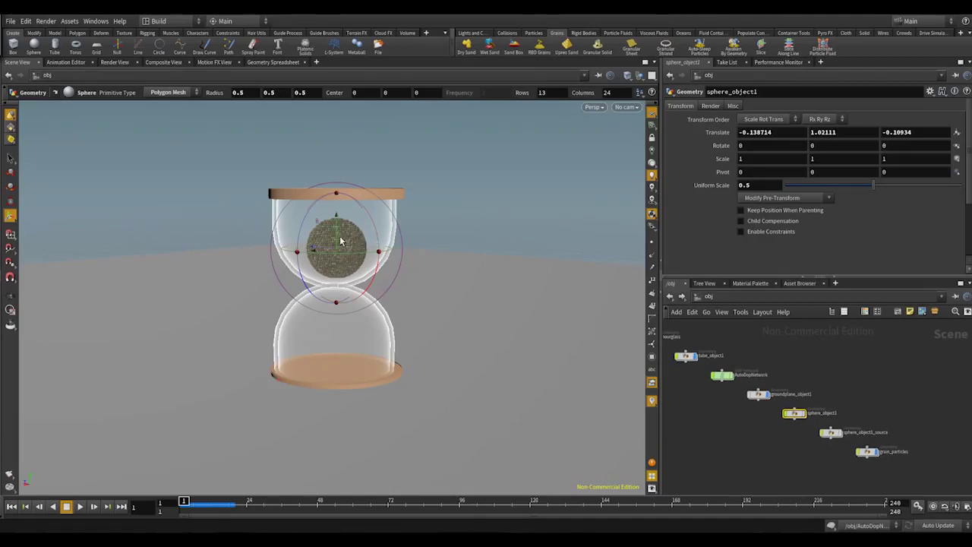
{"action": "middle_click_drag", "start_coordinate": [727, 408], "coordinate": [762, 432]}
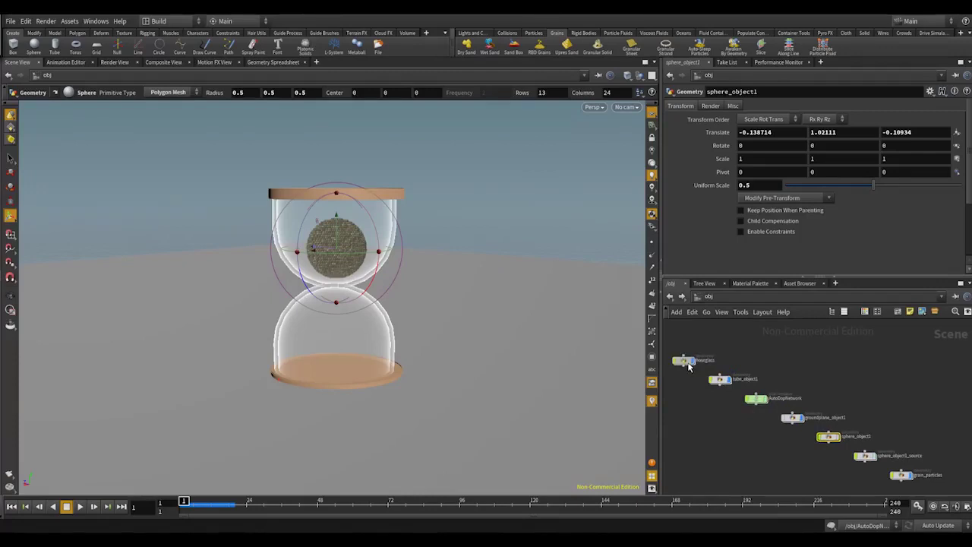
{"action": "left_click", "coordinate": [690, 366]}
{"action": "double_click", "coordinate": [685, 360]}
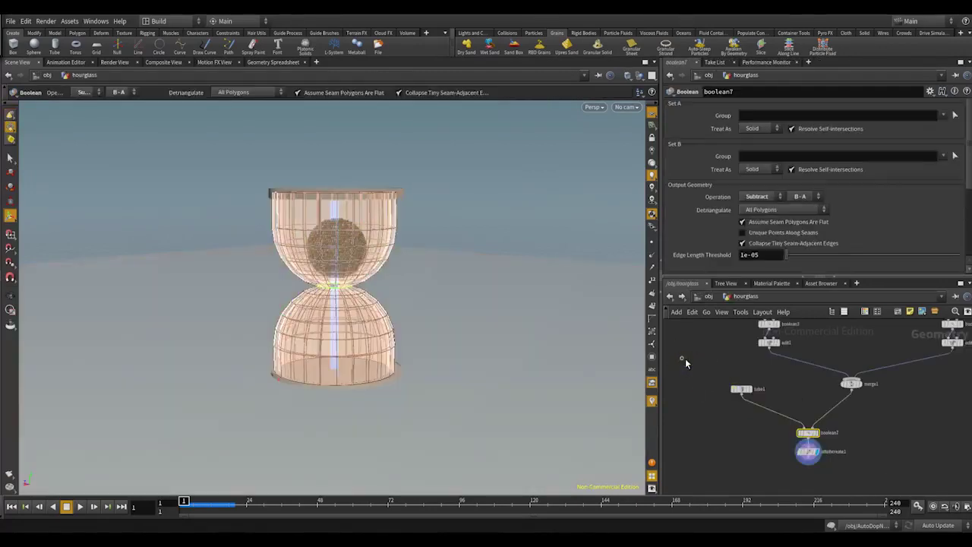
{"action": "left_click", "coordinate": [745, 390]}
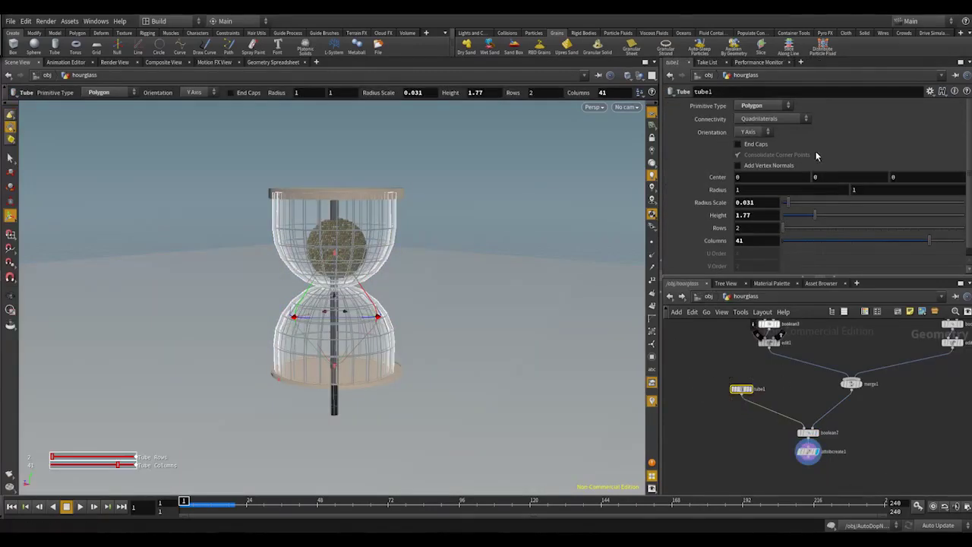
{"action": "left_click_drag", "start_coordinate": [792, 209], "coordinate": [797, 209]}
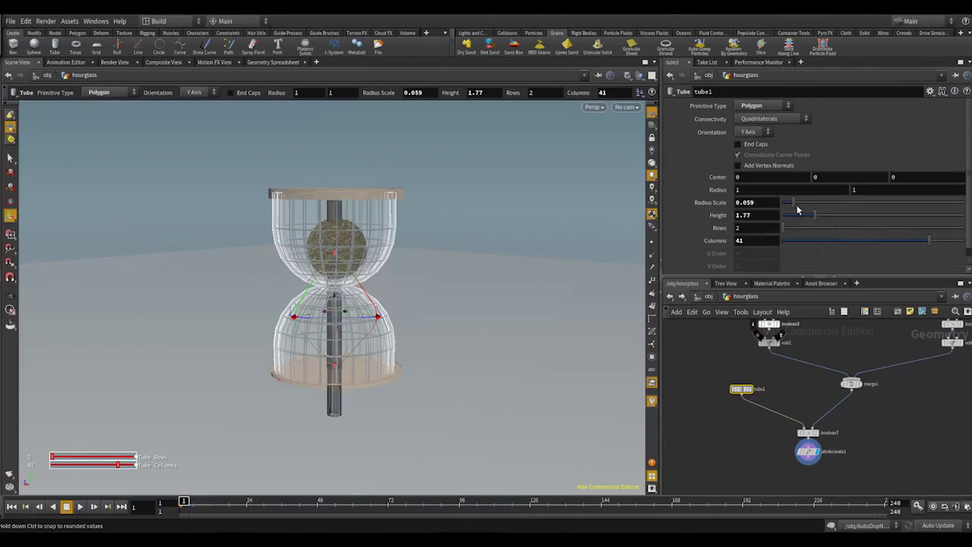
{"action": "left_click", "coordinate": [706, 297]}
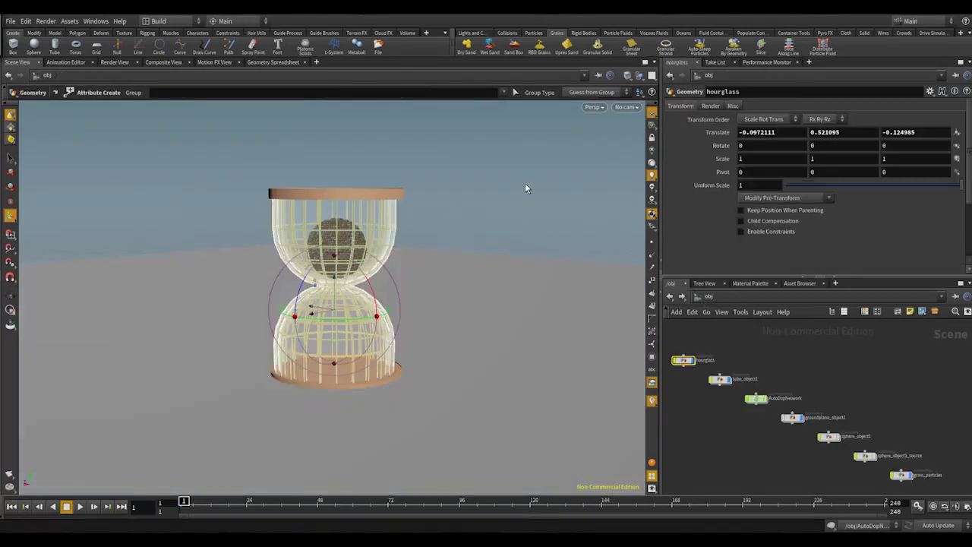
{"action": "key", "text": "shift+w"}
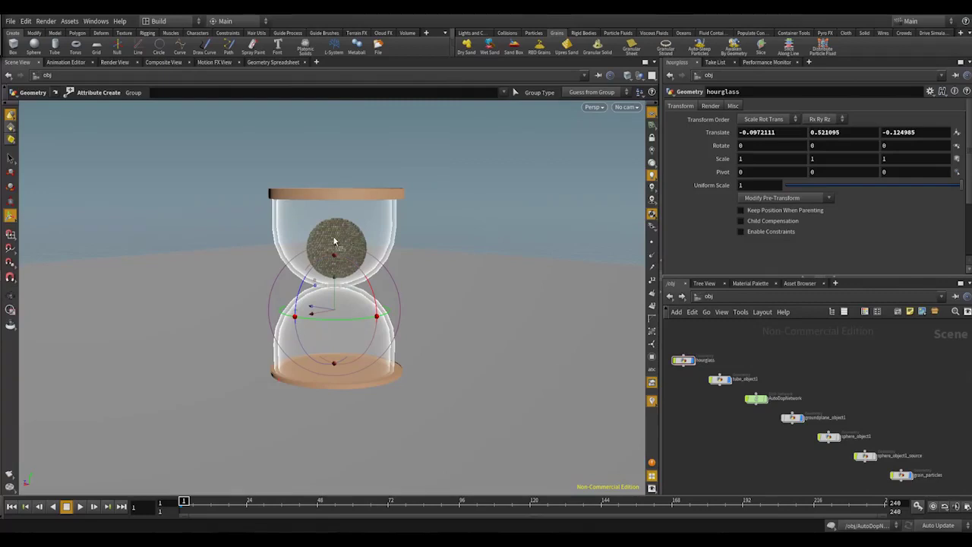
Set the grain_update node's Particle Separation to 0.009 inside AutoDopNetwork and return to the object level.
{"action": "middle_click_drag", "start_coordinate": [790, 344], "coordinate": [811, 340]}
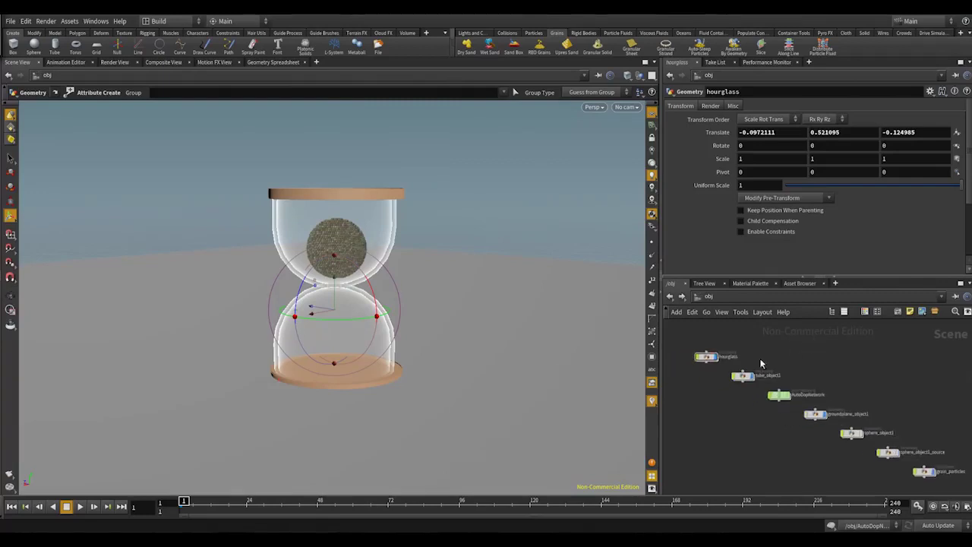
{"action": "double_click", "coordinate": [782, 397]}
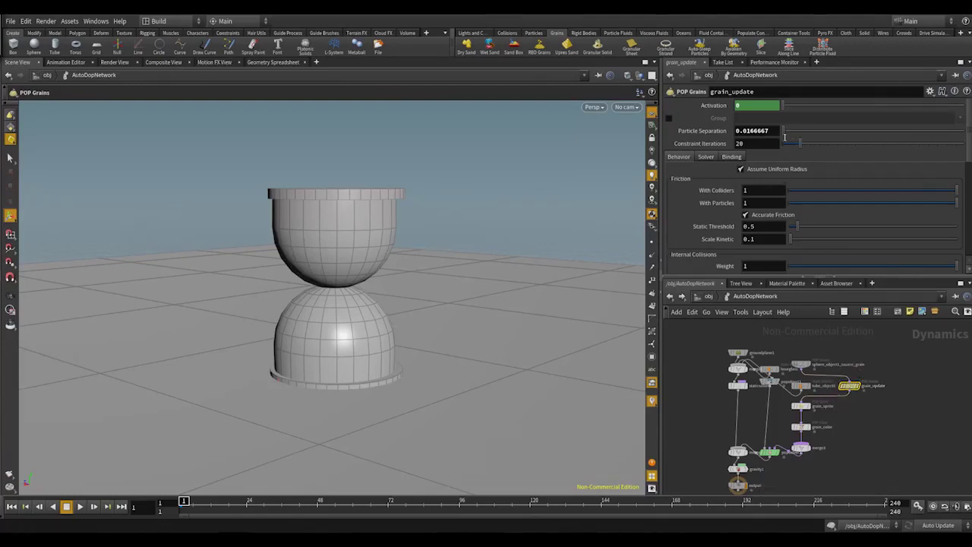
{"action": "left_click_drag", "start_coordinate": [776, 139], "coordinate": [747, 140]}
{"action": "type", "text": "0.009"}
{"action": "left_click", "coordinate": [710, 298]}
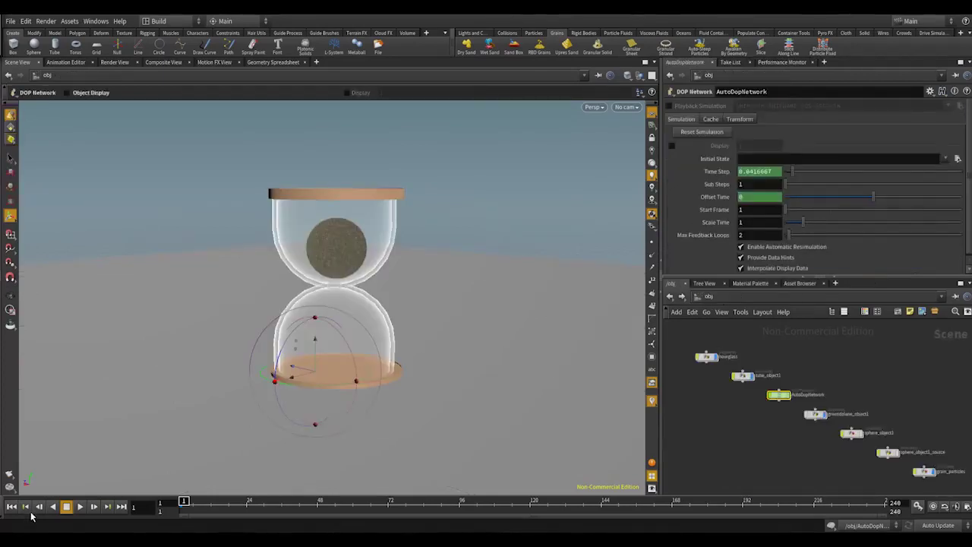
Play the simulation with the finer sand, stop it and rewind to frame 1.
{"action": "left_click", "coordinate": [82, 508]}
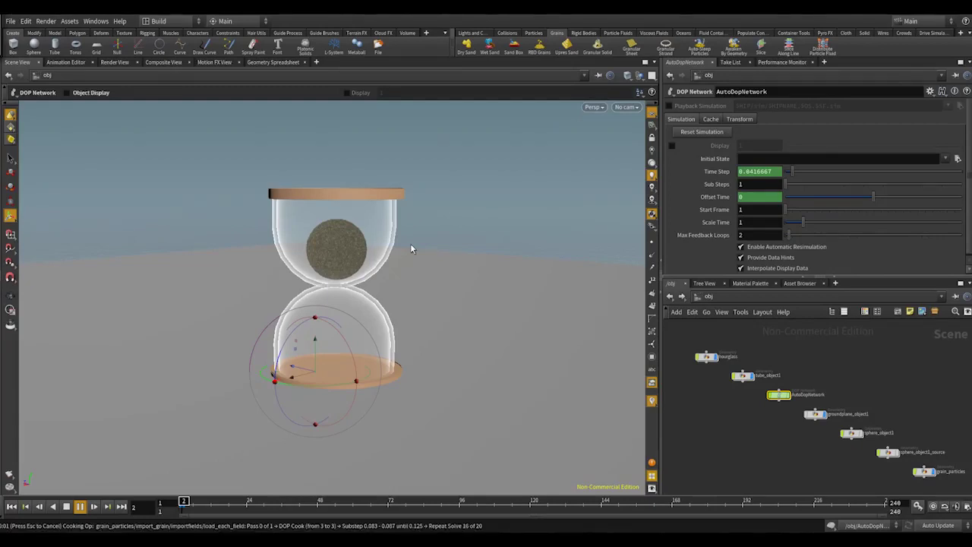
{"action": "key", "text": "Escape"}
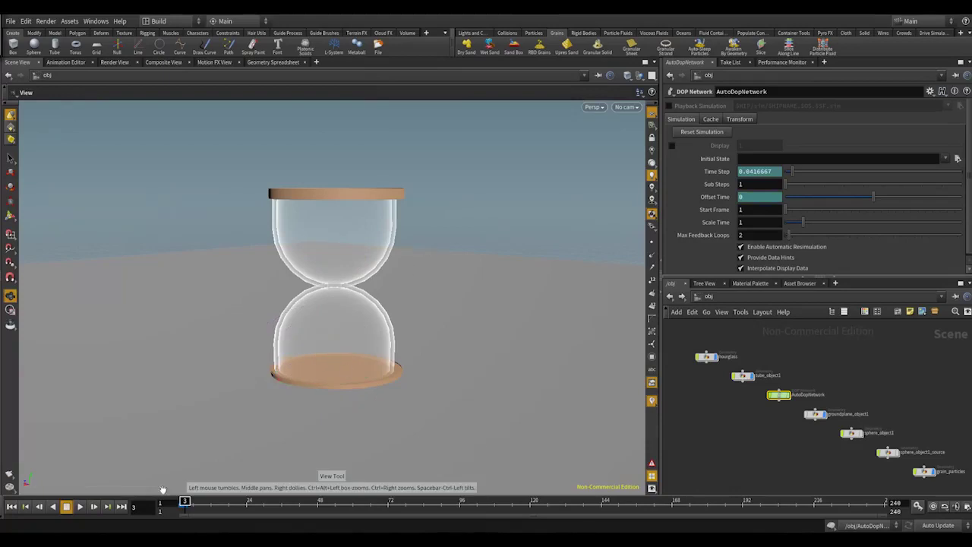
{"action": "left_click", "coordinate": [13, 507]}
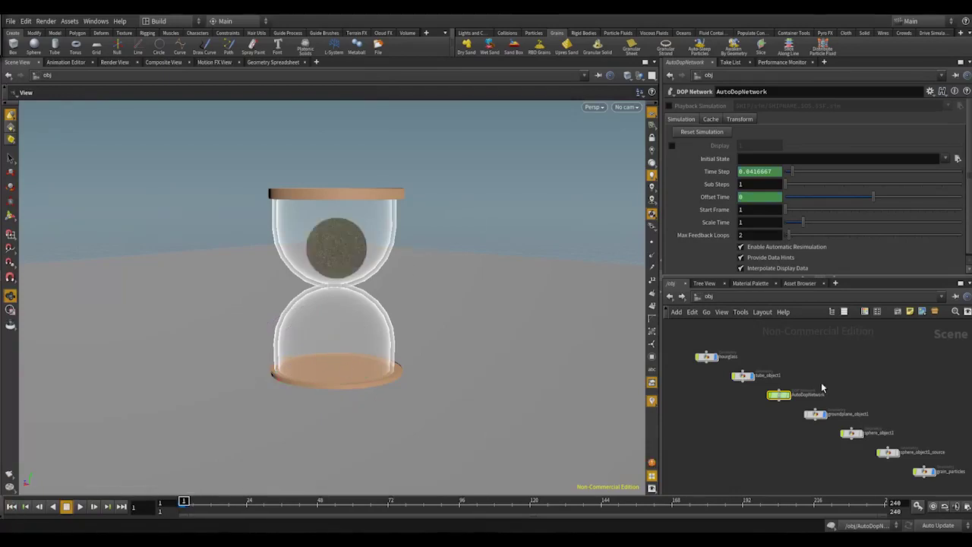
Reopen AutoDopNetwork, set grain_update's Particle Separation to 0.09, and check that node's display before switching back to the output node.
{"action": "double_click", "coordinate": [781, 396]}
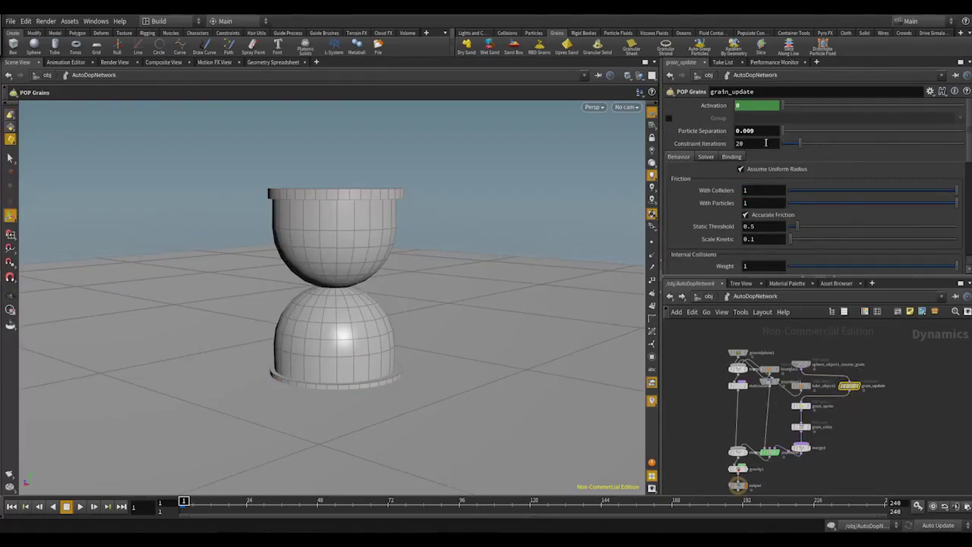
{"action": "left_click_drag", "start_coordinate": [767, 135], "coordinate": [750, 142]}
{"action": "type", "text": "0"}
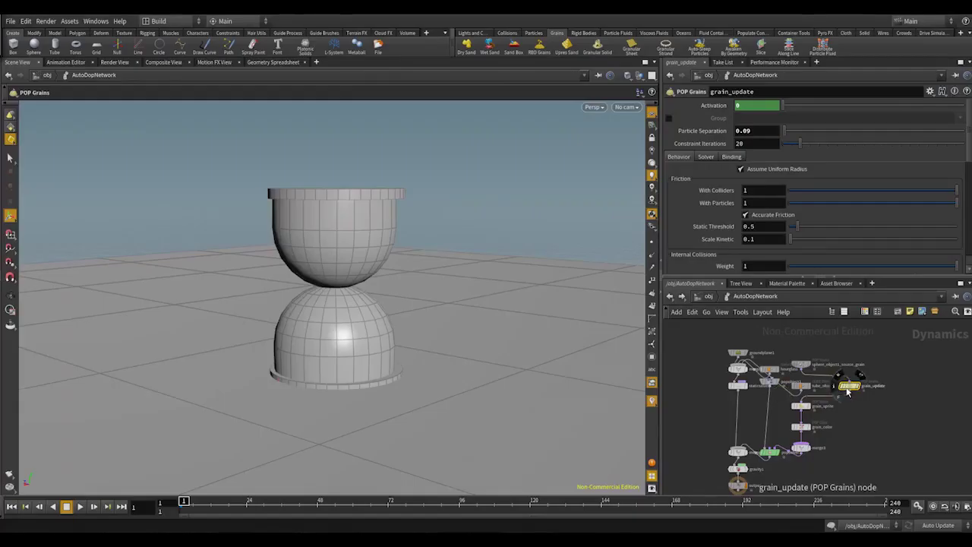
{"action": "left_click", "coordinate": [859, 386]}
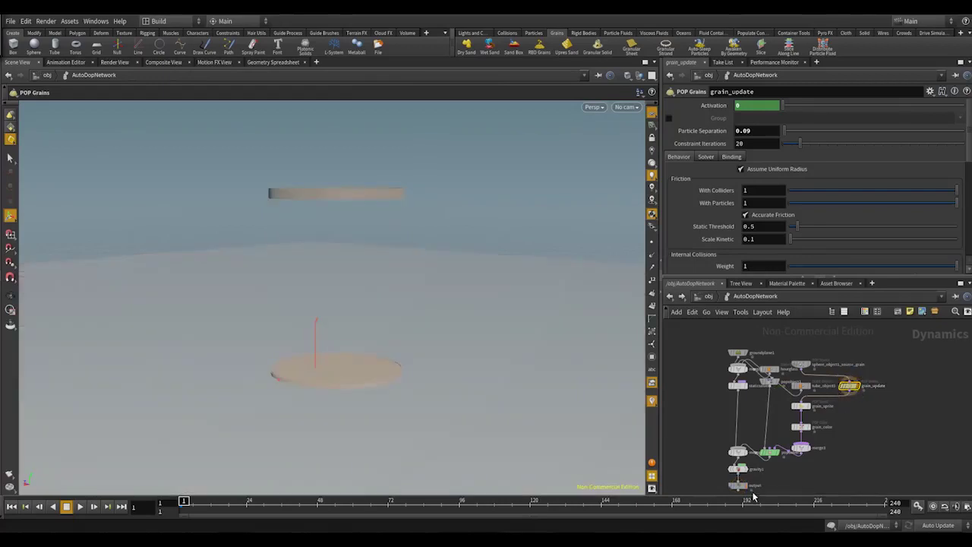
{"action": "left_click", "coordinate": [747, 486]}
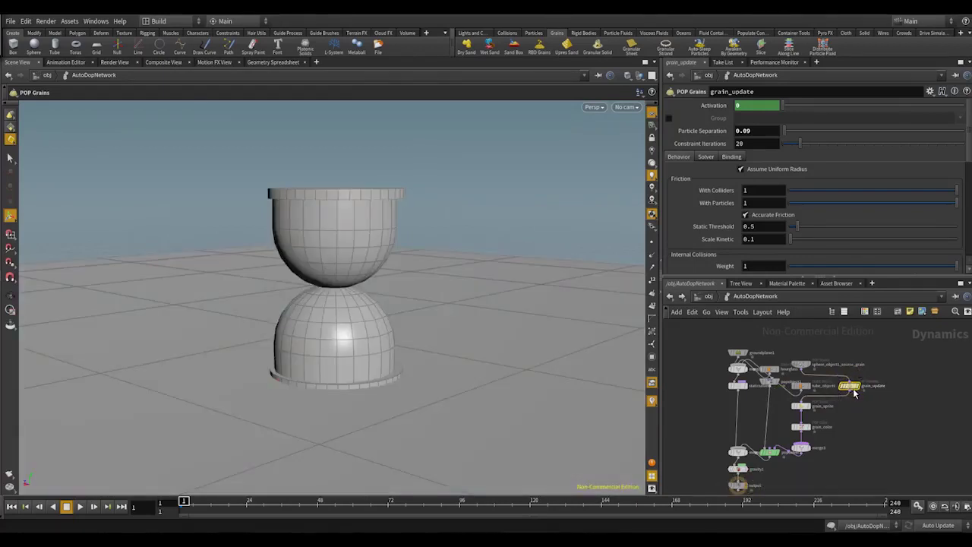
Set grain_update's Particle Separation to 0.02 in AutoDopNetwork and go back to the object level.
{"action": "double_click", "coordinate": [747, 131]}
{"action": "type", "text": "02"}
{"action": "left_click", "coordinate": [709, 296]}
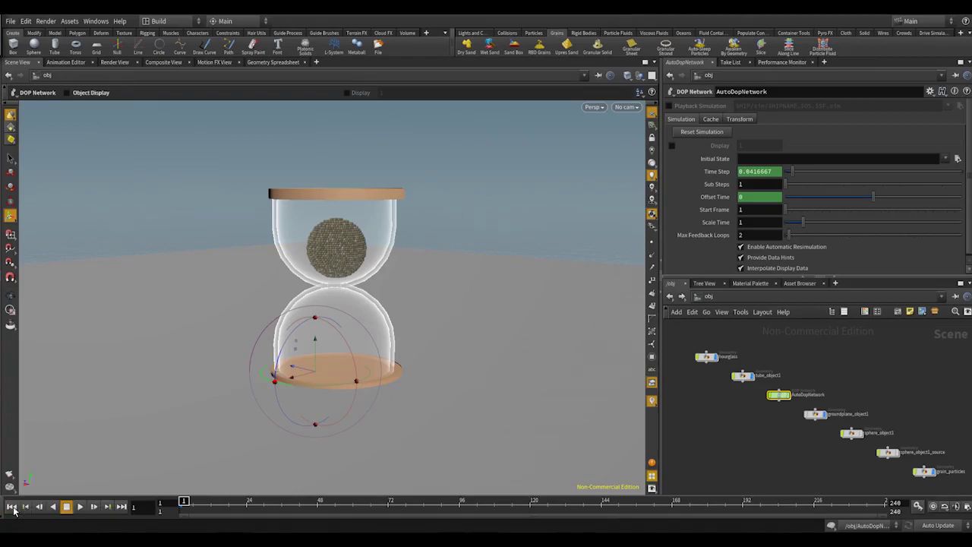
Play the sand simulation with the 0.02 particle separation, stop it and rewind to frame 1.
{"action": "left_click", "coordinate": [80, 507]}
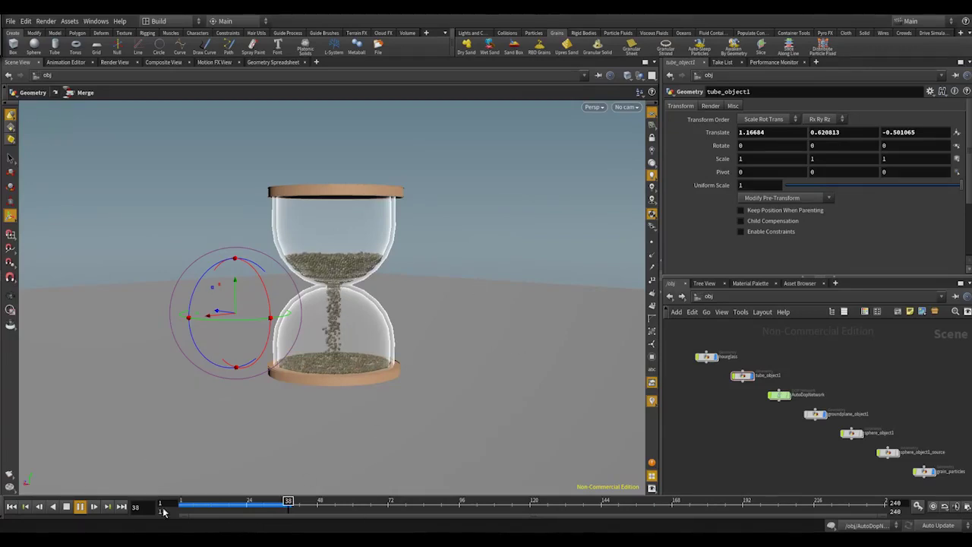
{"action": "left_click", "coordinate": [66, 506]}
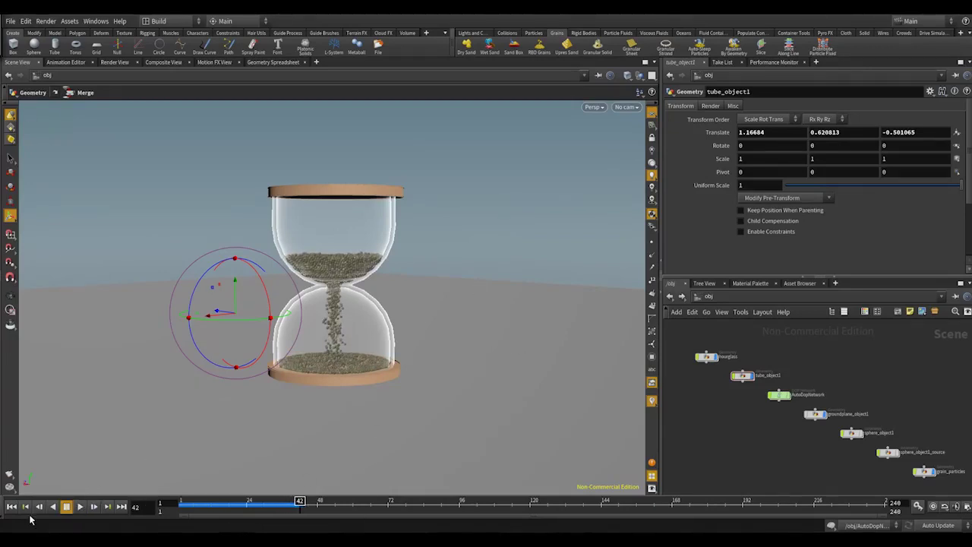
{"action": "left_click", "coordinate": [11, 506]}
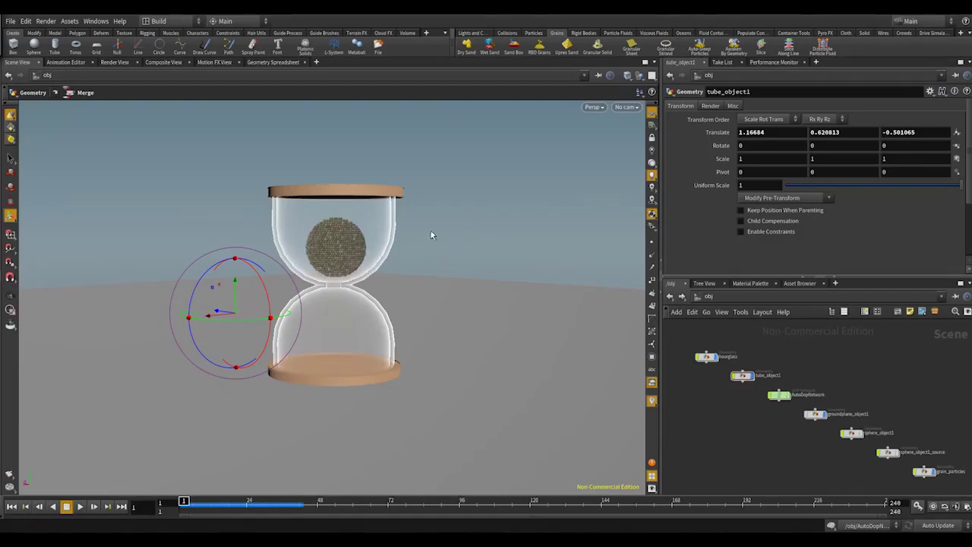
Review grain_update's friction and internal collision settings inside AutoDopNetwork and return to the object level.
{"action": "double_click", "coordinate": [786, 400]}
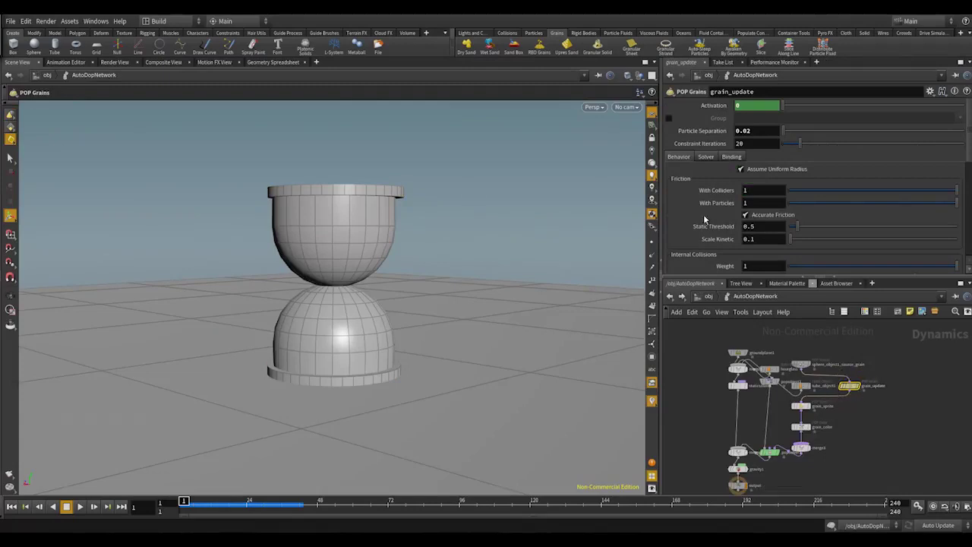
{"action": "scroll", "coordinate": [722, 170], "scroll_direction": "down", "scroll_amount": 5}
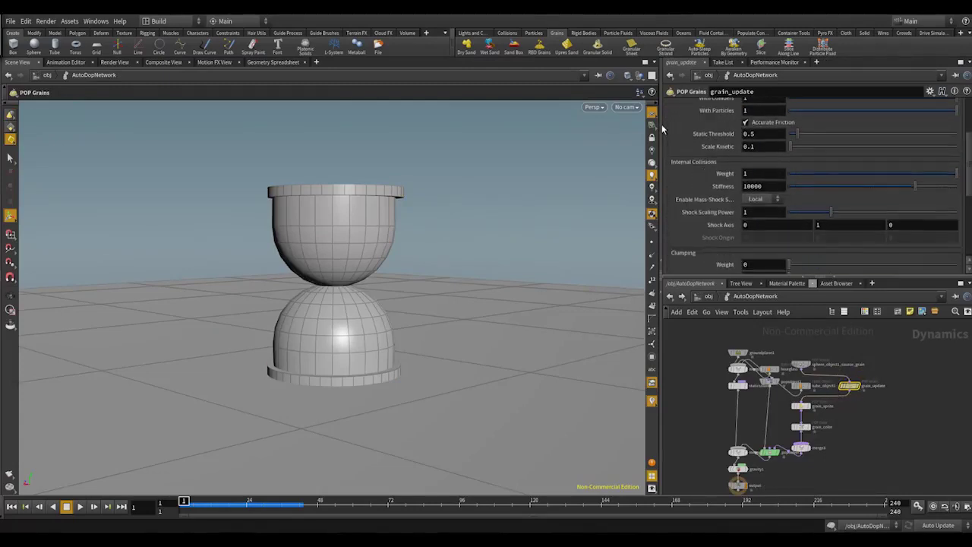
{"action": "scroll", "coordinate": [733, 223], "scroll_direction": "down", "scroll_amount": 1}
{"action": "scroll", "coordinate": [707, 201], "scroll_direction": "up", "scroll_amount": 8}
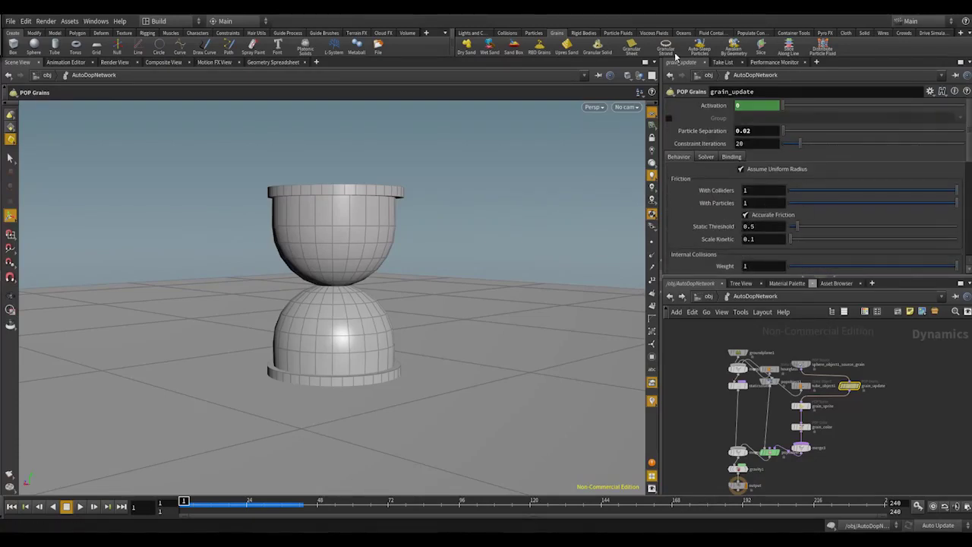
{"action": "left_click", "coordinate": [709, 296]}
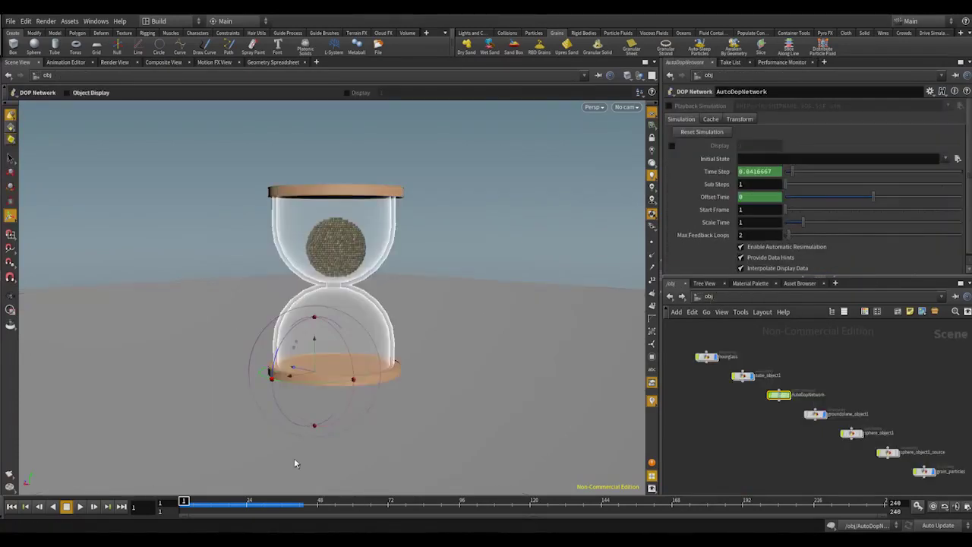
Replay the hourglass sand simulation once more, stop it and go back to the first frame.
{"action": "left_click", "coordinate": [80, 506]}
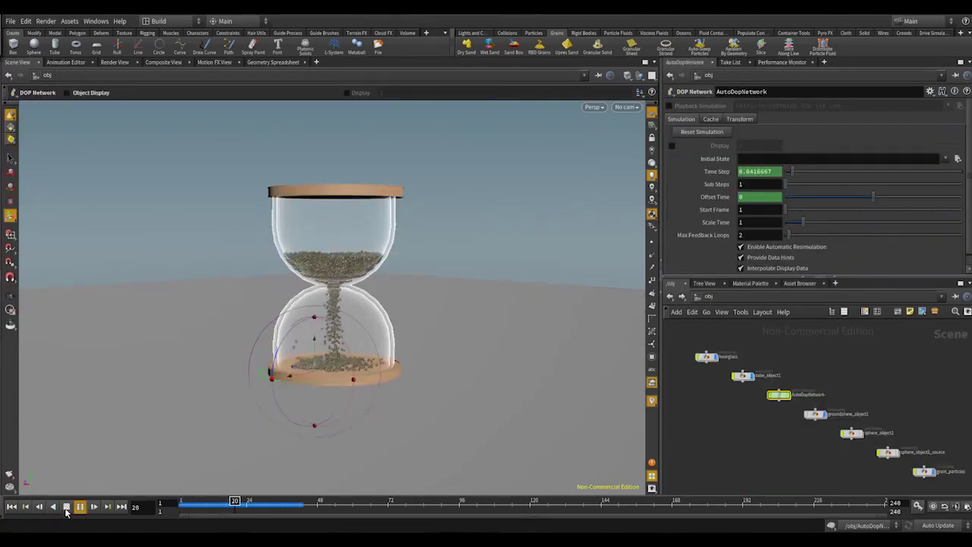
{"action": "left_click", "coordinate": [66, 508]}
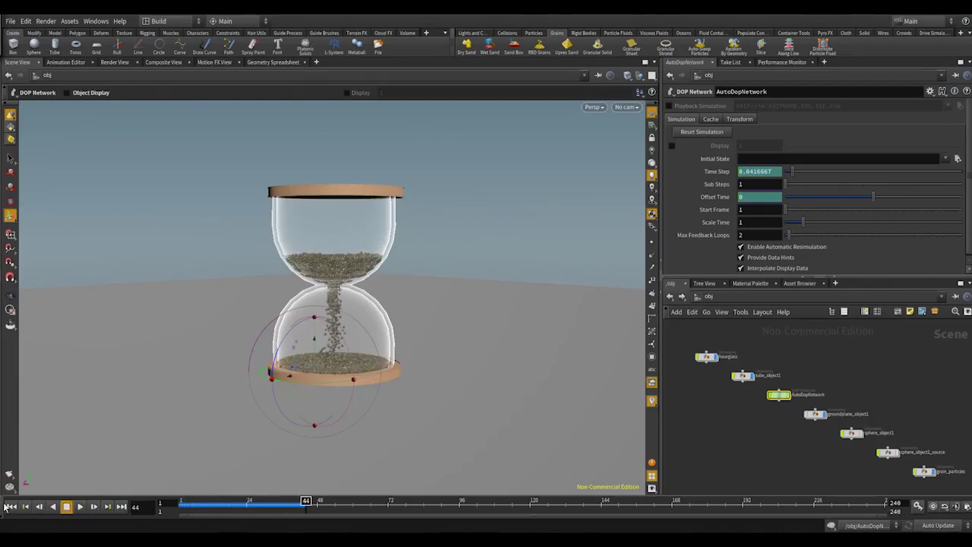
{"action": "left_click", "coordinate": [13, 507]}
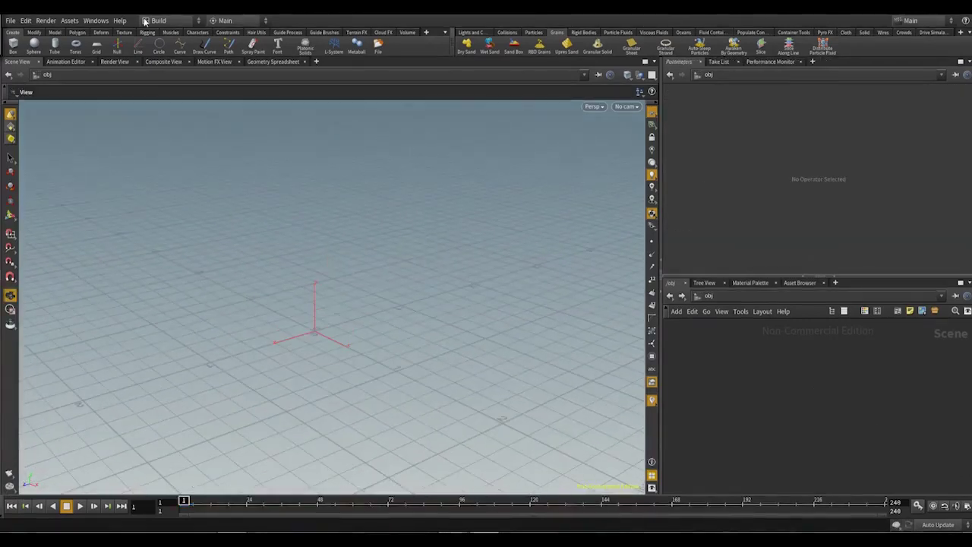
Import the geometry file sandcastle.obj from the Desktop into the new empty scene and frame the whole castle.
{"action": "left_click", "coordinate": [10, 20]}
{"action": "mouse_move", "coordinate": [38, 169]}
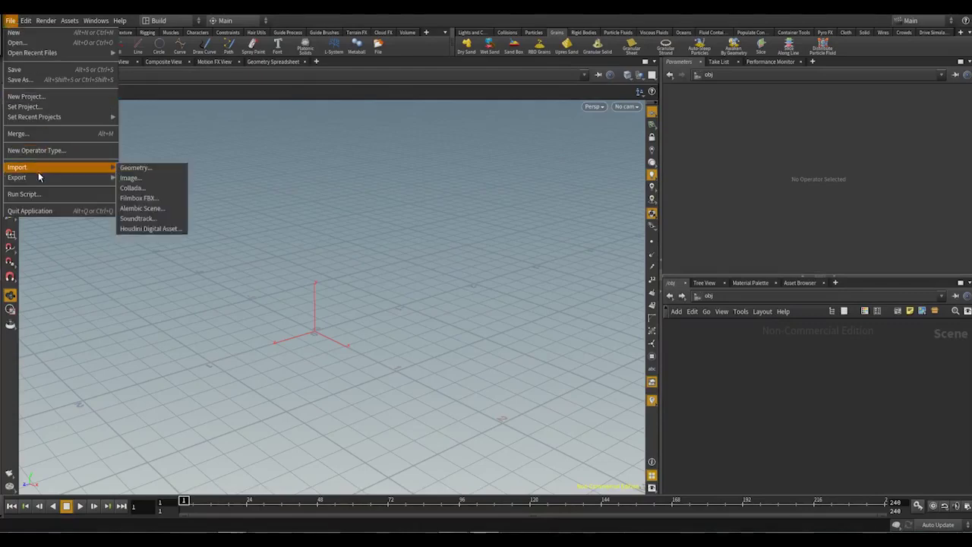
{"action": "left_click", "coordinate": [135, 167]}
{"action": "left_click", "coordinate": [180, 194]}
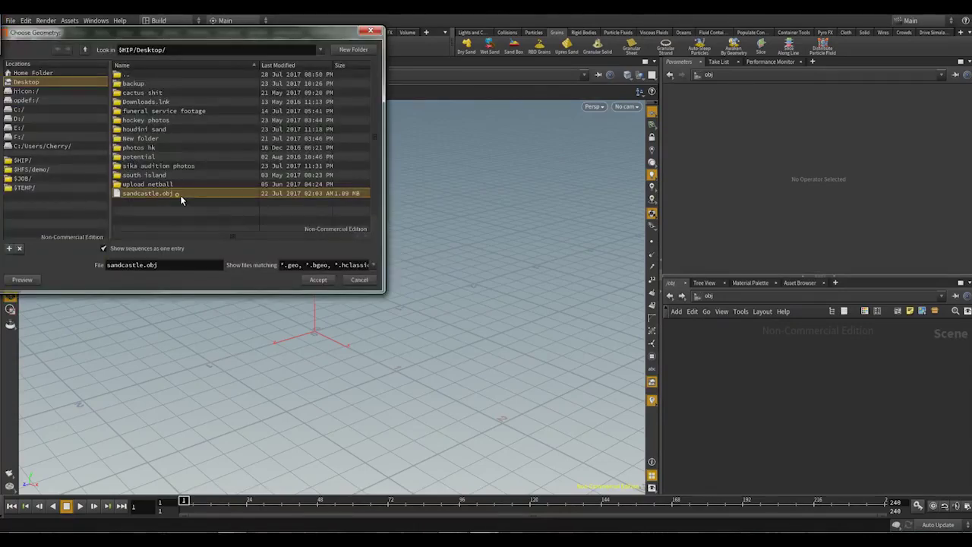
{"action": "left_click", "coordinate": [328, 281]}
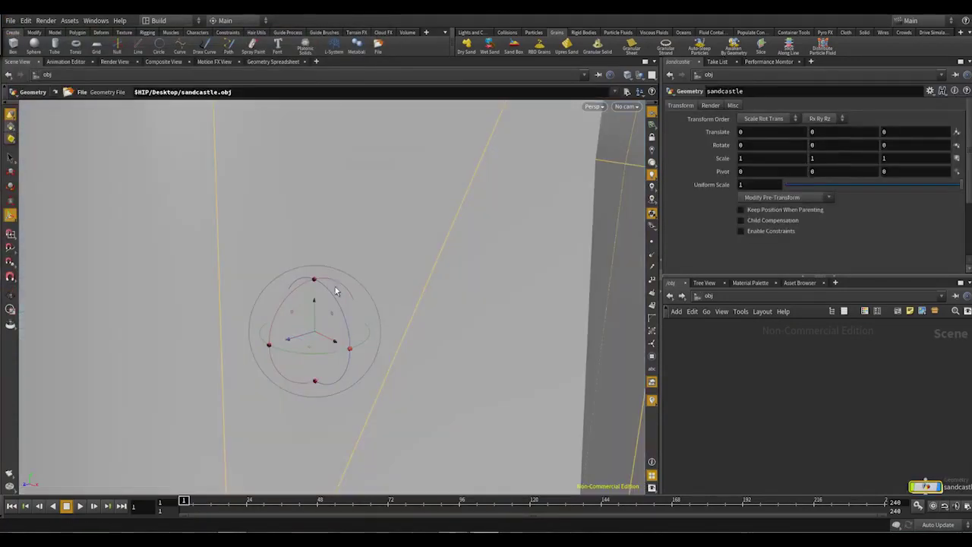
{"action": "scroll", "coordinate": [408, 278], "scroll_direction": "down", "scroll_amount": 10}
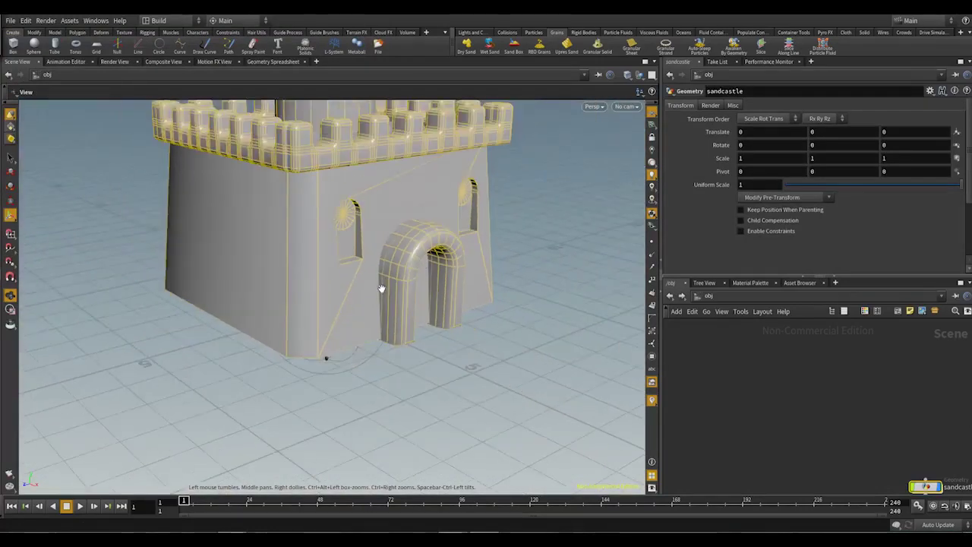
{"action": "left_click_drag", "start_coordinate": [530, 218], "coordinate": [496, 315]}
{"action": "middle_click_drag", "start_coordinate": [530, 310], "coordinate": [473, 303]}
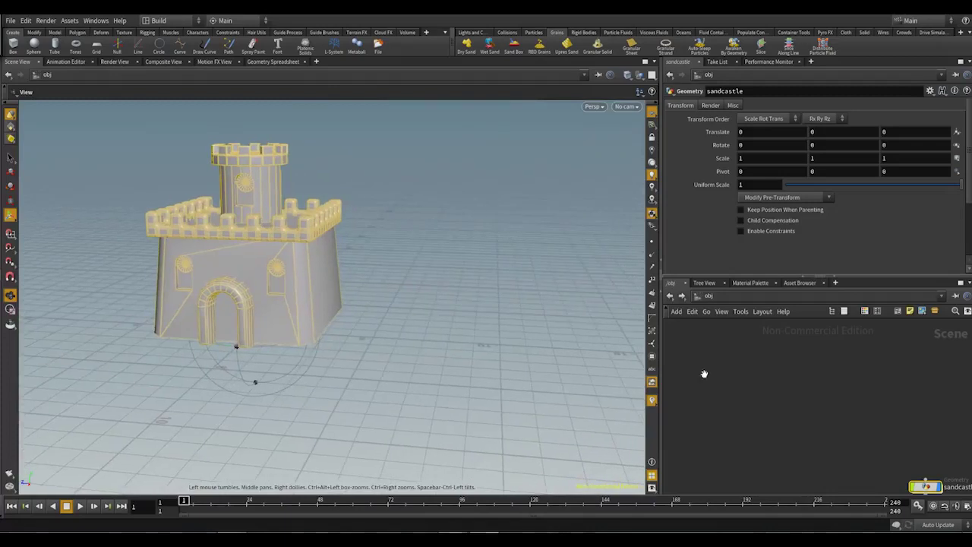
{"action": "middle_click_drag", "start_coordinate": [865, 411], "coordinate": [805, 365]}
{"action": "middle_click_drag", "start_coordinate": [427, 358], "coordinate": [429, 387], "text": "alt"}
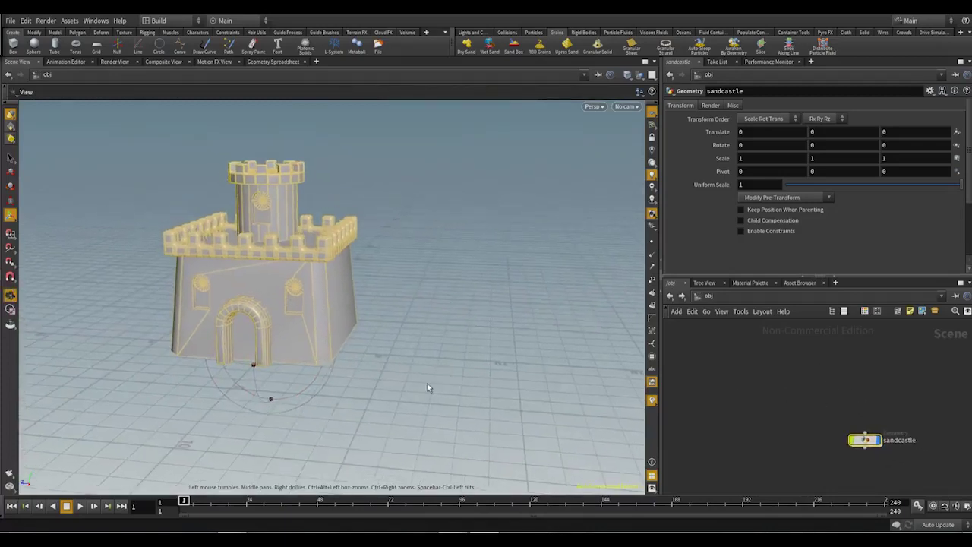
Create a sphere on the ground beside the sandcastle and scale it to 1.8 on all axes.
{"action": "left_click", "coordinate": [34, 50]}
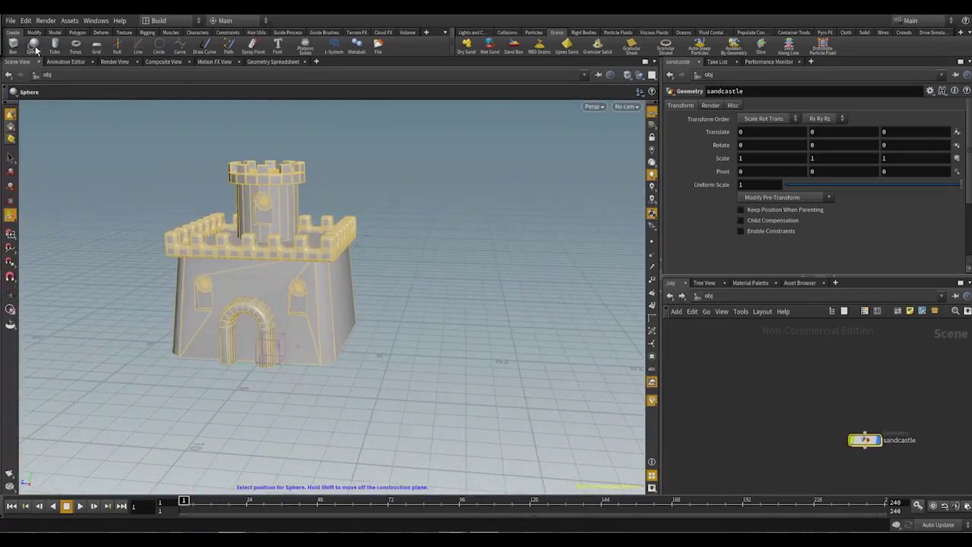
{"action": "left_click", "coordinate": [477, 335]}
{"action": "middle_click_drag", "start_coordinate": [718, 158], "coordinate": [761, 163]}
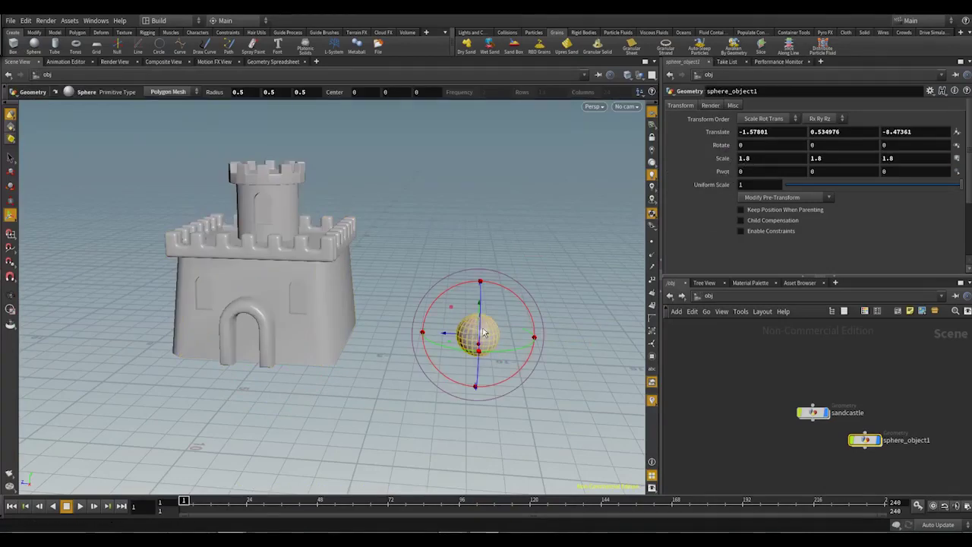
Line the sphere up with the castle and raise it slightly, to a translation of about -0.14, 0.90, -8.47.
{"action": "left_click_drag", "start_coordinate": [487, 310], "coordinate": [476, 287], "text": "alt"}
{"action": "left_click_drag", "start_coordinate": [545, 302], "coordinate": [458, 323], "text": "alt"}
{"action": "left_click_drag", "start_coordinate": [531, 318], "coordinate": [459, 317], "text": "alt"}
{"action": "left_click_drag", "start_coordinate": [333, 378], "coordinate": [291, 379]}
{"action": "left_click_drag", "start_coordinate": [380, 414], "coordinate": [518, 426], "text": "alt"}
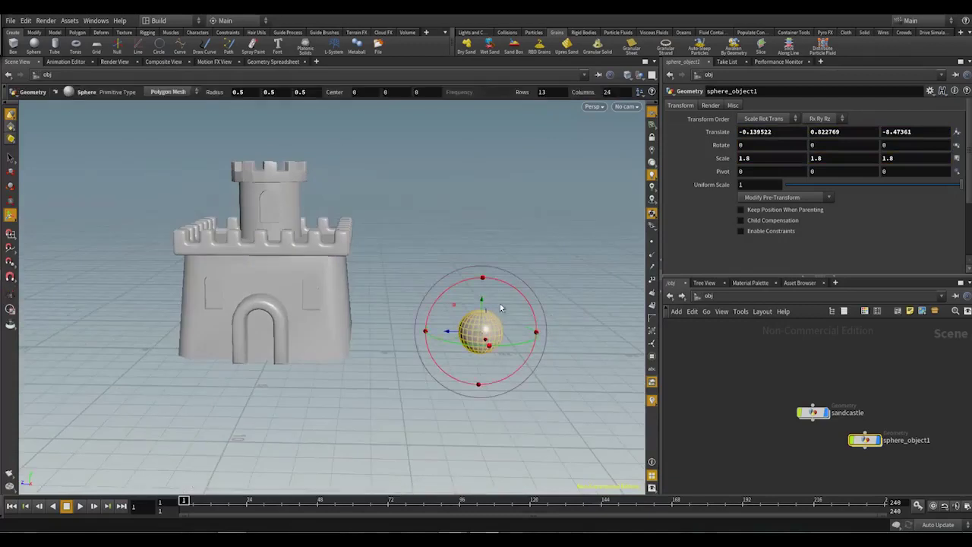
{"action": "left_click_drag", "start_coordinate": [487, 310], "coordinate": [486, 304]}
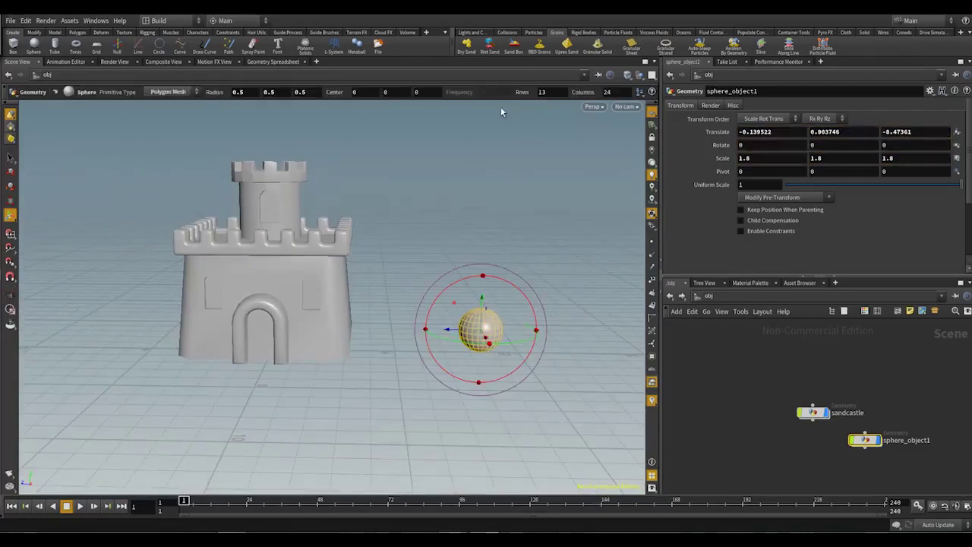
Add a collision Ground Plane beneath the sandcastle and the sphere.
{"action": "left_click", "coordinate": [506, 32]}
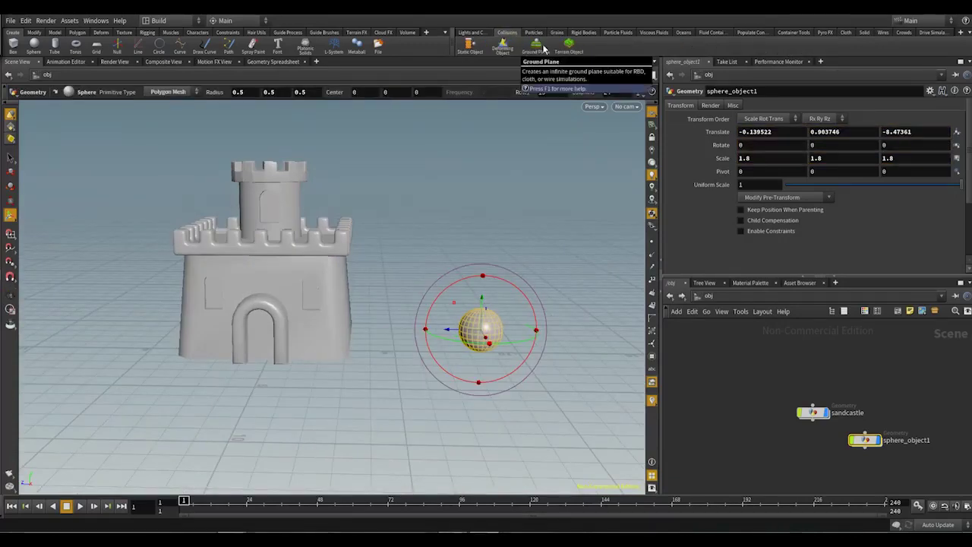
{"action": "left_click", "coordinate": [544, 48]}
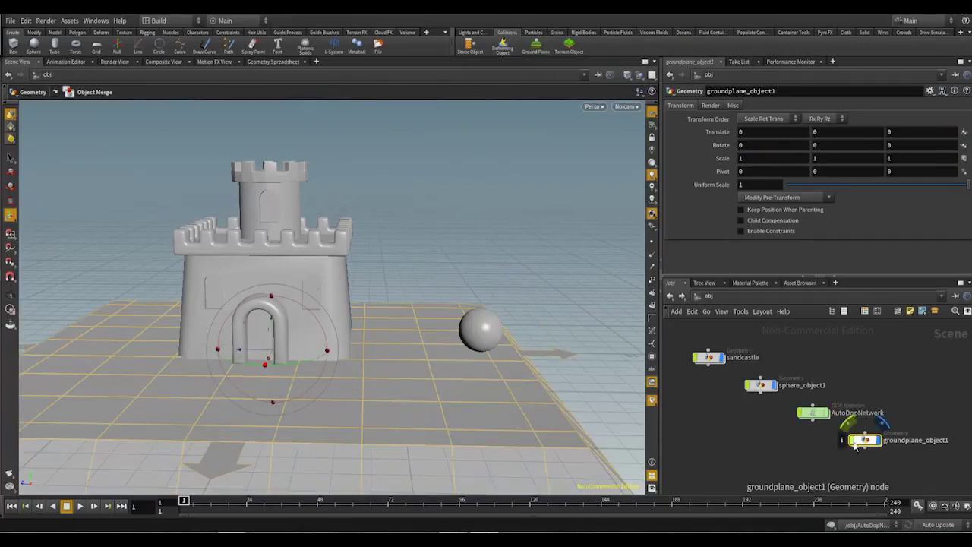
Turn the sphere into a rigid-body RBD Object and check the nodes inside sphere_object1.
{"action": "left_click", "coordinate": [481, 328]}
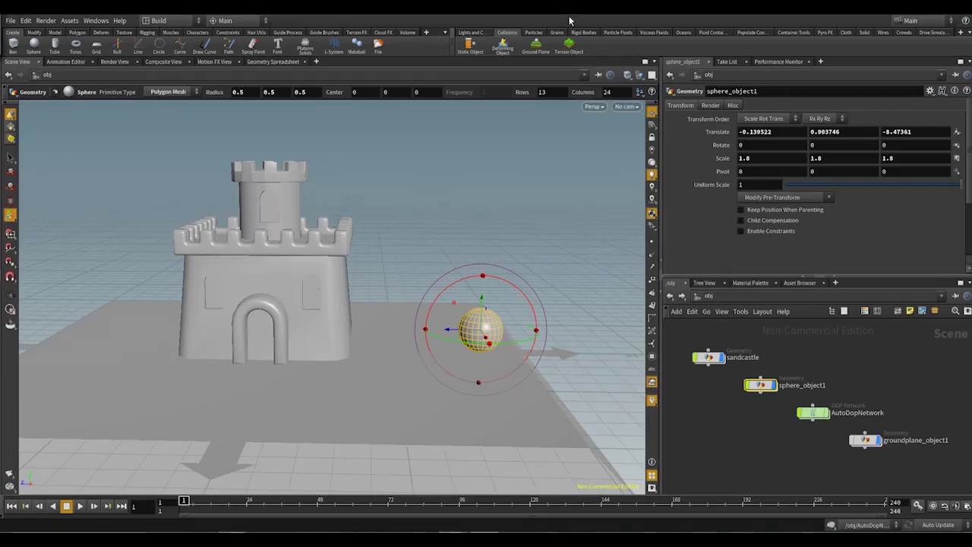
{"action": "left_click_drag", "start_coordinate": [377, 266], "coordinate": [400, 325]}
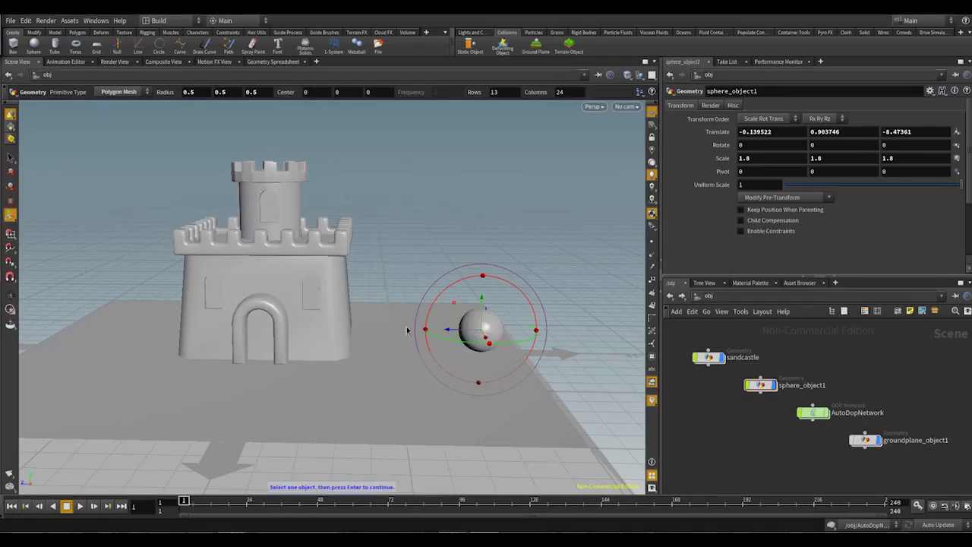
{"action": "left_click", "coordinate": [491, 332]}
{"action": "left_click", "coordinate": [584, 33]}
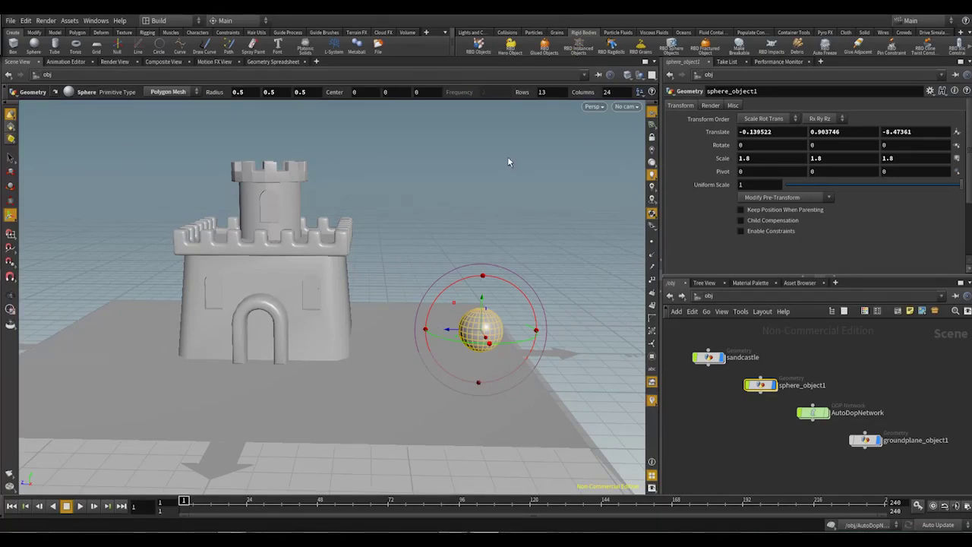
{"action": "left_click", "coordinate": [479, 45]}
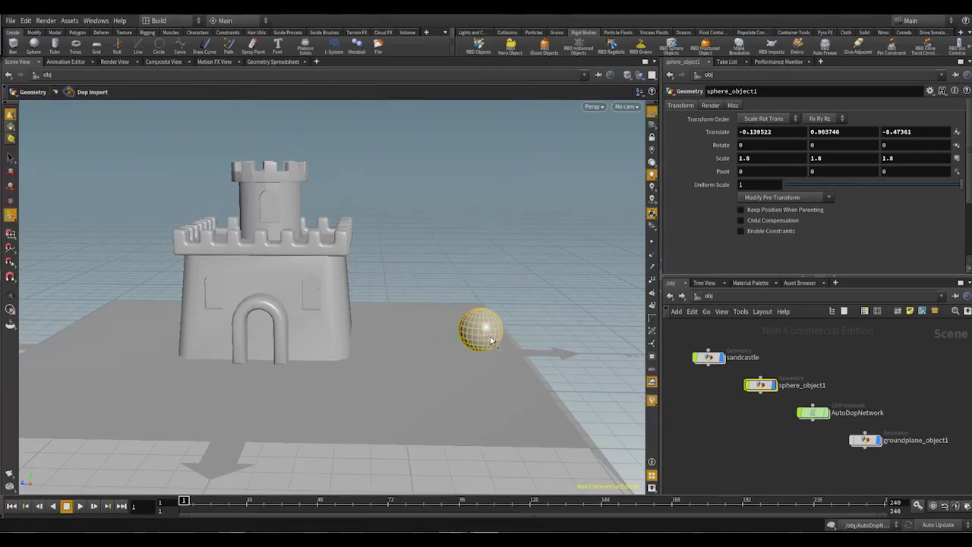
{"action": "double_click", "coordinate": [761, 385]}
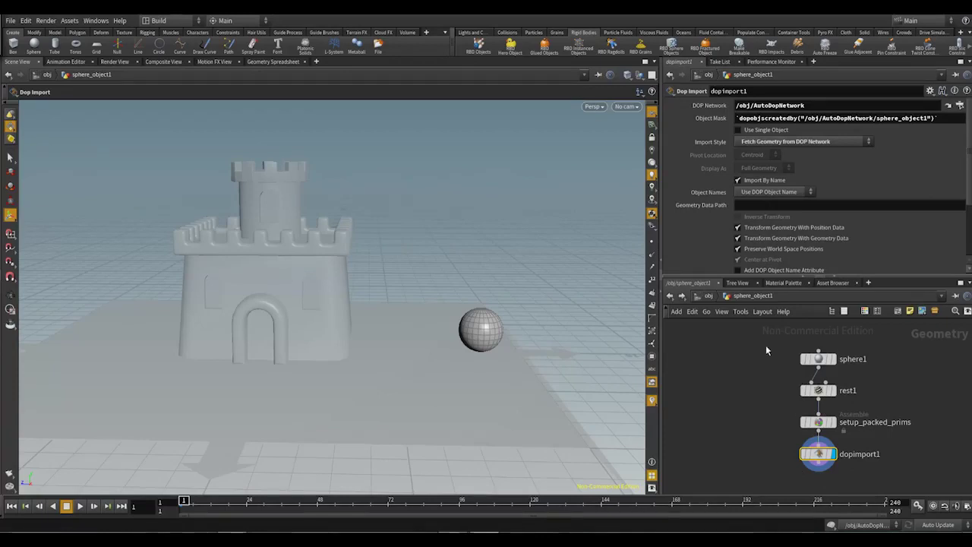
{"action": "left_click", "coordinate": [709, 296]}
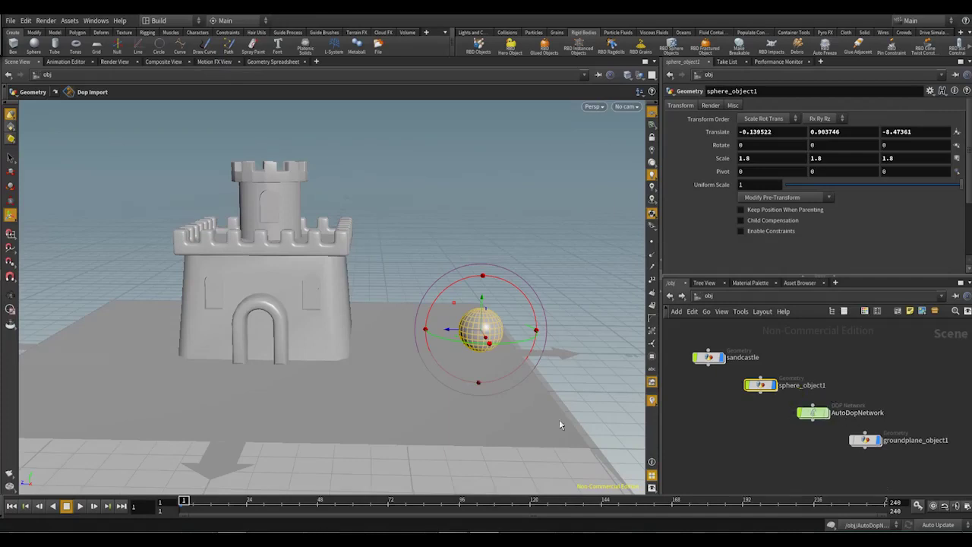
Set the Z component of sphere_object1's initial Velocity to 10 inside AutoDopNetwork.
{"action": "double_click", "coordinate": [813, 412]}
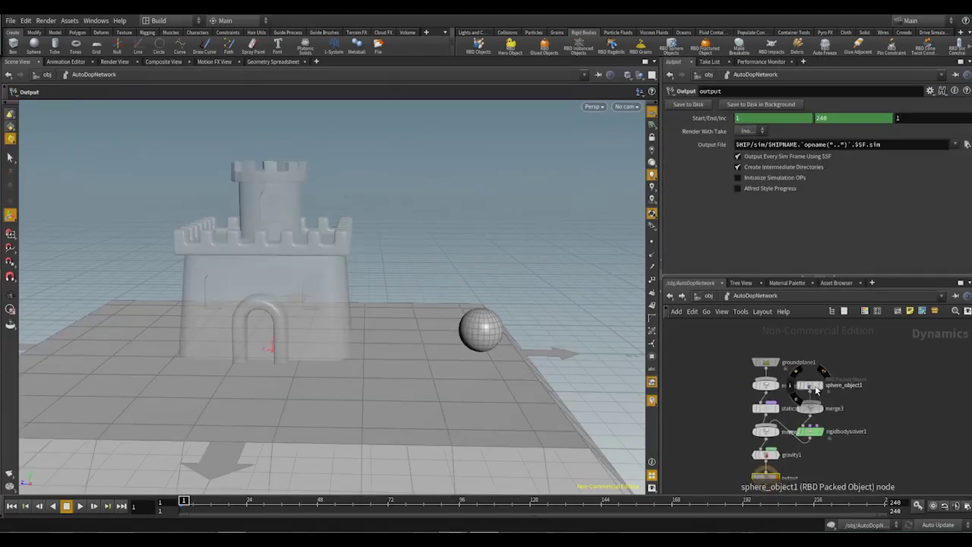
{"action": "left_click", "coordinate": [818, 390]}
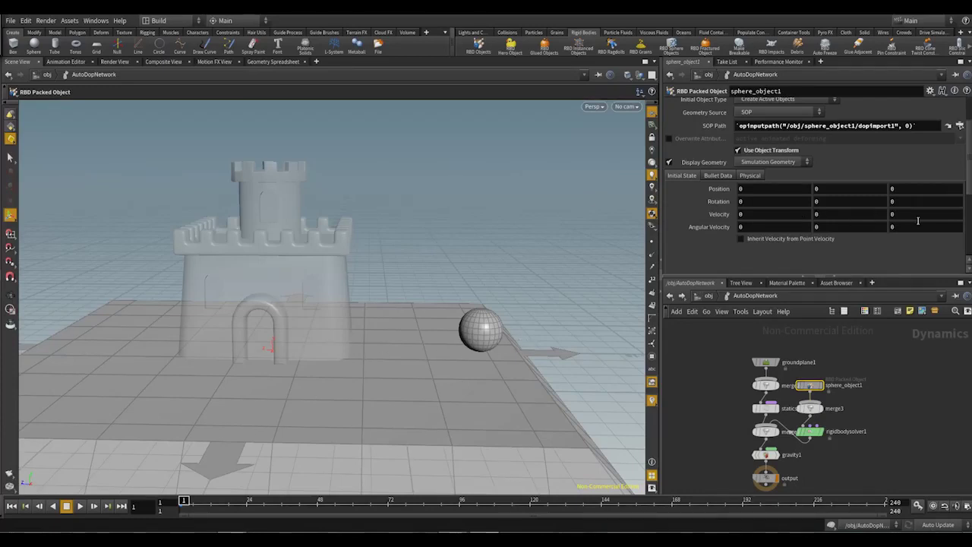
{"action": "left_click_drag", "start_coordinate": [907, 214], "coordinate": [685, 220]}
{"action": "type", "text": "10"}
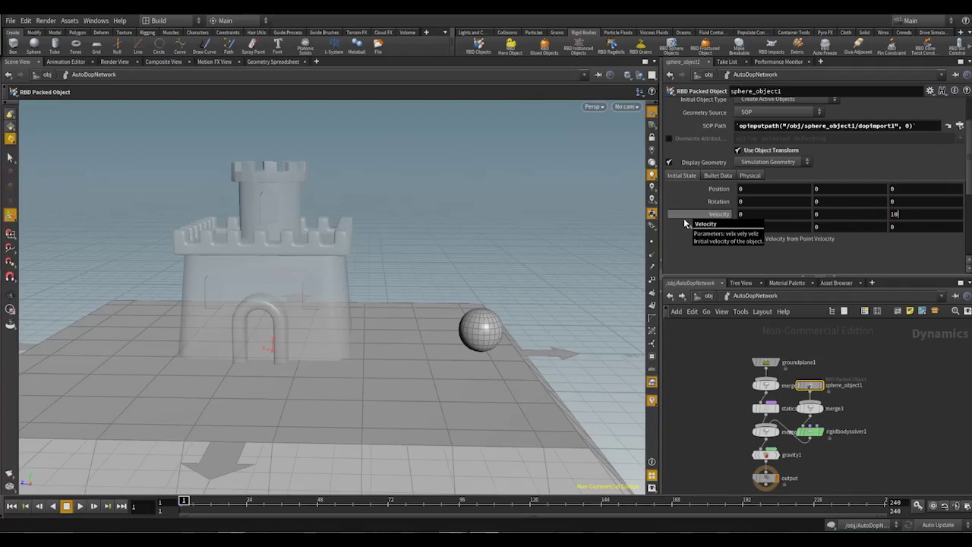
{"action": "key", "text": "Return"}
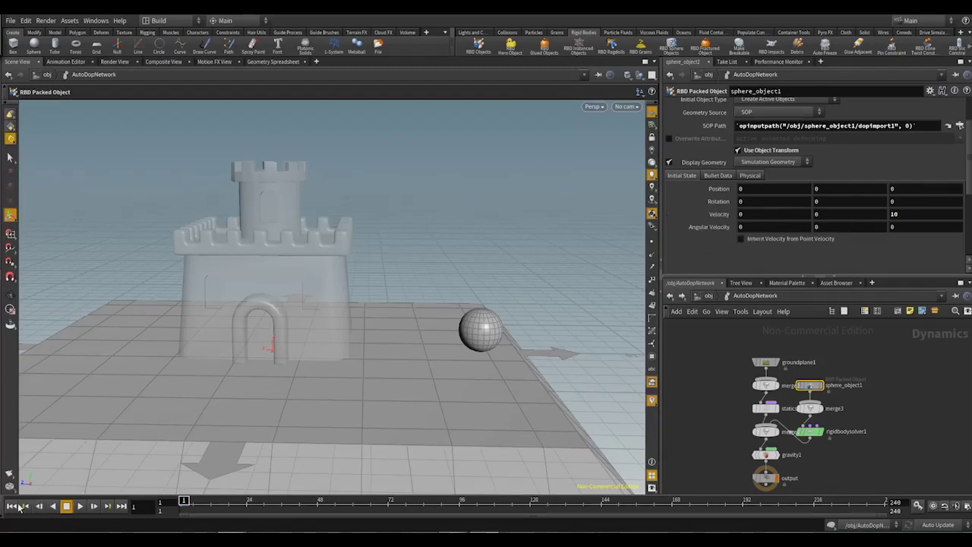
Play the sphere's rigid-body motion, stop it, rewind to frame 1 and return to the object level.
{"action": "left_click", "coordinate": [77, 507]}
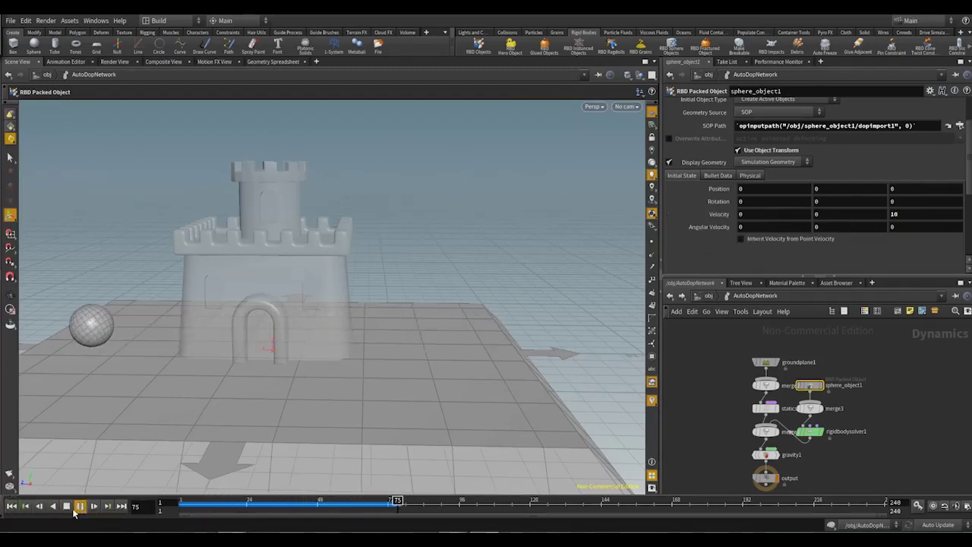
{"action": "left_click", "coordinate": [79, 506]}
{"action": "left_click", "coordinate": [11, 505]}
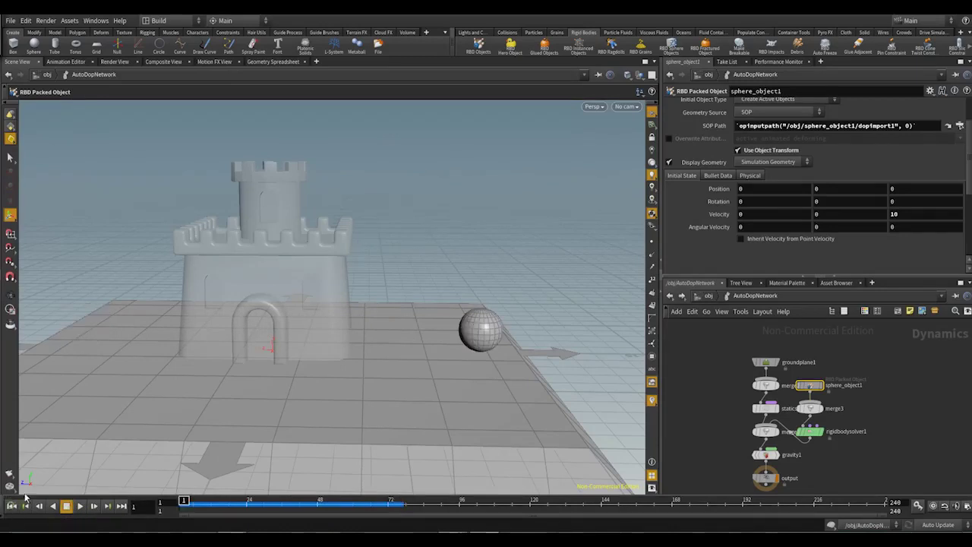
{"action": "left_click", "coordinate": [710, 296]}
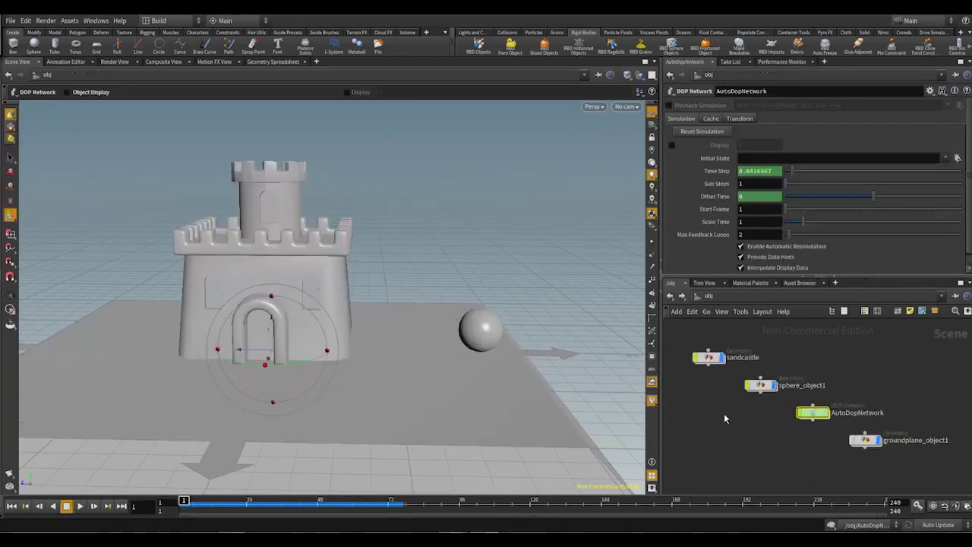
Convert the sandcastle geometry into Wet Sand grains.
{"action": "left_click", "coordinate": [713, 361]}
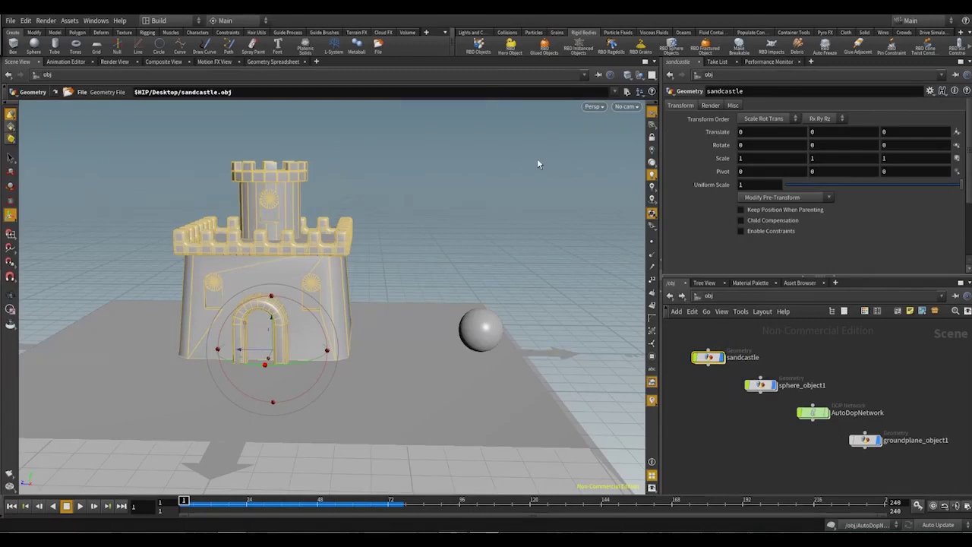
{"action": "left_click", "coordinate": [558, 33]}
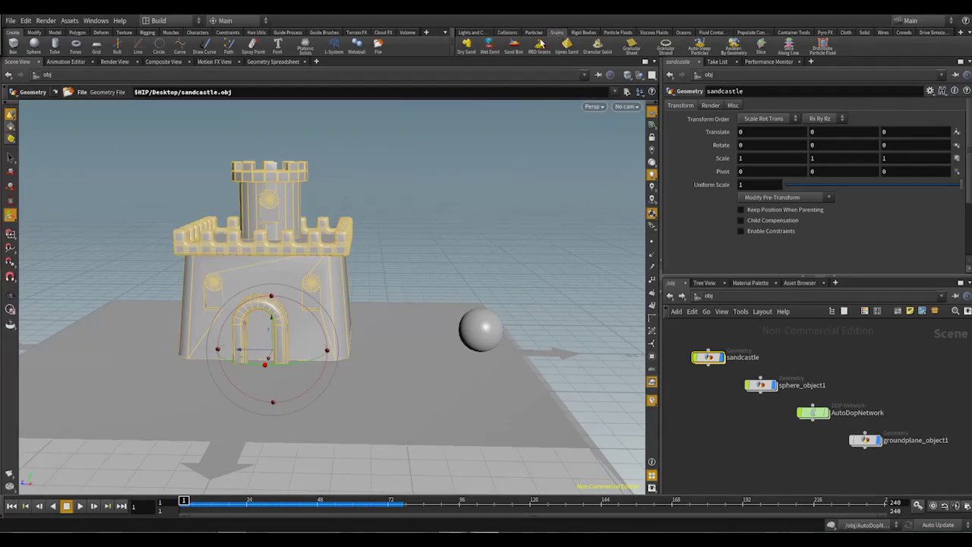
{"action": "left_click", "coordinate": [491, 47]}
{"action": "key", "text": "Return"}
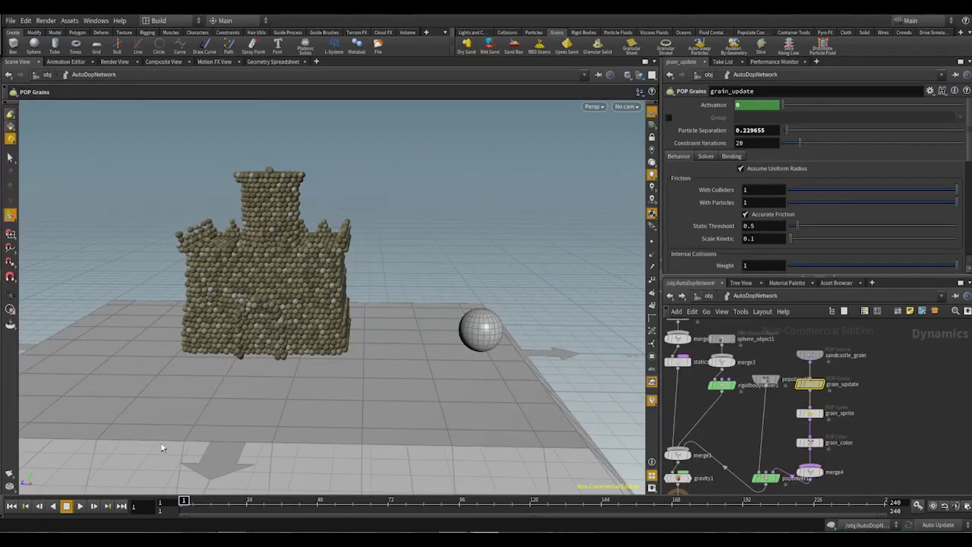
Play the simulation of the sphere approaching the sand-grain castle, stop it and rewind to frame 1.
{"action": "left_click", "coordinate": [79, 506]}
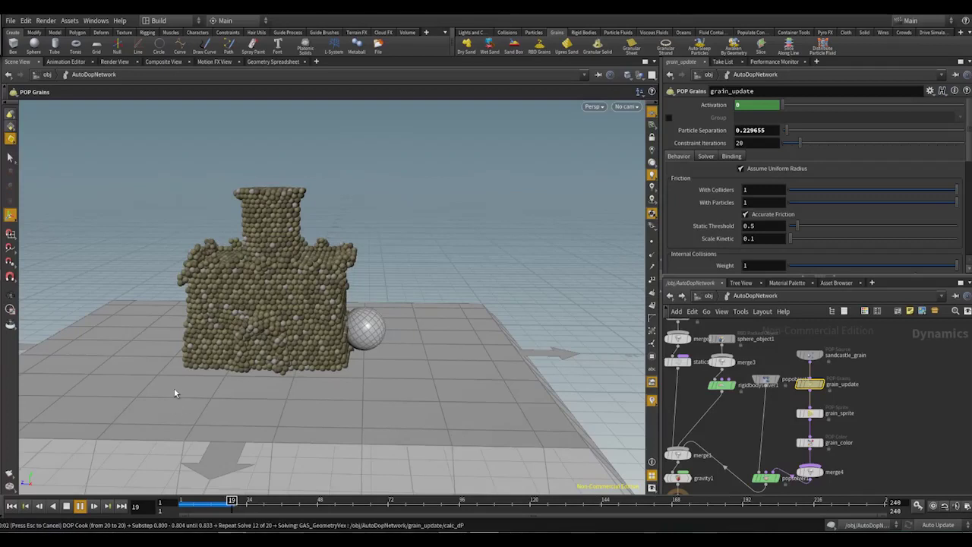
{"action": "left_click", "coordinate": [67, 507]}
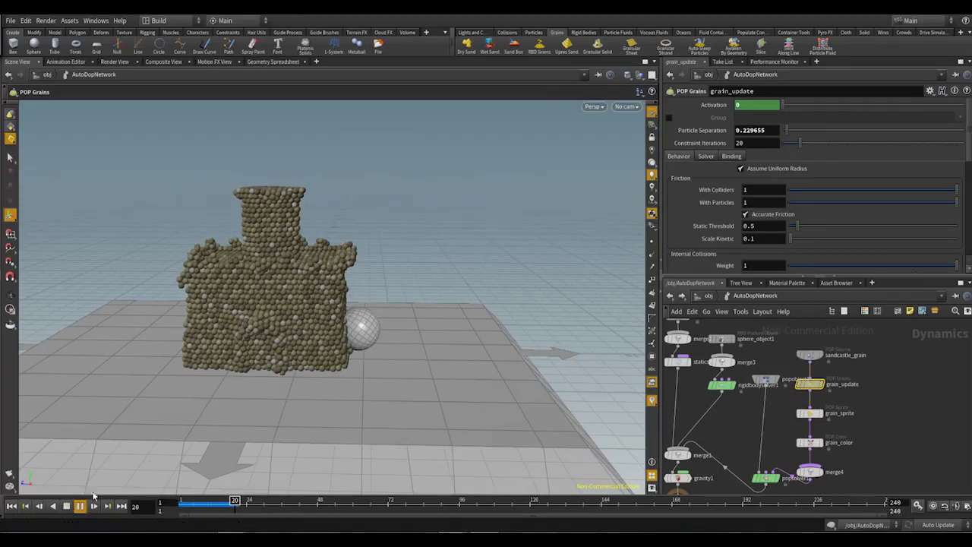
{"action": "left_click", "coordinate": [13, 507]}
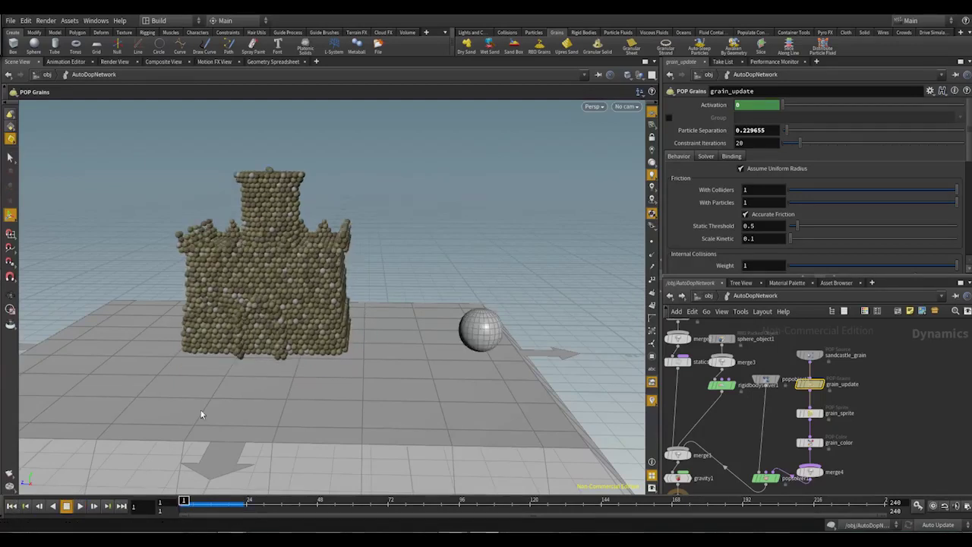
Return to the object level and lower the sandcastle along Y to about -0.56 so it sits closer to the ground plane.
{"action": "left_click", "coordinate": [699, 300]}
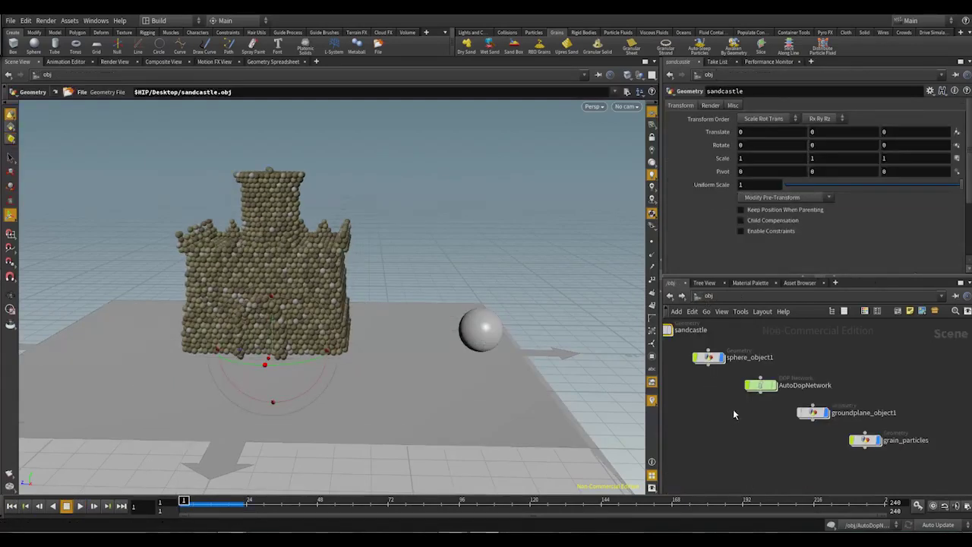
{"action": "middle_click_drag", "start_coordinate": [722, 412], "coordinate": [796, 454]}
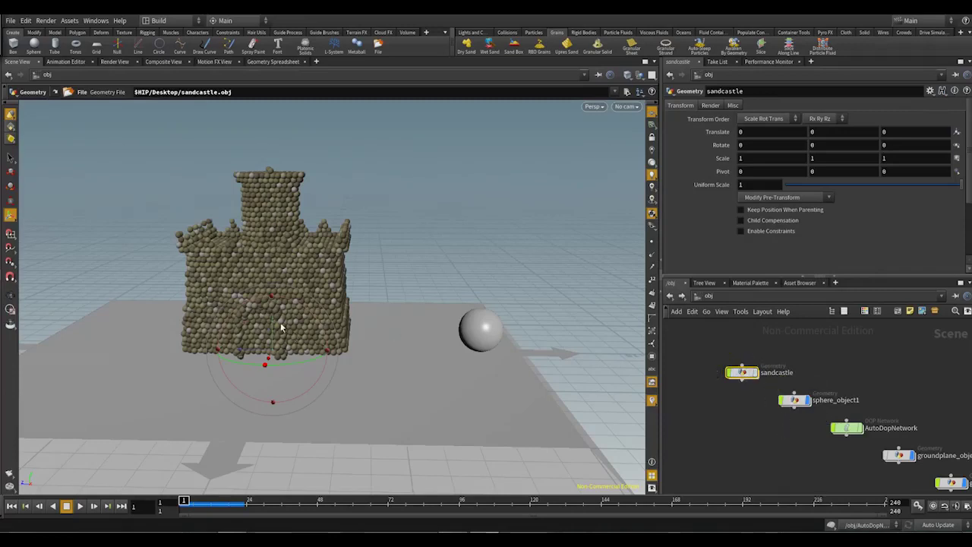
{"action": "left_click_drag", "start_coordinate": [371, 344], "coordinate": [378, 322], "text": "alt"}
{"action": "left_click_drag", "start_coordinate": [275, 319], "coordinate": [272, 333]}
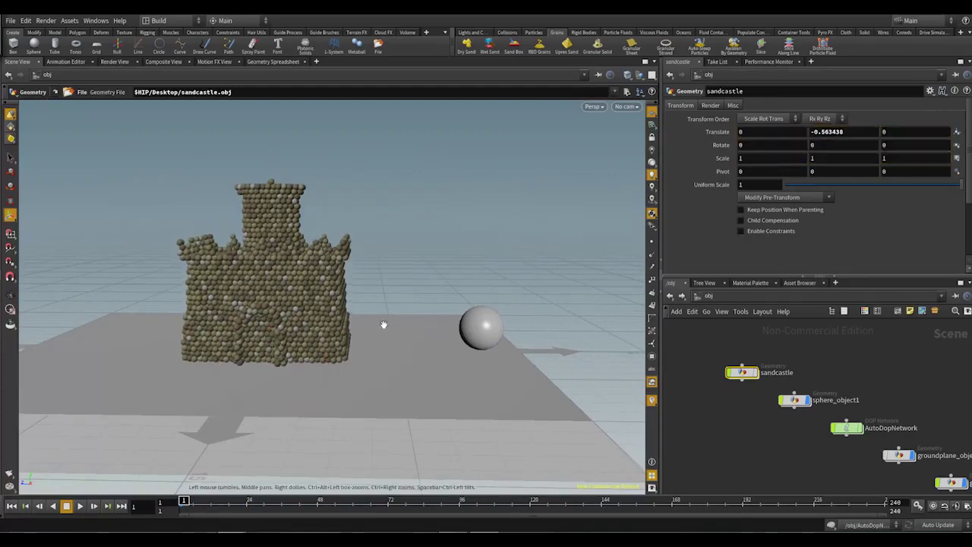
{"action": "left_click_drag", "start_coordinate": [384, 324], "coordinate": [393, 299], "text": "alt"}
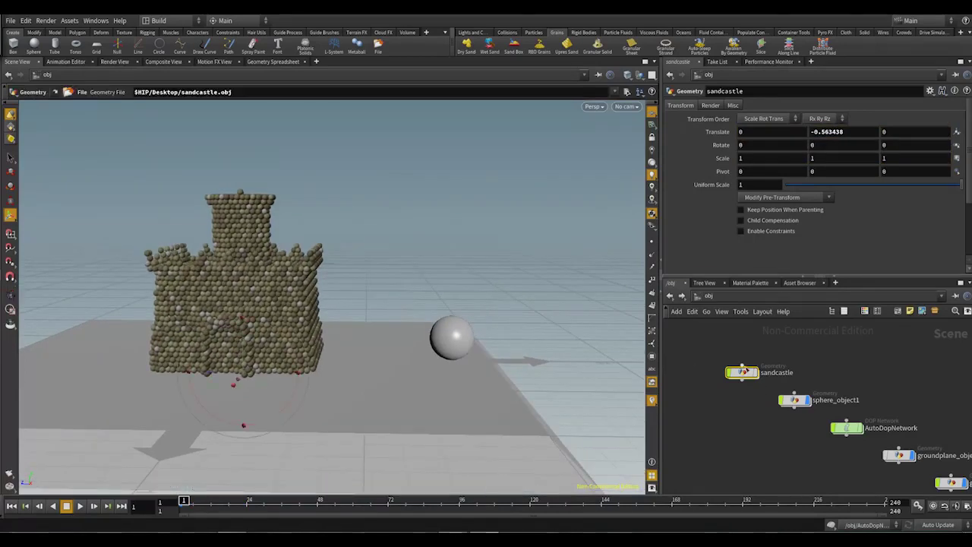
Turn on Enable Auto Sleep and Start Asleep in the Sleeping settings of popsolver1 inside AutoDopNetwork.
{"action": "left_click", "coordinate": [852, 434]}
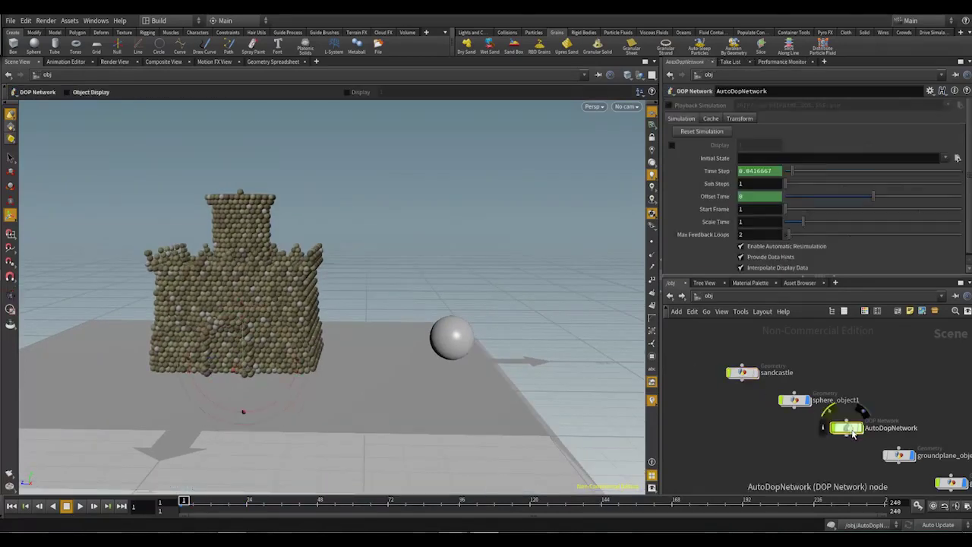
{"action": "key", "text": "Return"}
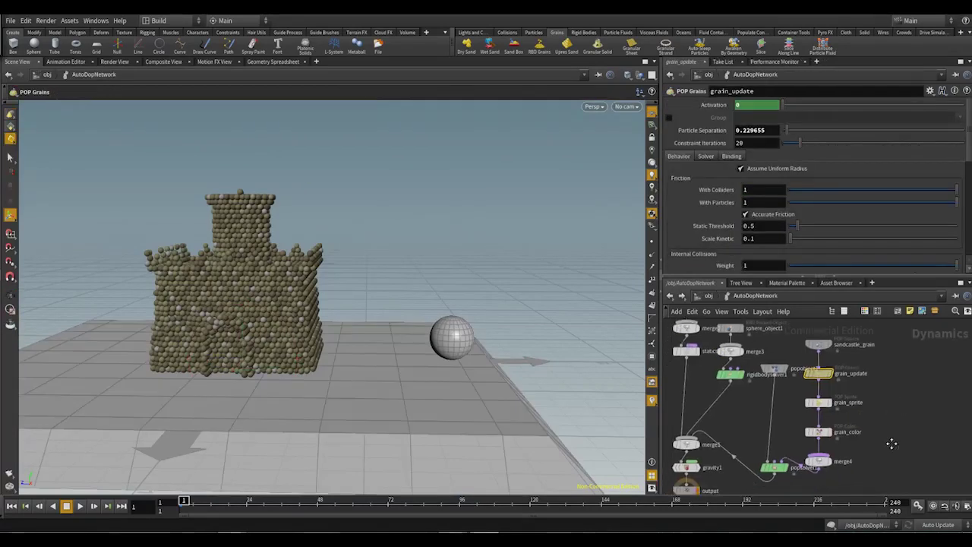
{"action": "left_click", "coordinate": [780, 470]}
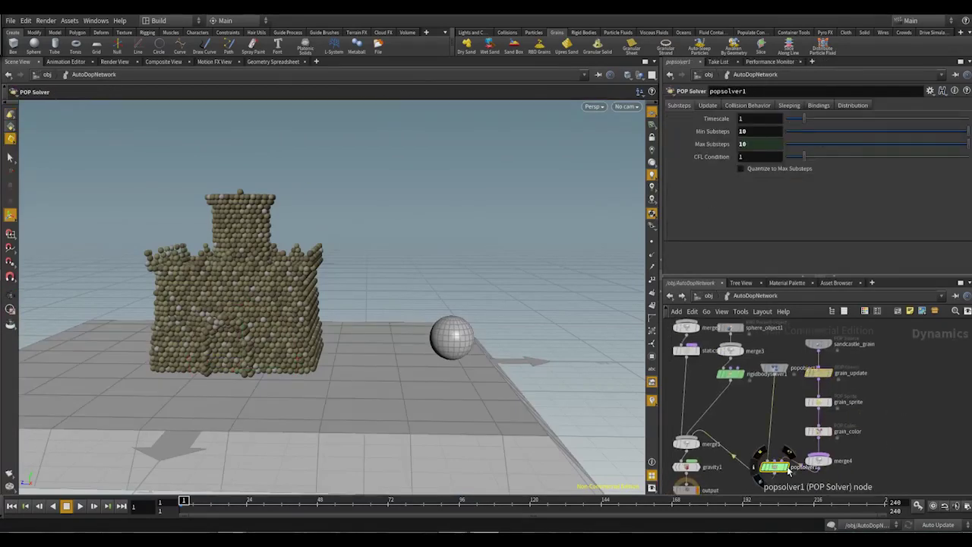
{"action": "left_click", "coordinate": [790, 105]}
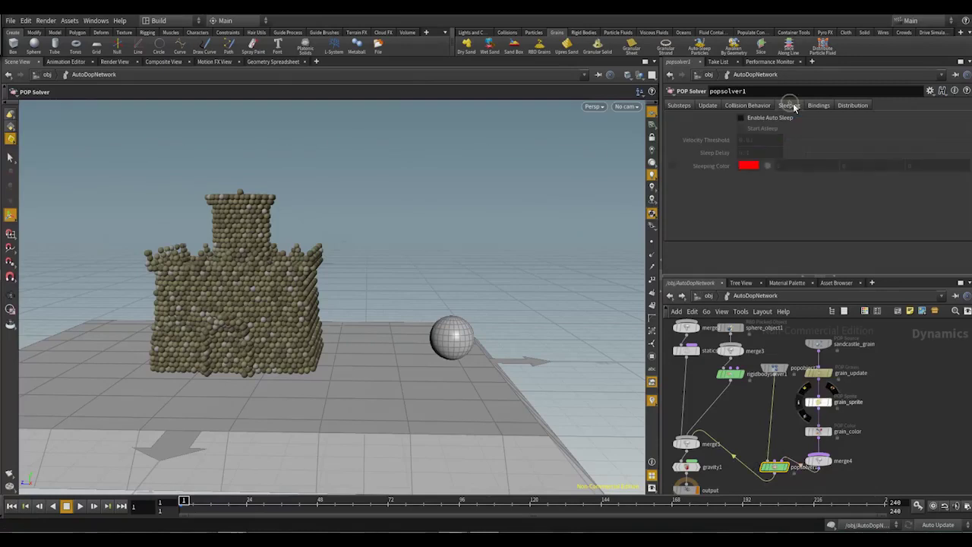
{"action": "left_click", "coordinate": [742, 118]}
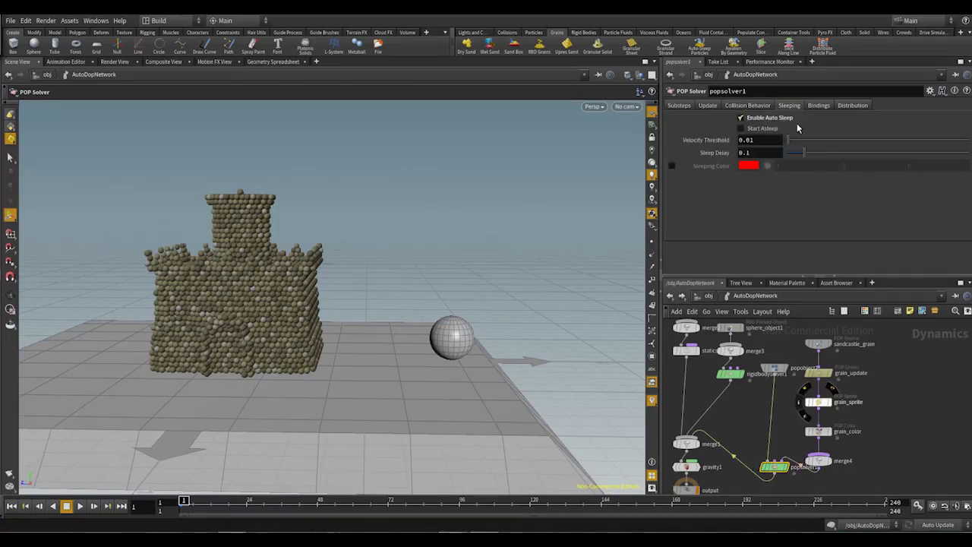
{"action": "left_click", "coordinate": [747, 130]}
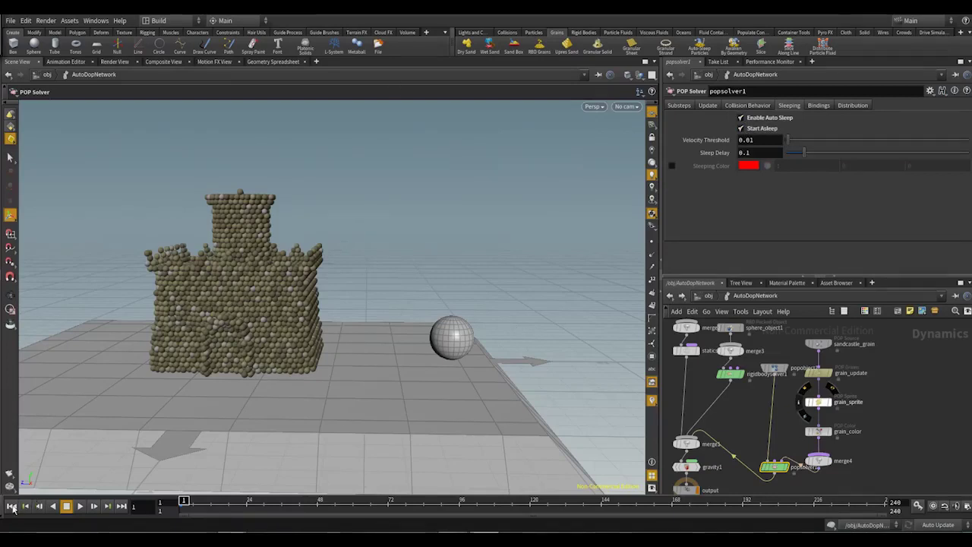
Play the simulation with the sleeping grains past the sphere's contact with the castle, stop it and rewind to frame 1.
{"action": "left_click", "coordinate": [79, 506]}
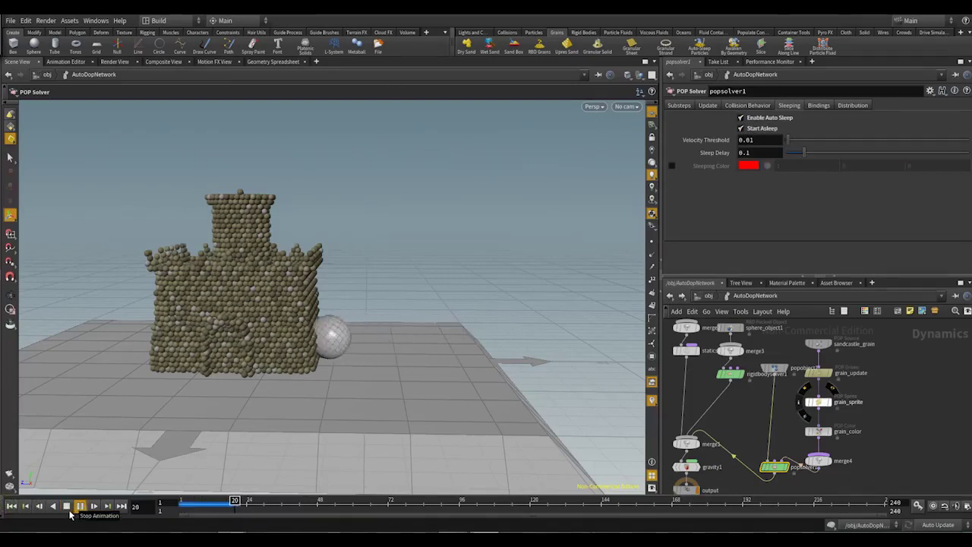
{"action": "left_click", "coordinate": [68, 509]}
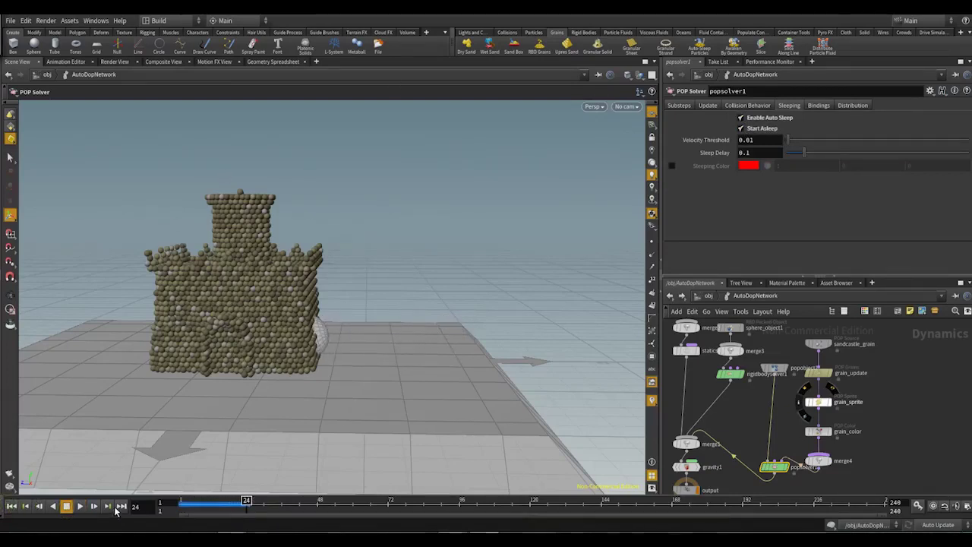
{"action": "left_click", "coordinate": [80, 506]}
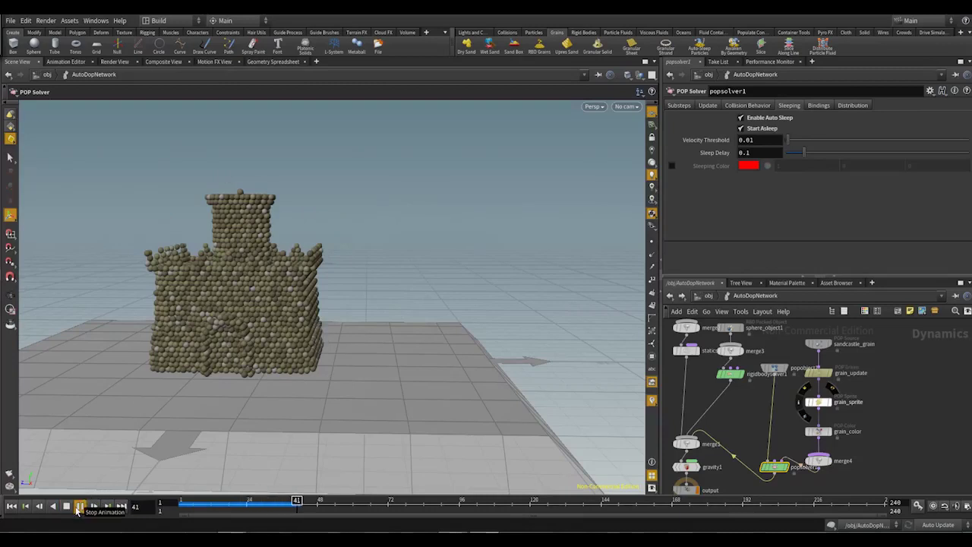
{"action": "left_click", "coordinate": [79, 508]}
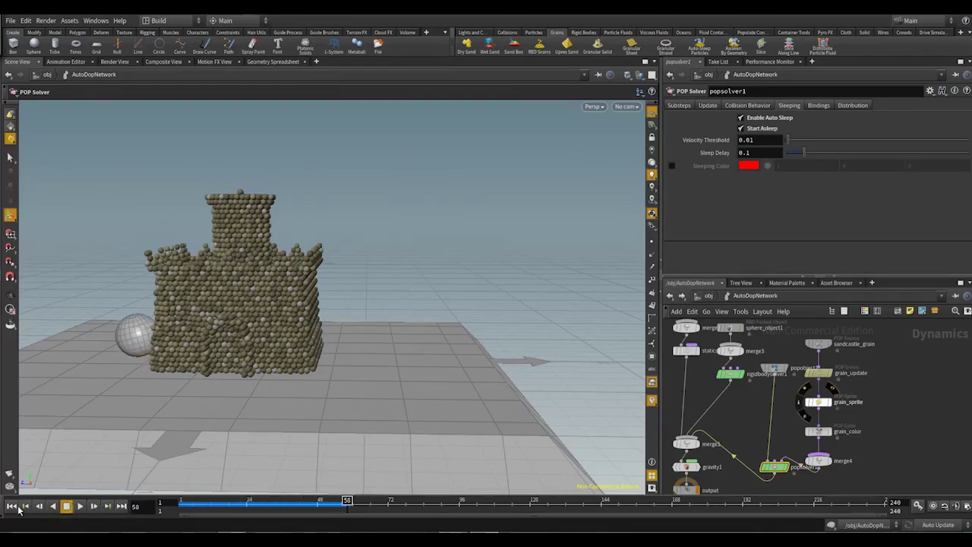
{"action": "left_click", "coordinate": [15, 507]}
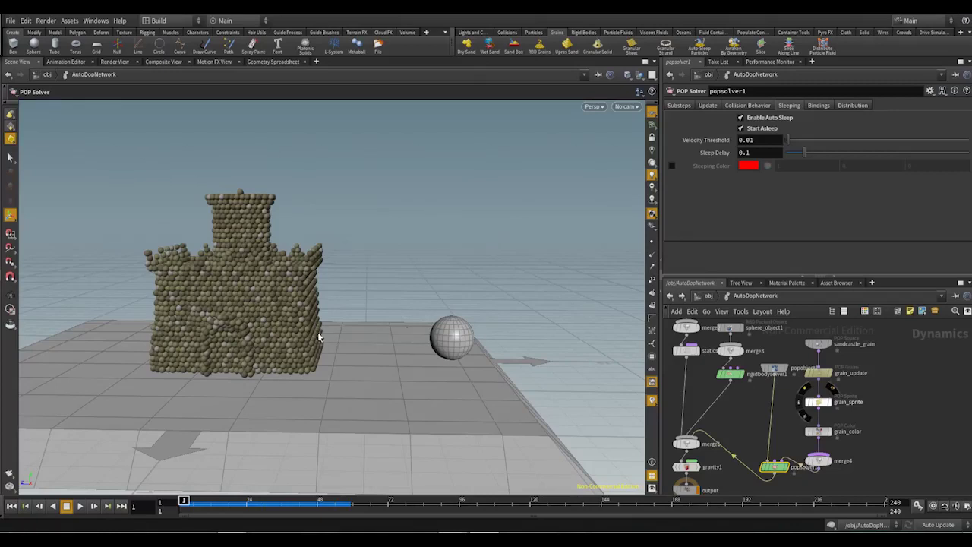
Apply Awaken By Geometry with the sphere as the object that wakes the sleeping sand grains.
{"action": "left_click", "coordinate": [740, 51]}
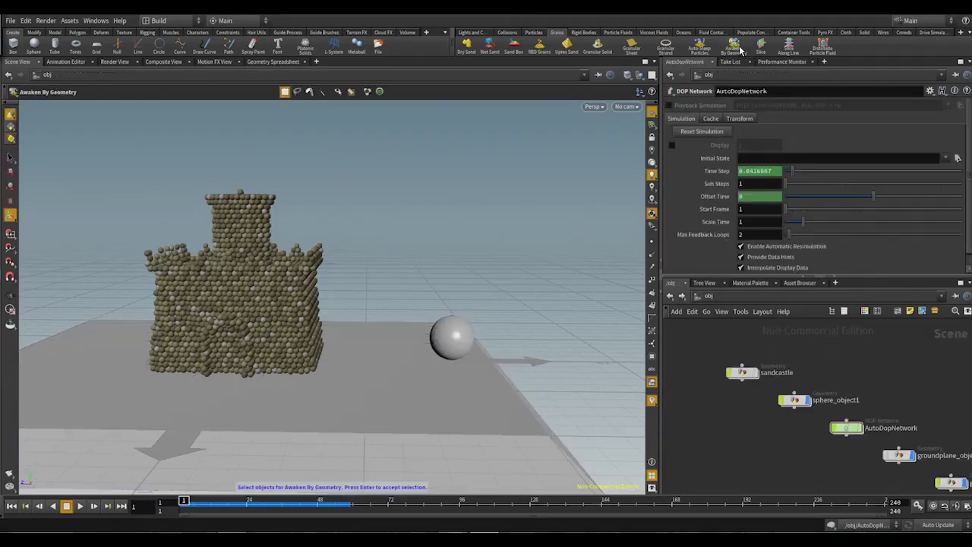
{"action": "left_click", "coordinate": [464, 345]}
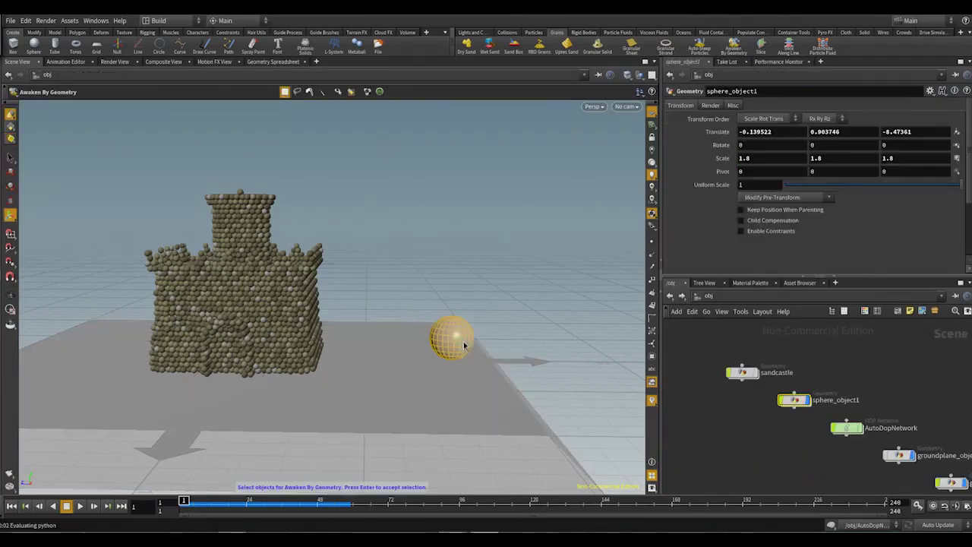
{"action": "key", "text": "Return"}
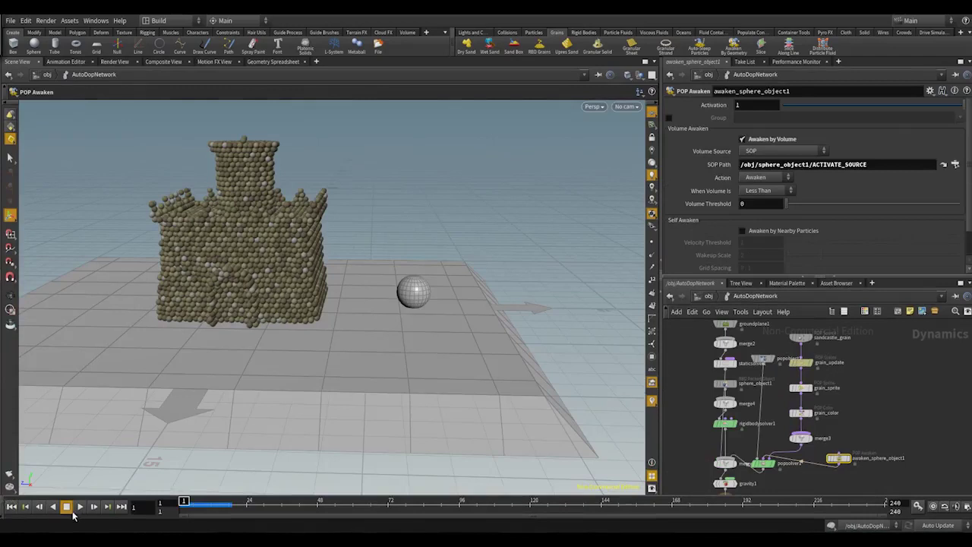
Play the simulation to check how the sphere awakens the castle's grains, stop it and rewind to frame 1.
{"action": "left_click", "coordinate": [79, 506]}
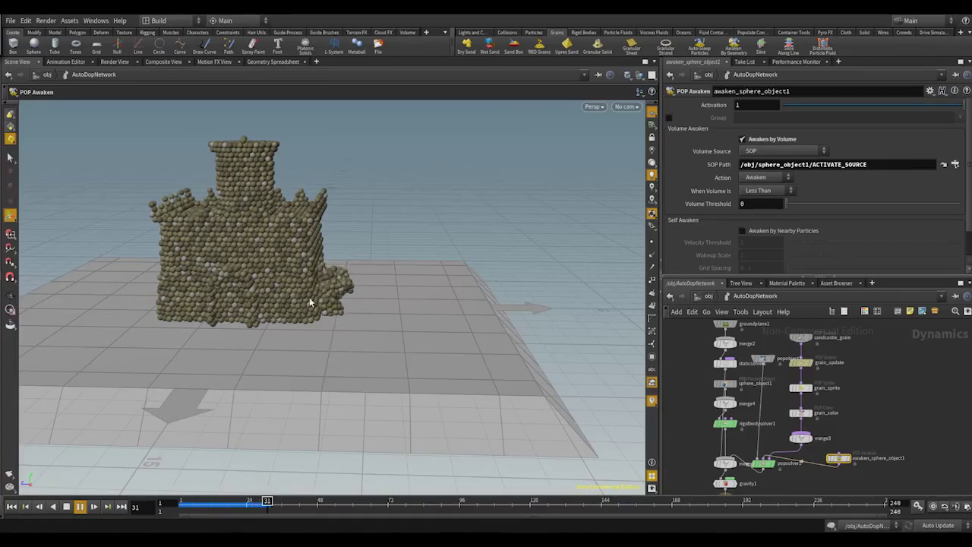
{"action": "left_click", "coordinate": [67, 507]}
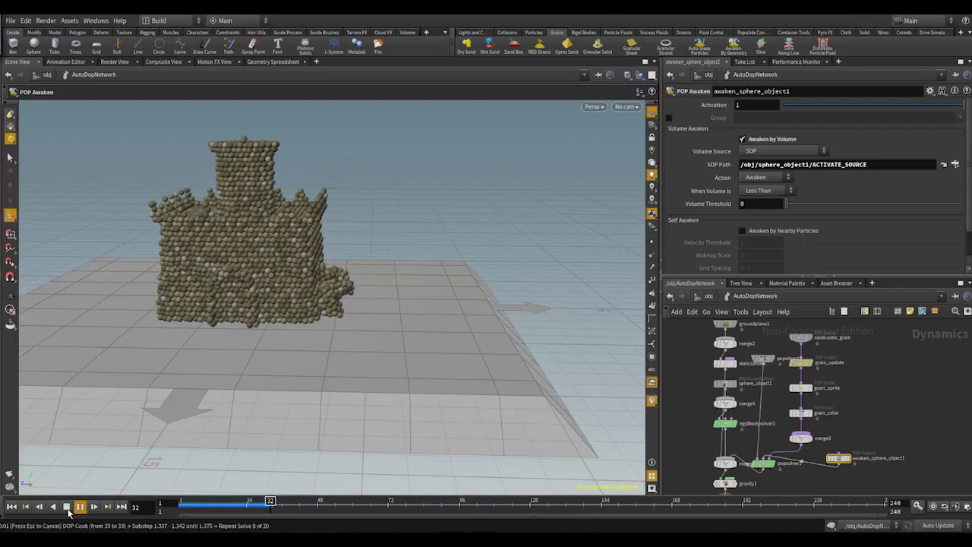
{"action": "left_click", "coordinate": [12, 508]}
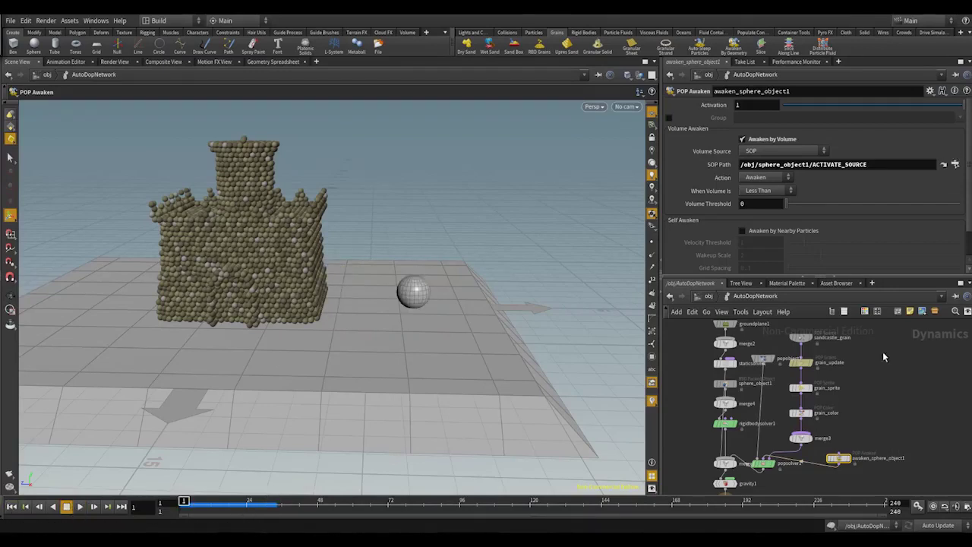
Enable Awaken by Nearby Particles on awaken_sphere_object1, with Velocity Threshold 2 and Wakeup Scale 3.
{"action": "scroll", "coordinate": [842, 180], "scroll_direction": "down", "scroll_amount": 2}
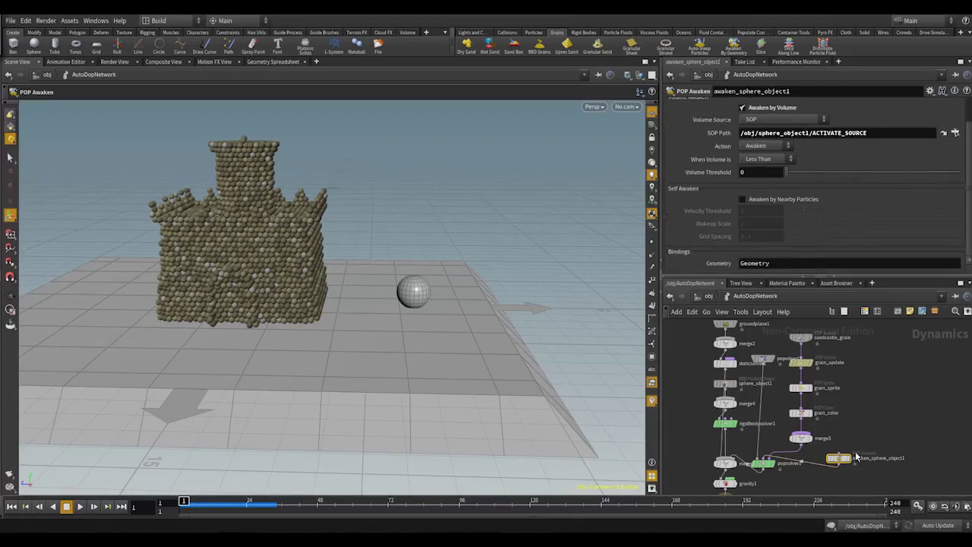
{"action": "scroll", "coordinate": [824, 243], "scroll_direction": "up", "scroll_amount": 1}
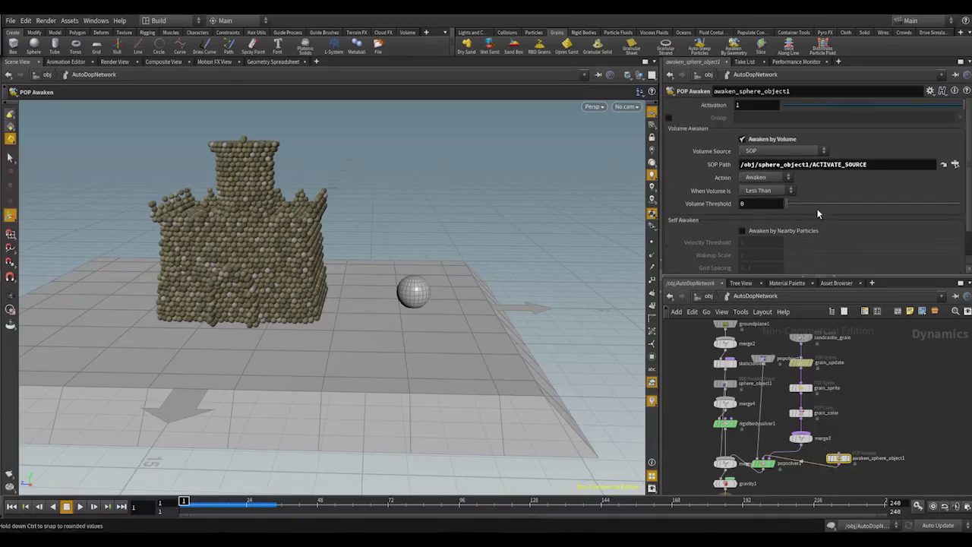
{"action": "scroll", "coordinate": [813, 236], "scroll_direction": "down", "scroll_amount": 1}
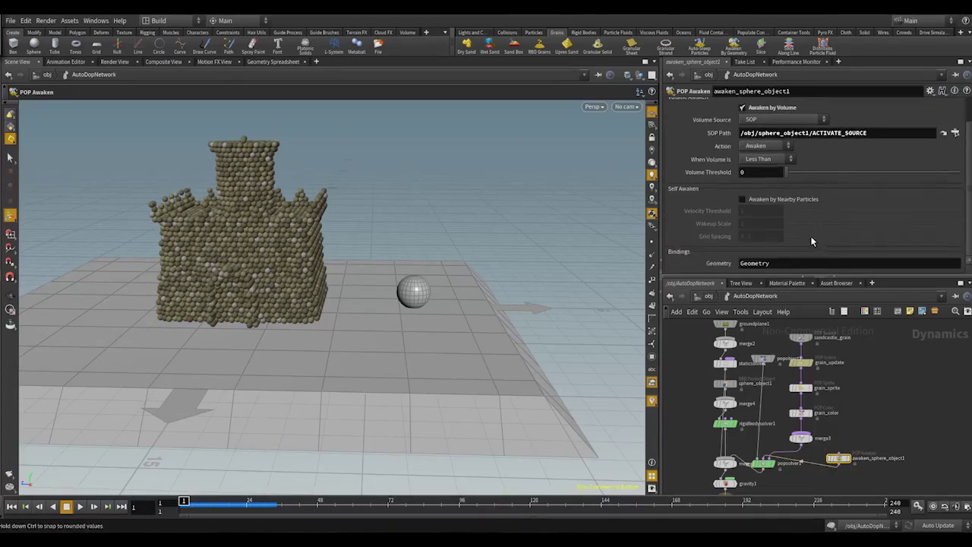
{"action": "left_click", "coordinate": [747, 202]}
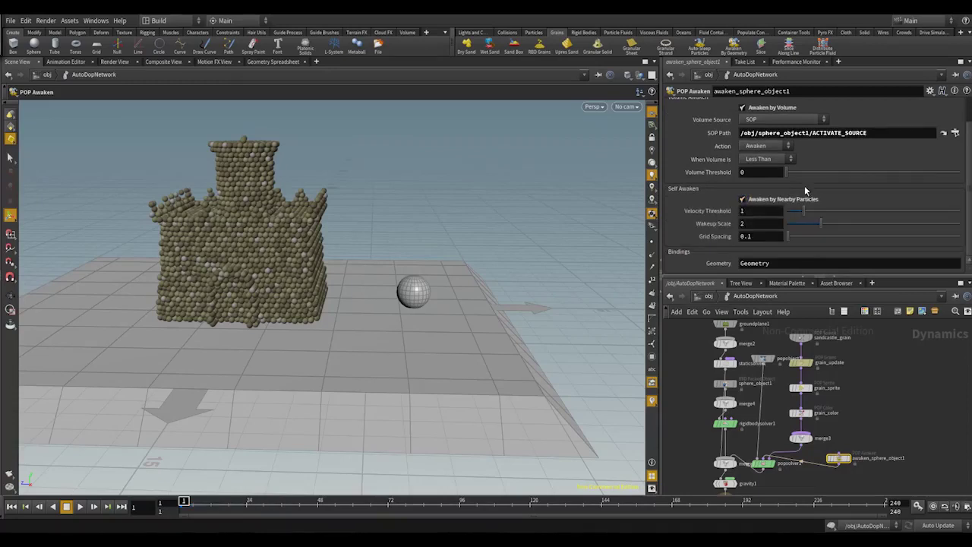
{"action": "left_click_drag", "start_coordinate": [804, 211], "coordinate": [512, 213]}
{"action": "type", "text": "2"}
{"action": "key", "text": "Tab"}
{"action": "type", "text": "3"}
{"action": "key", "text": "Return"}
Play the simulation with grains waking their neighbours, stop it, rewind to frame 1 and return to the object level.
{"action": "left_click", "coordinate": [79, 507]}
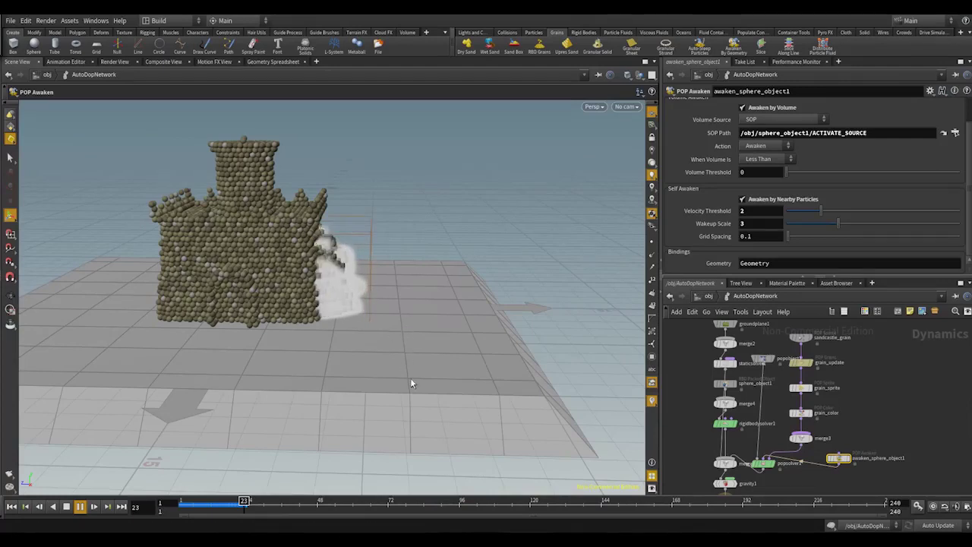
{"action": "left_click", "coordinate": [69, 507]}
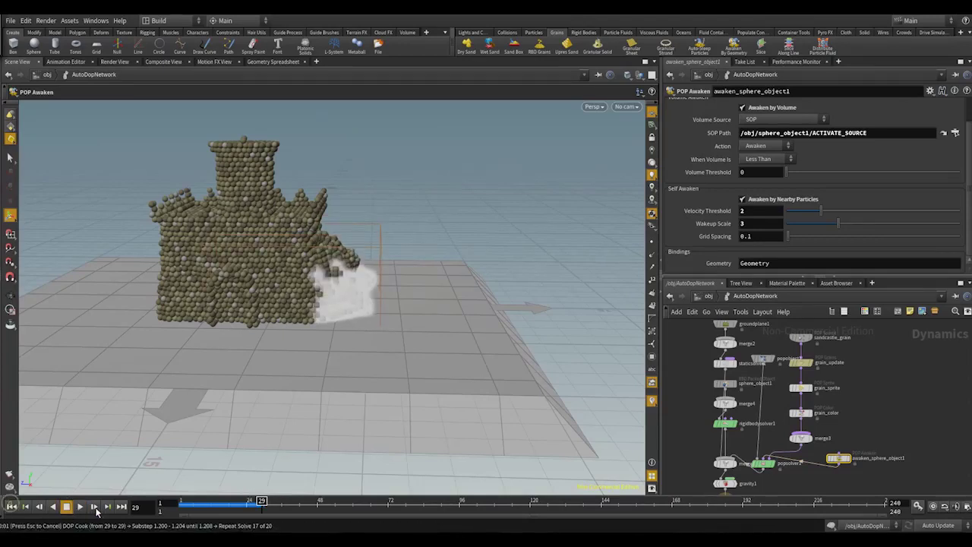
{"action": "left_click", "coordinate": [12, 506]}
{"action": "left_click", "coordinate": [66, 507]}
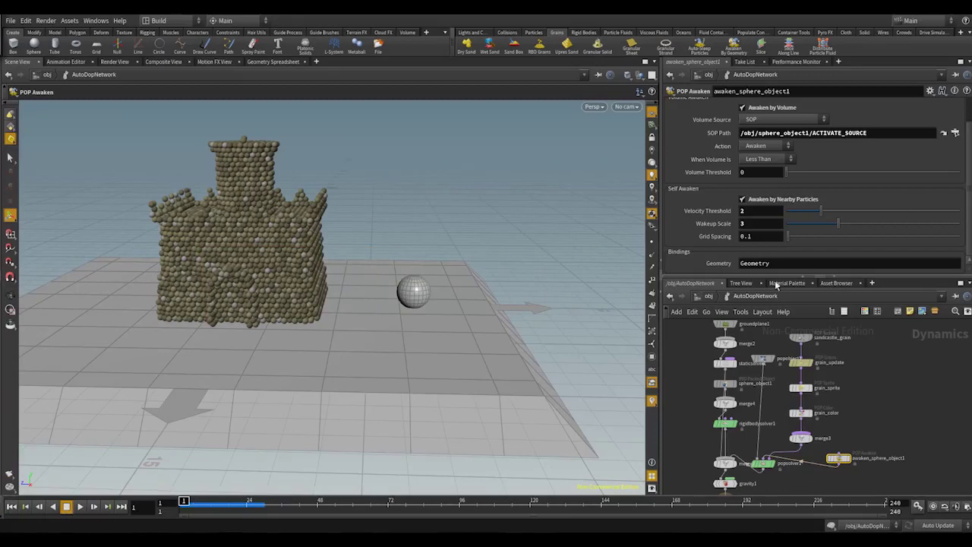
{"action": "left_click", "coordinate": [709, 296]}
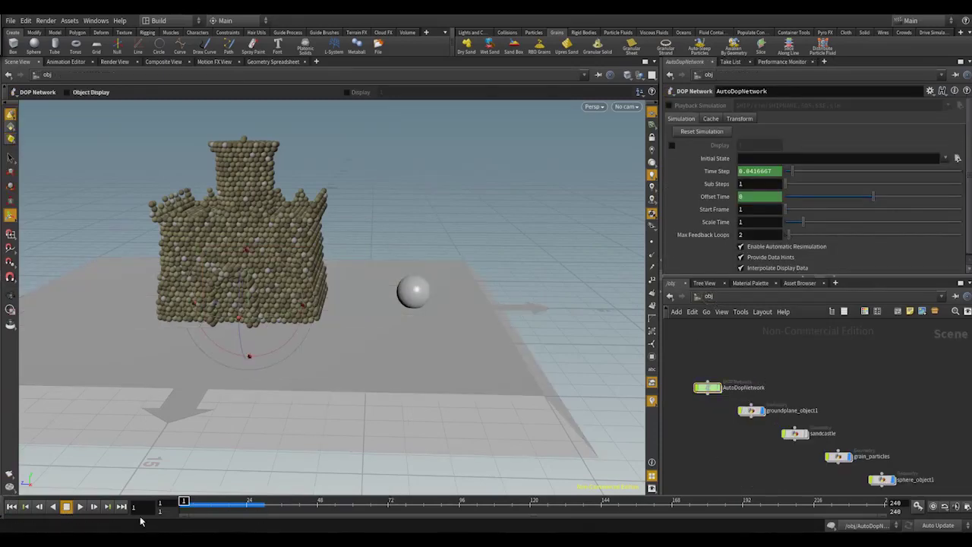
Play the awakened grain simulation, stop it, rewind to frame 1 and scrub to frame 23 to inspect the impact.
{"action": "left_click", "coordinate": [81, 508]}
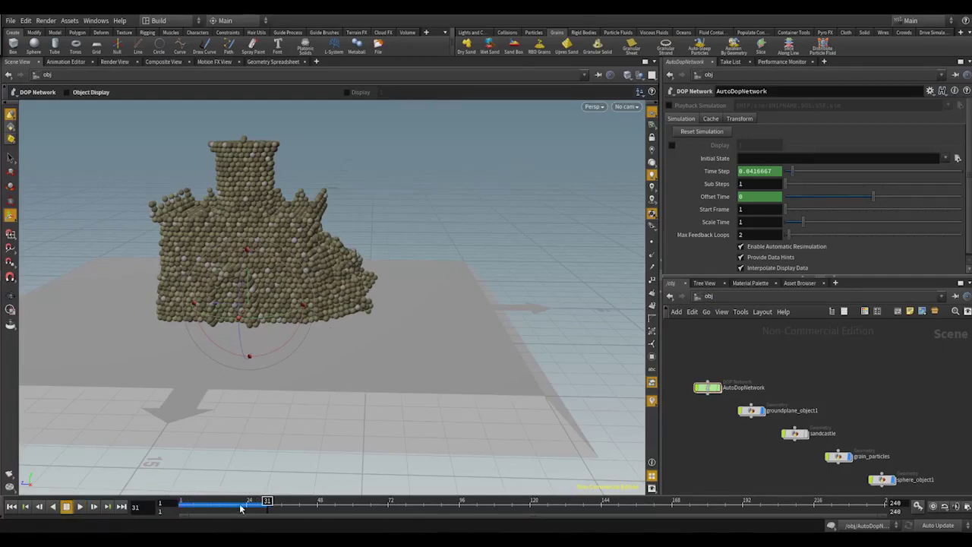
{"action": "left_click", "coordinate": [67, 508]}
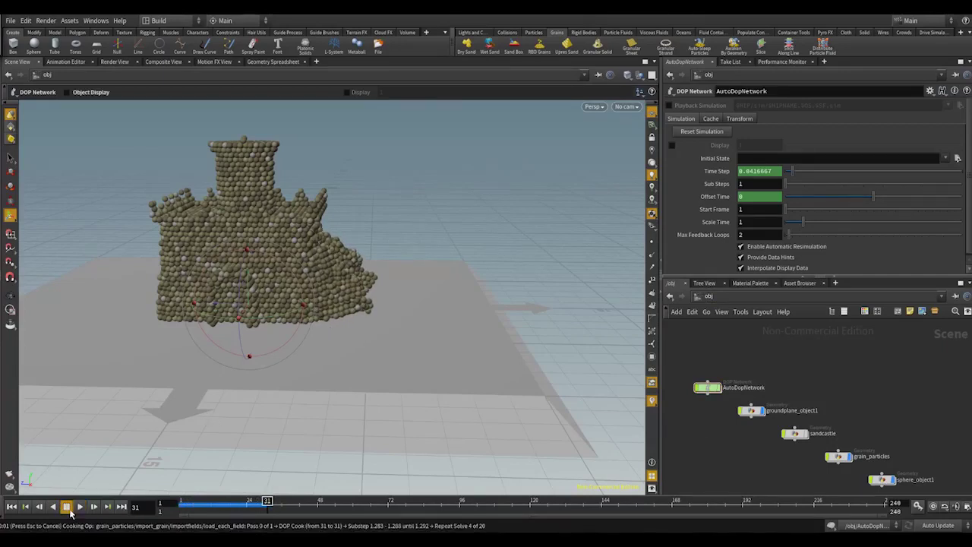
{"action": "left_click", "coordinate": [12, 507]}
{"action": "left_click_drag", "start_coordinate": [203, 505], "coordinate": [256, 525]}
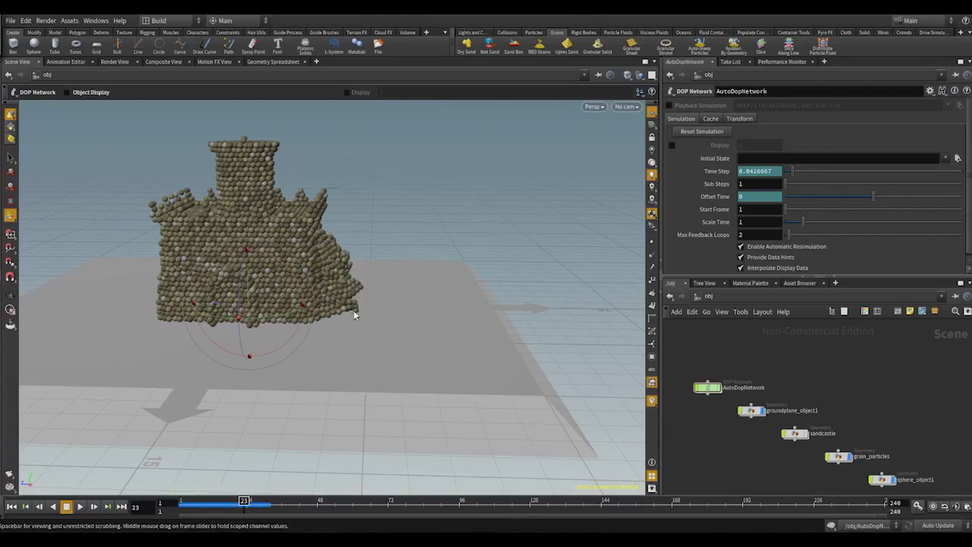
Inside AutoDopNetwork, set the friction Static Threshold and Scale Kinetic of grain_update both to 10.
{"action": "double_click", "coordinate": [708, 387]}
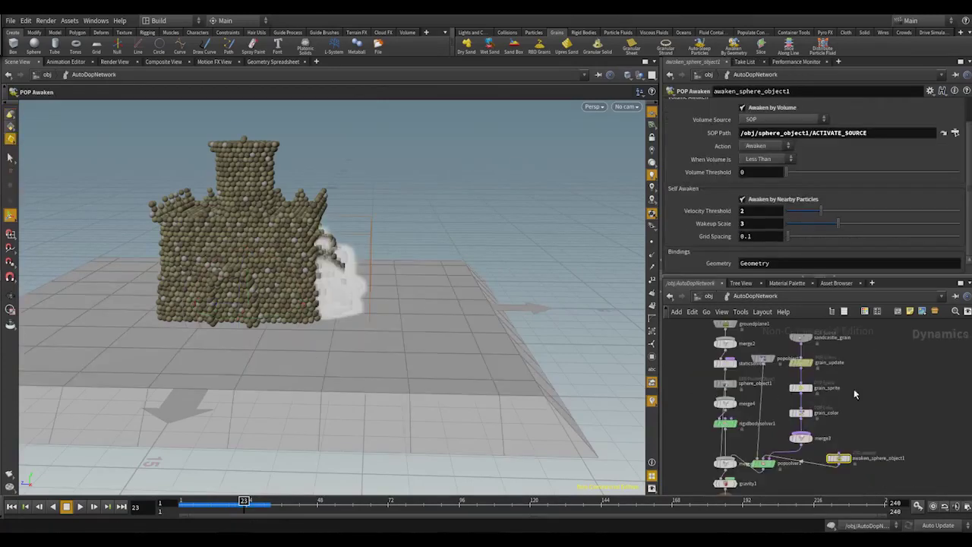
{"action": "left_click", "coordinate": [806, 364]}
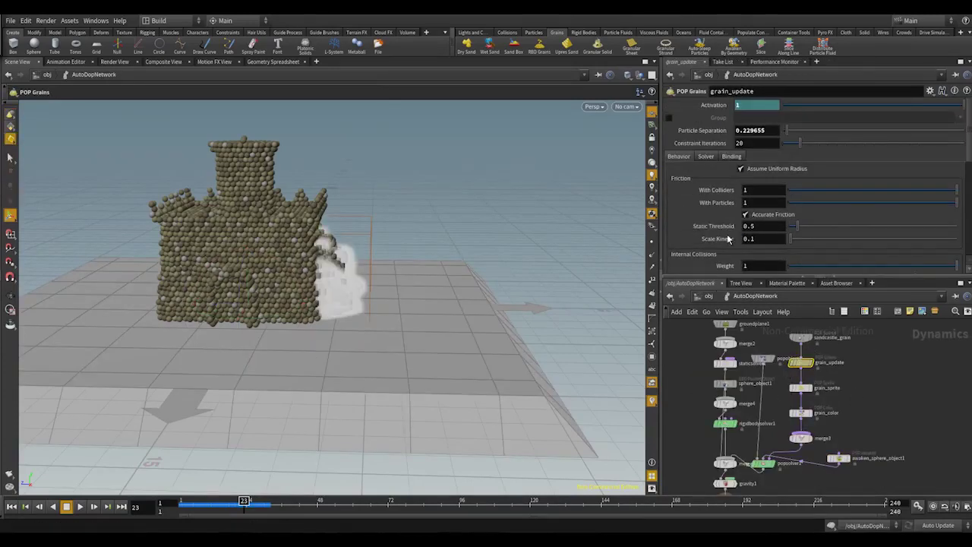
{"action": "left_click_drag", "start_coordinate": [816, 230], "coordinate": [945, 229]}
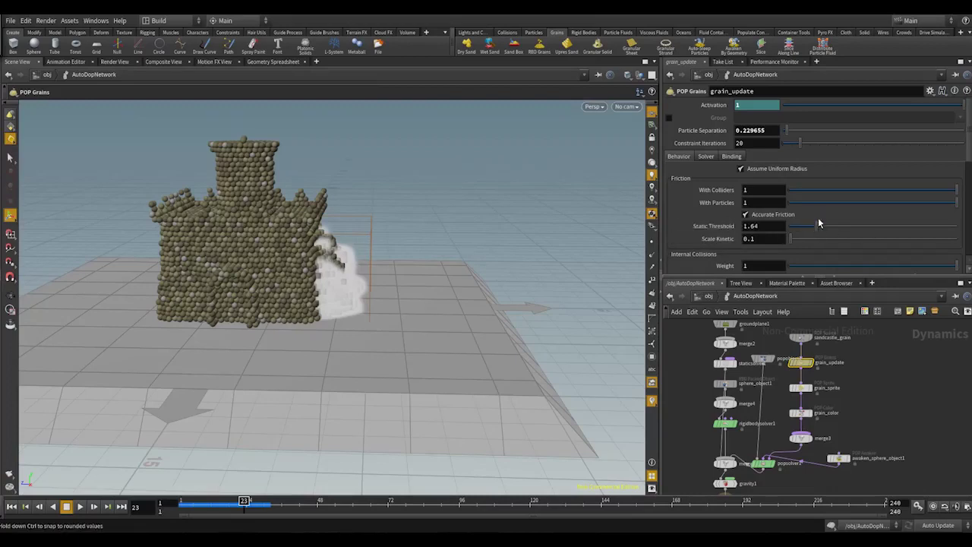
{"action": "left_click_drag", "start_coordinate": [816, 226], "coordinate": [966, 232]}
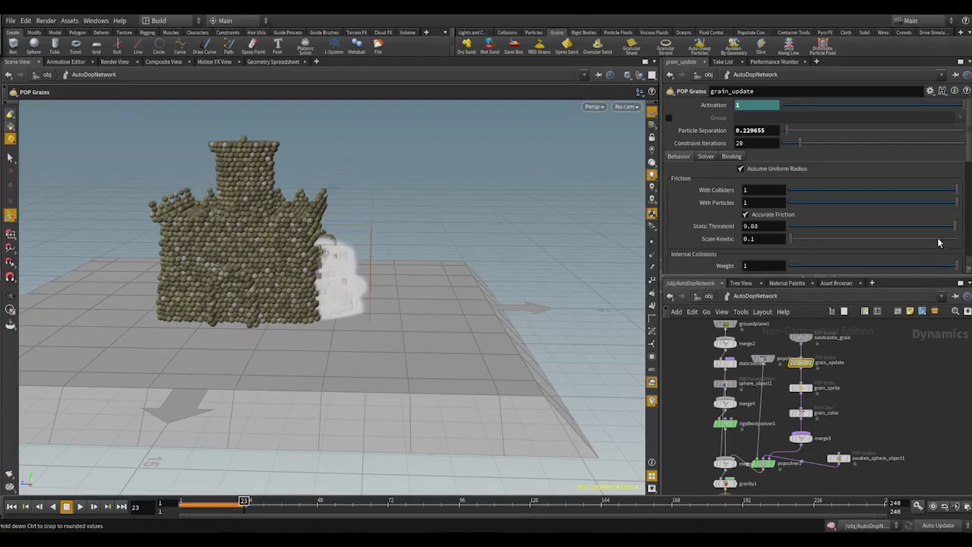
{"action": "left_click_drag", "start_coordinate": [794, 242], "coordinate": [967, 244]}
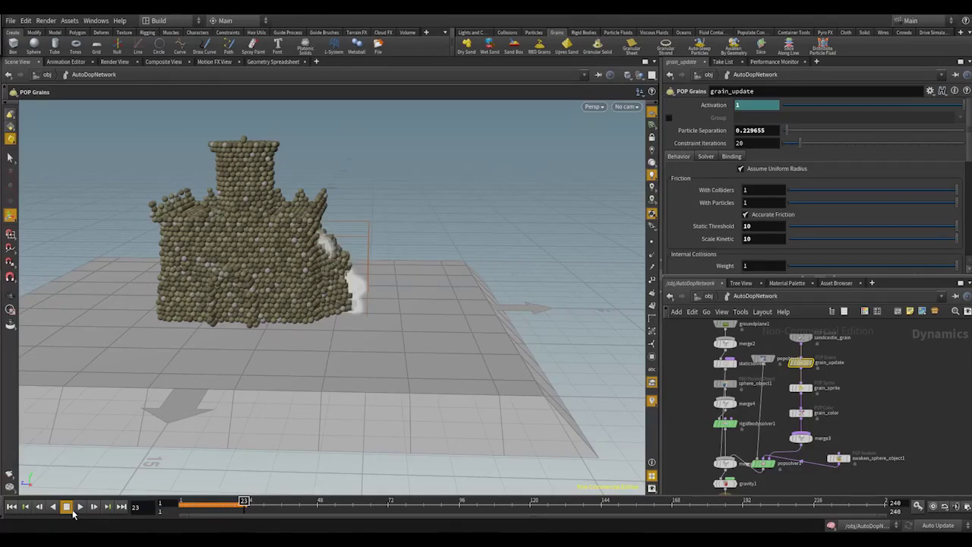
Replay the simulation from frame 1 with the higher friction, stop it and review grain_update's internal collision parameters.
{"action": "left_click", "coordinate": [10, 506]}
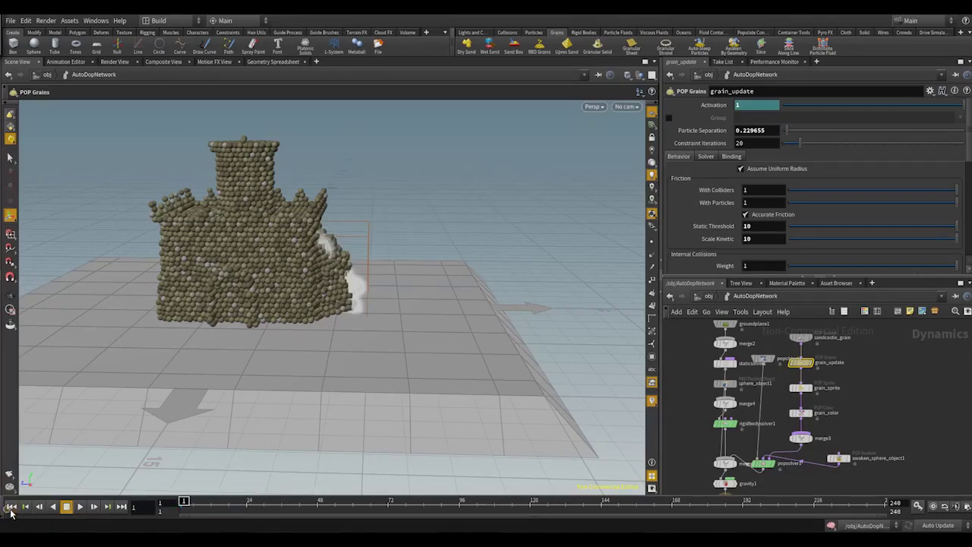
{"action": "left_click", "coordinate": [79, 509]}
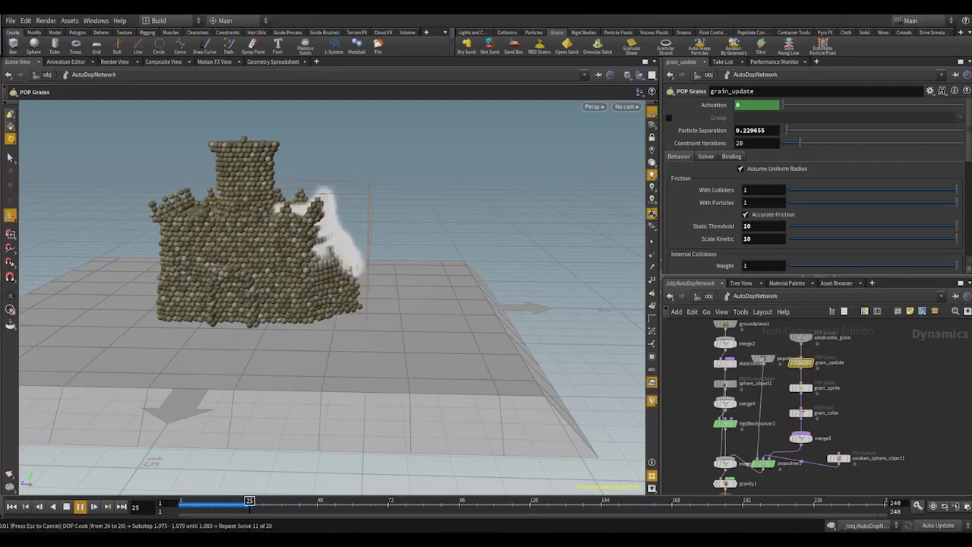
{"action": "left_click", "coordinate": [67, 507]}
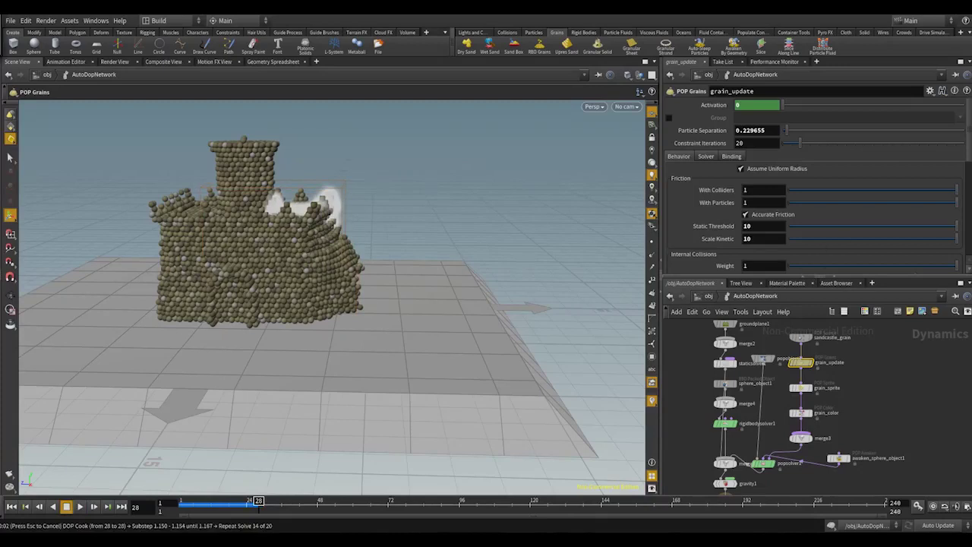
{"action": "scroll", "coordinate": [812, 190], "scroll_direction": "down", "scroll_amount": 3}
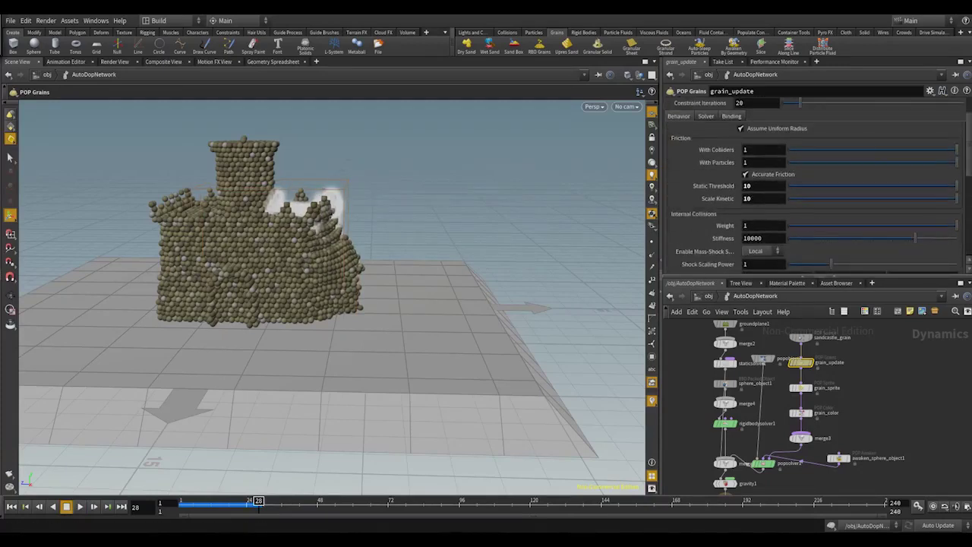
{"action": "scroll", "coordinate": [812, 189], "scroll_direction": "down", "scroll_amount": 3}
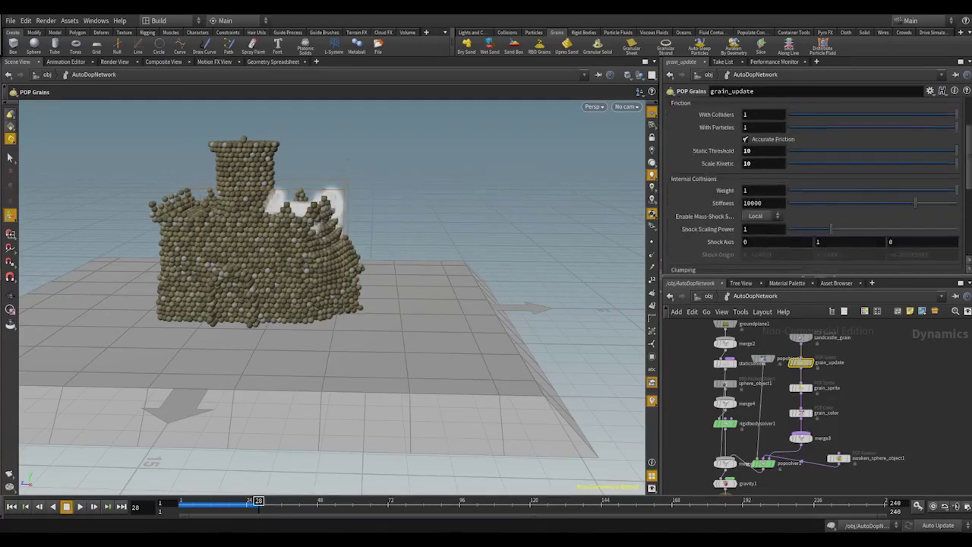
{"action": "scroll", "coordinate": [813, 190], "scroll_direction": "down", "scroll_amount": 3}
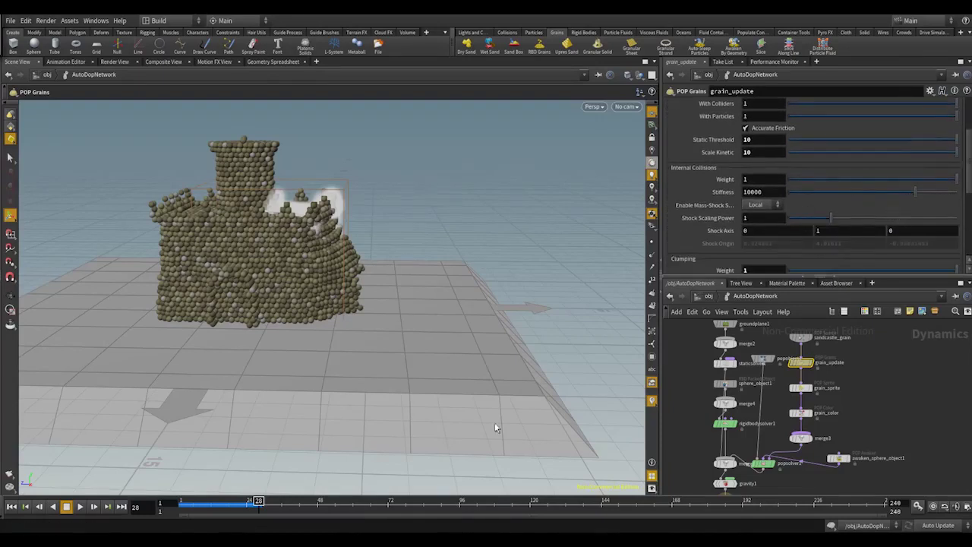
Switch to Windows Explorer, play the sandcastle reference video from the desktop's houdini sand folder, and close both windows.
{"action": "key", "text": "super+e"}
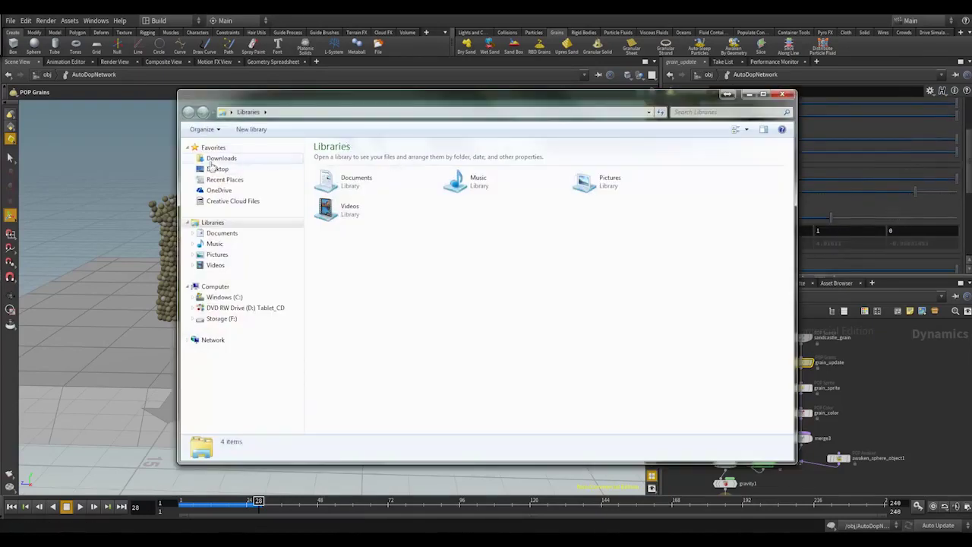
{"action": "left_click", "coordinate": [218, 169]}
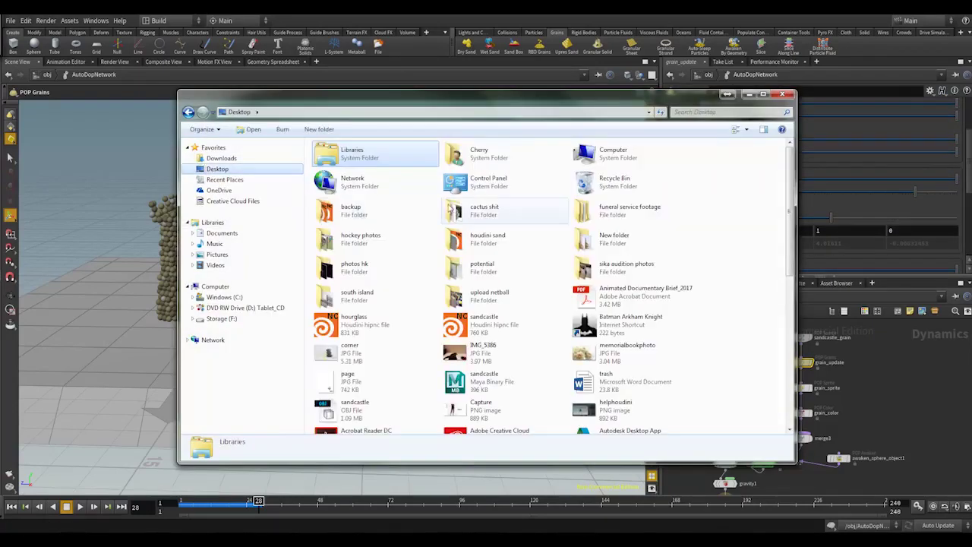
{"action": "double_click", "coordinate": [490, 242]}
{"action": "left_click", "coordinate": [463, 174]}
{"action": "double_click", "coordinate": [465, 175]}
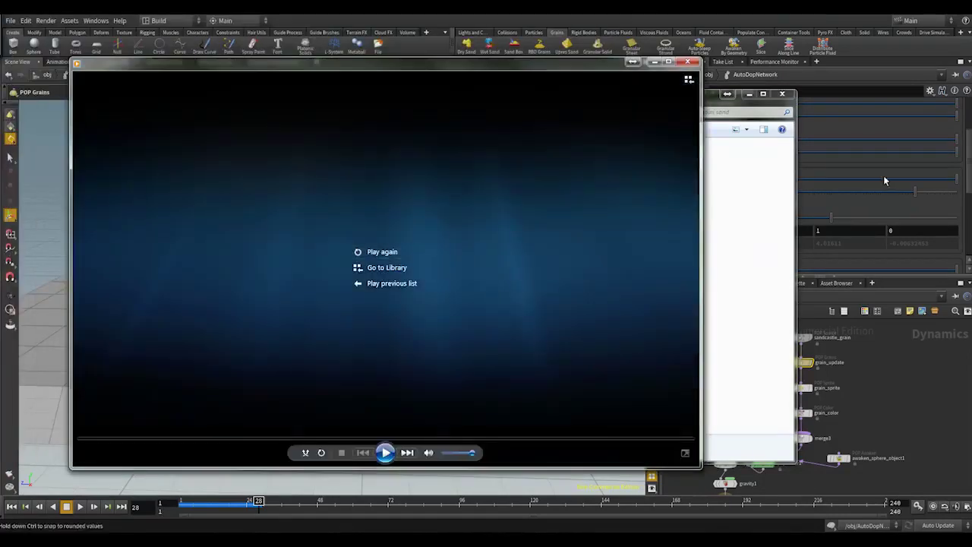
{"action": "left_click", "coordinate": [697, 64]}
{"action": "left_click", "coordinate": [783, 94]}
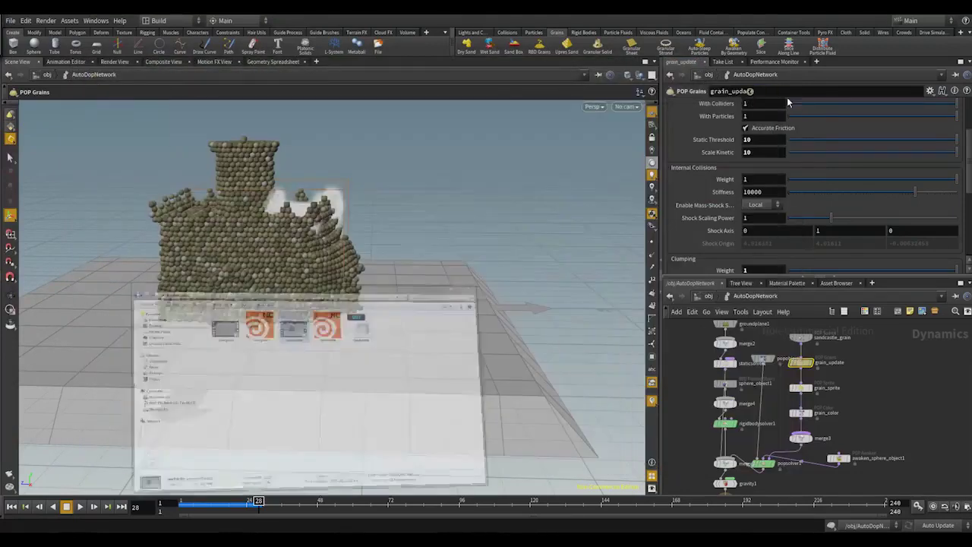
Rewind the simulation to frame 1 and return to the object level.
{"action": "left_click", "coordinate": [25, 507]}
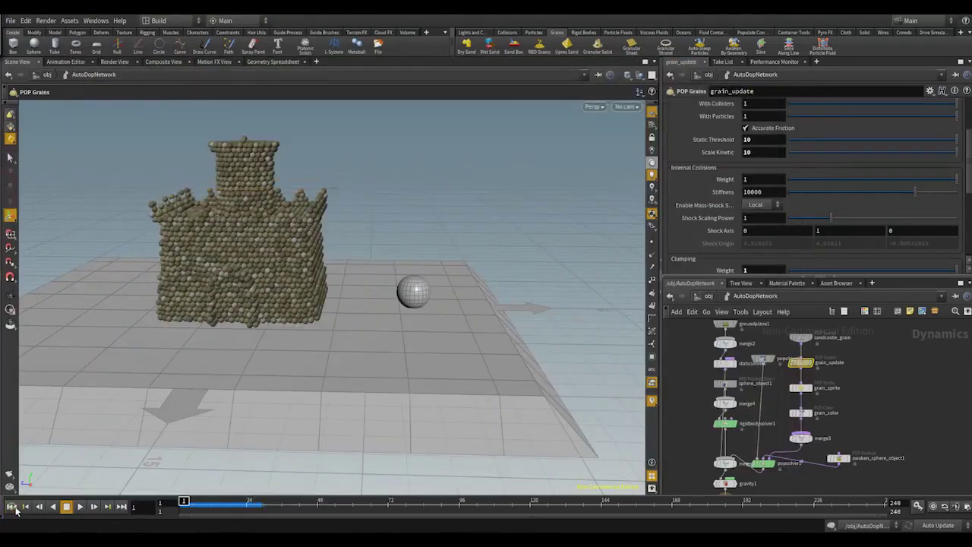
{"action": "scroll", "coordinate": [701, 202], "scroll_direction": "up", "scroll_amount": 4}
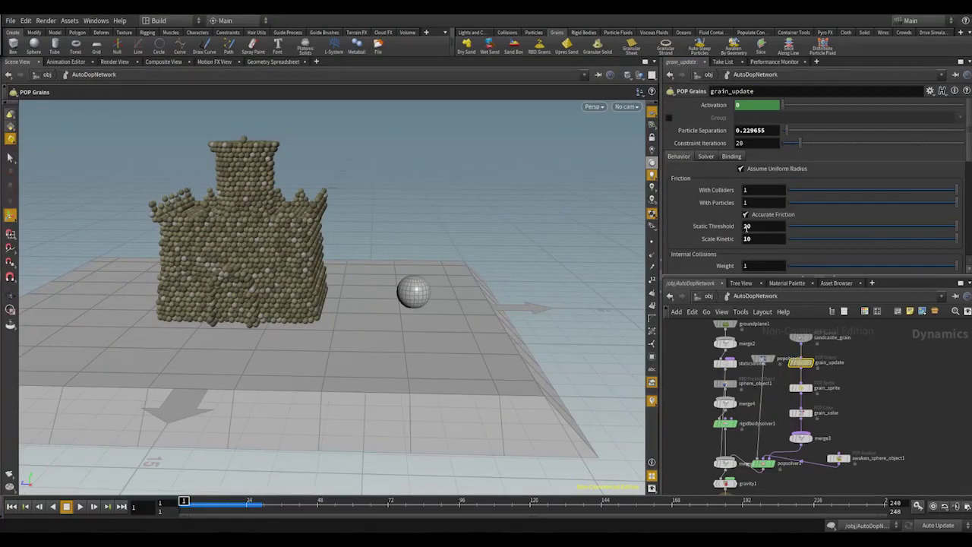
{"action": "left_click", "coordinate": [708, 296]}
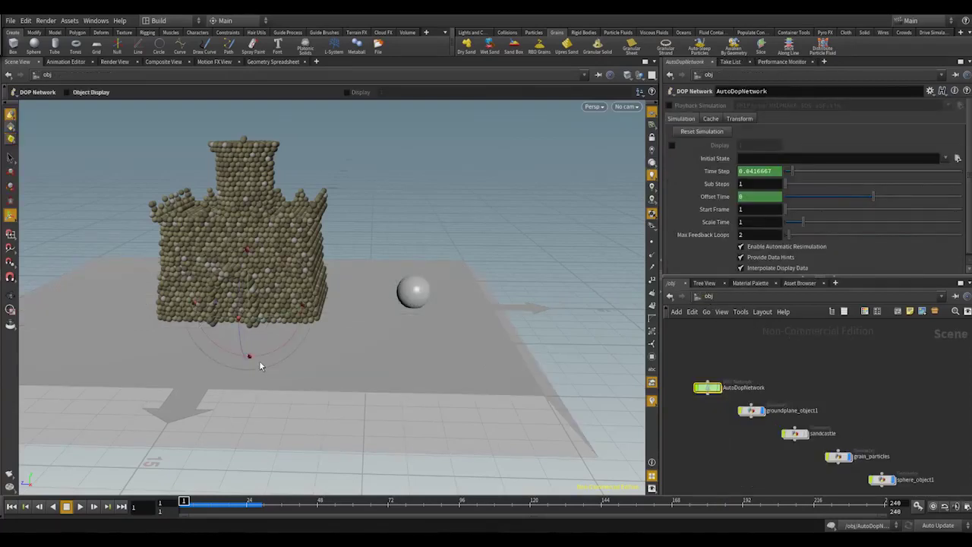
Bring back the houdini sand folder, watch the sandcastle clip again and close the player and folder.
{"action": "key", "text": "alt+Tab"}
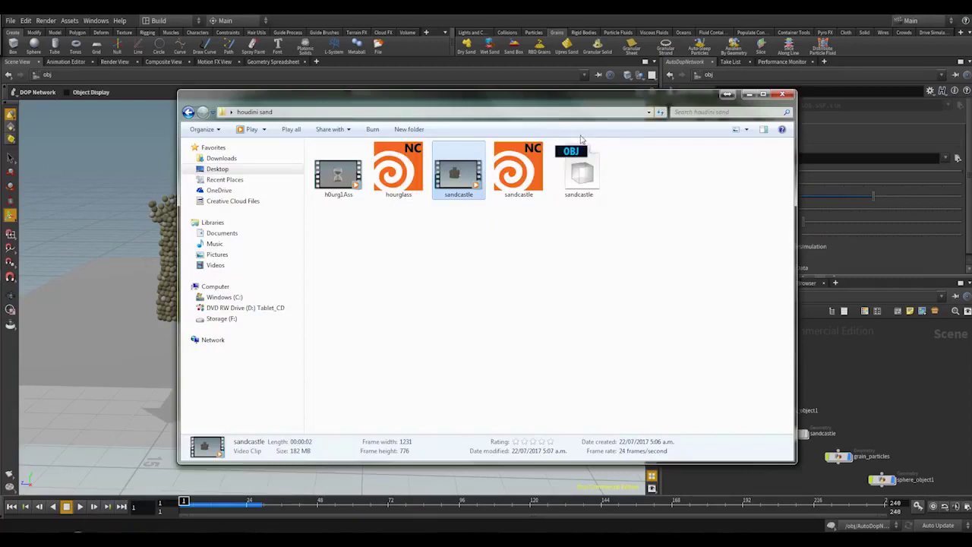
{"action": "double_click", "coordinate": [465, 176]}
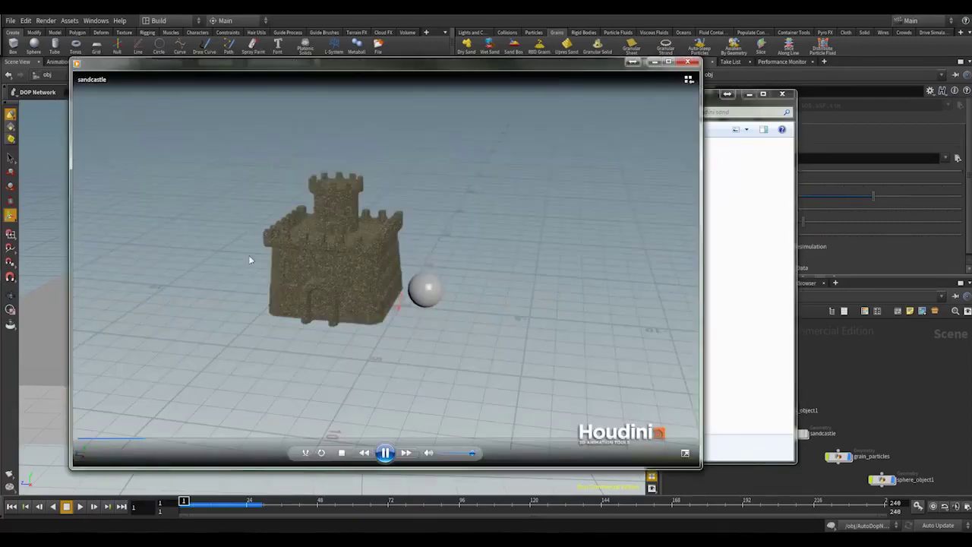
{"action": "left_click", "coordinate": [688, 62]}
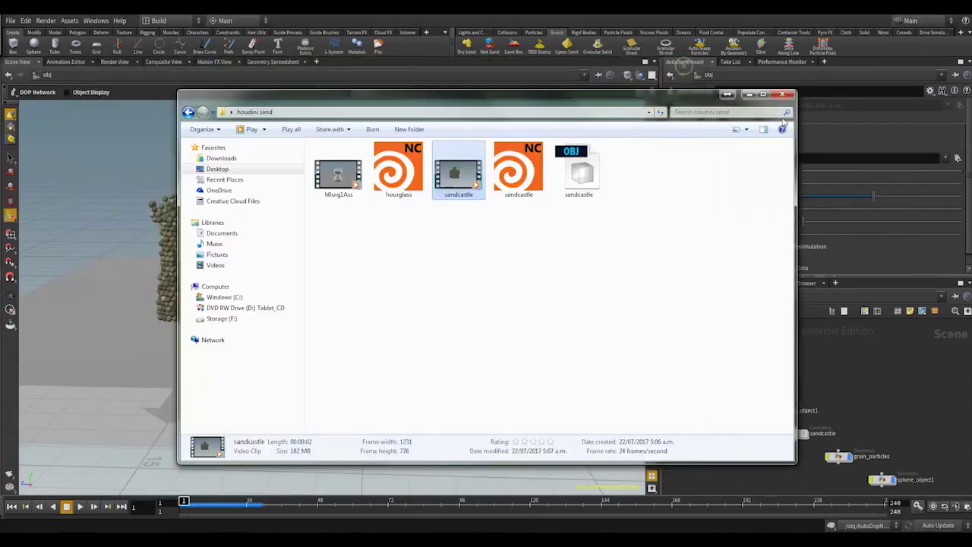
{"action": "left_click", "coordinate": [781, 94]}
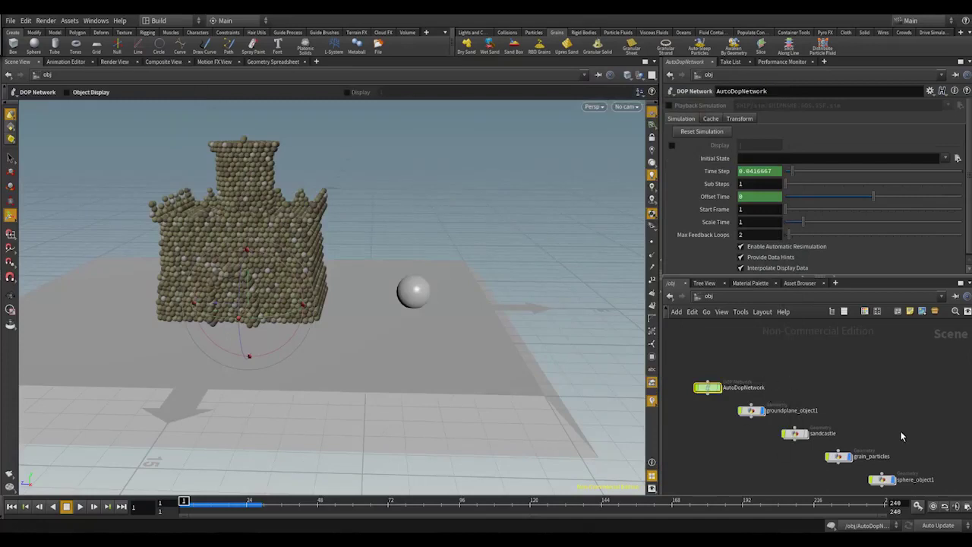
Apply Upres Sand to the grain_particles object.
{"action": "middle_click_drag", "start_coordinate": [903, 438], "coordinate": [894, 424]}
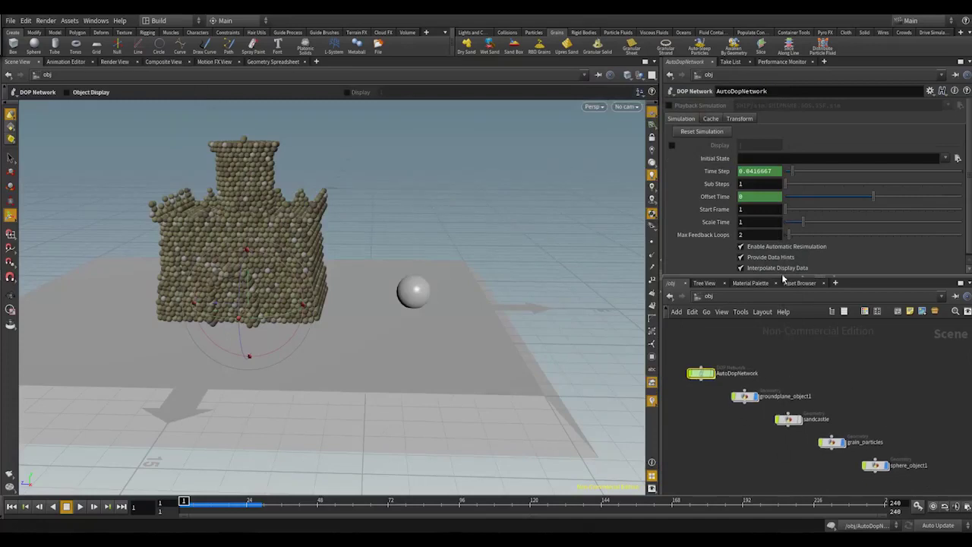
{"action": "left_click", "coordinate": [832, 442]}
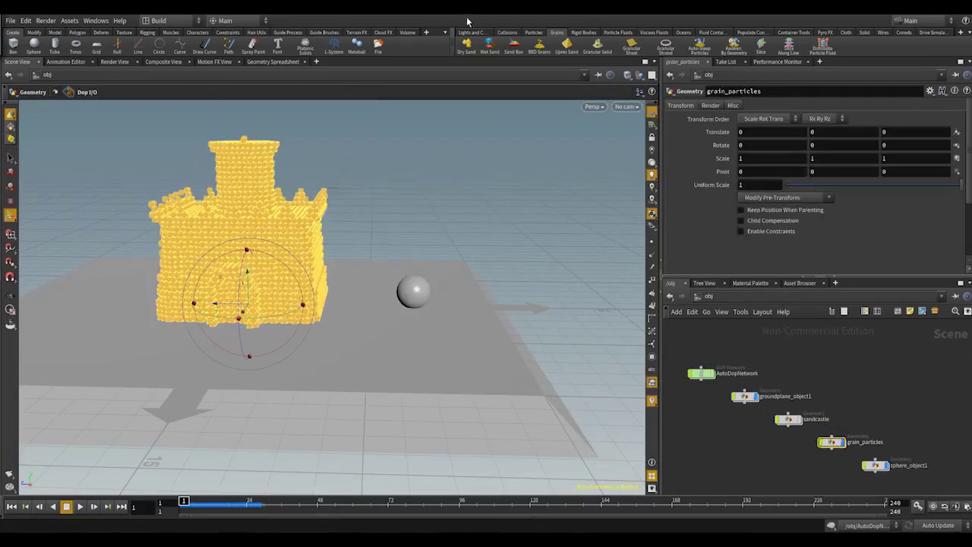
{"action": "left_click", "coordinate": [568, 47]}
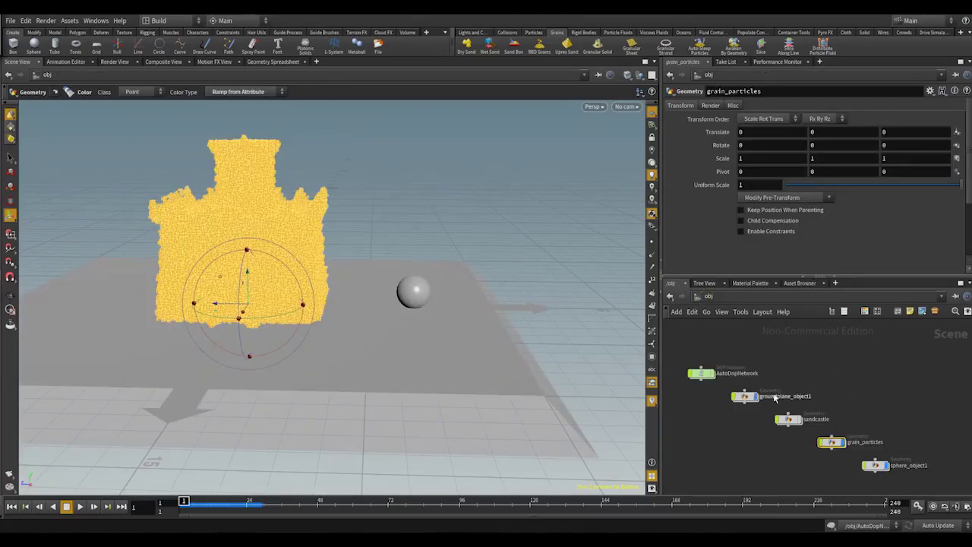
{"action": "left_click", "coordinate": [705, 379]}
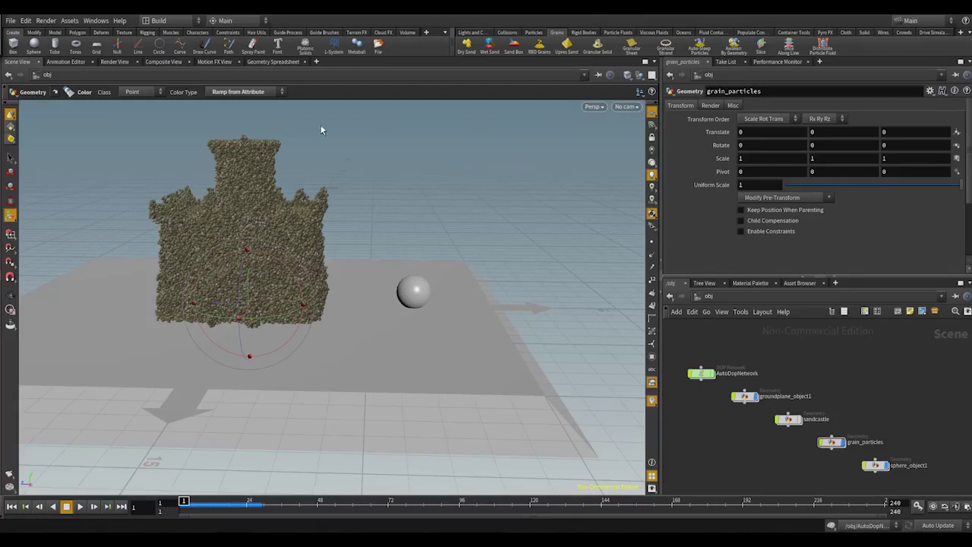
Set the Particle Separation of grain_update in AutoDopNetwork to 0.1 and play the simulation from frame 1.
{"action": "double_click", "coordinate": [700, 373]}
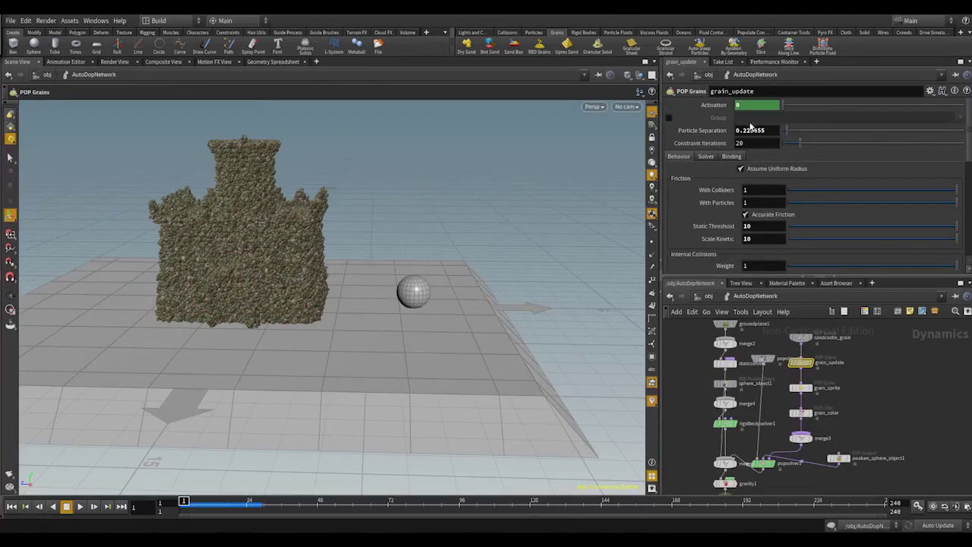
{"action": "double_click", "coordinate": [757, 134]}
{"action": "type", "text": "1"}
{"action": "left_click", "coordinate": [13, 506]}
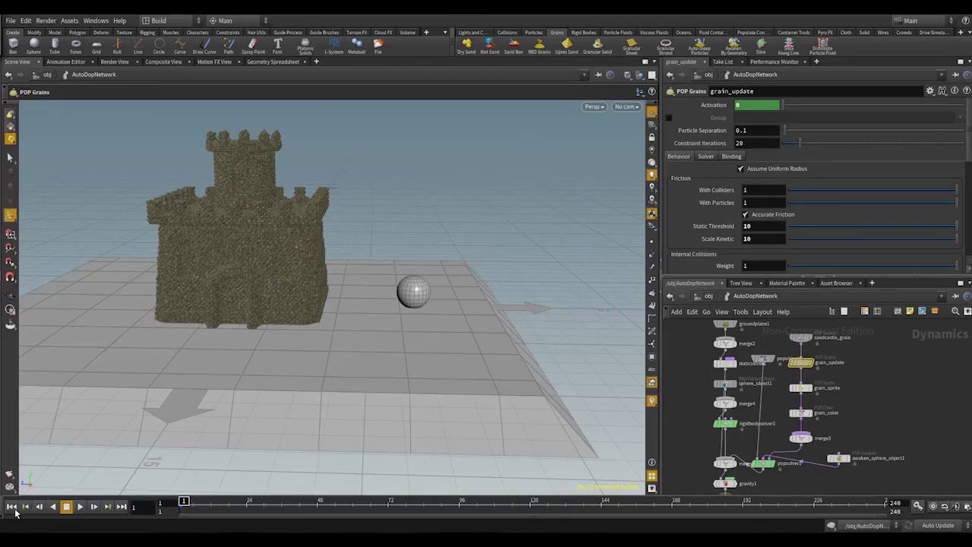
{"action": "left_click", "coordinate": [80, 507]}
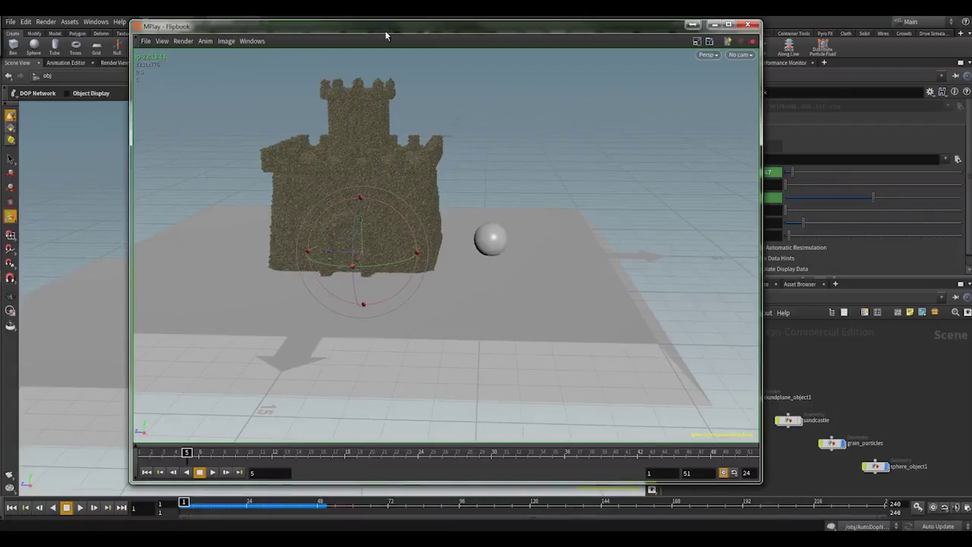
Step the MPlay flipbook back to frame 1, play the fine-grain castle collision and stop it at frame 47.
{"action": "left_click", "coordinate": [173, 472]}
{"action": "left_click", "coordinate": [172, 471]}
{"action": "left_click", "coordinate": [172, 471]}
{"action": "left_click", "coordinate": [173, 472]}
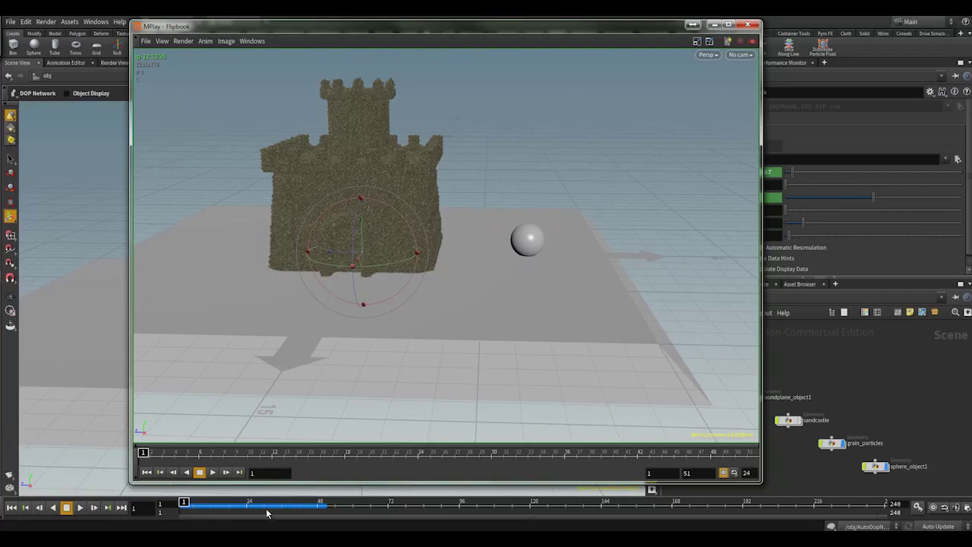
{"action": "left_click", "coordinate": [213, 472]}
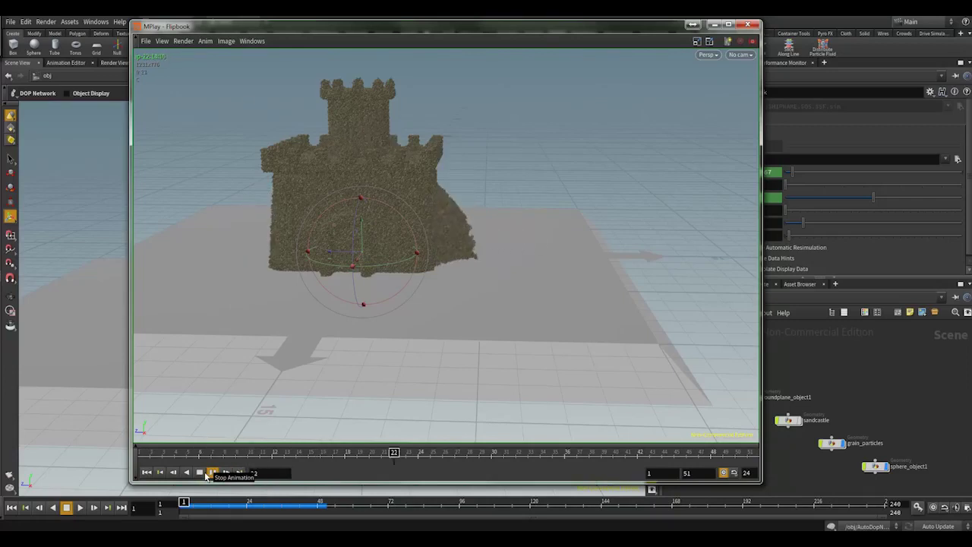
{"action": "left_click", "coordinate": [203, 473]}
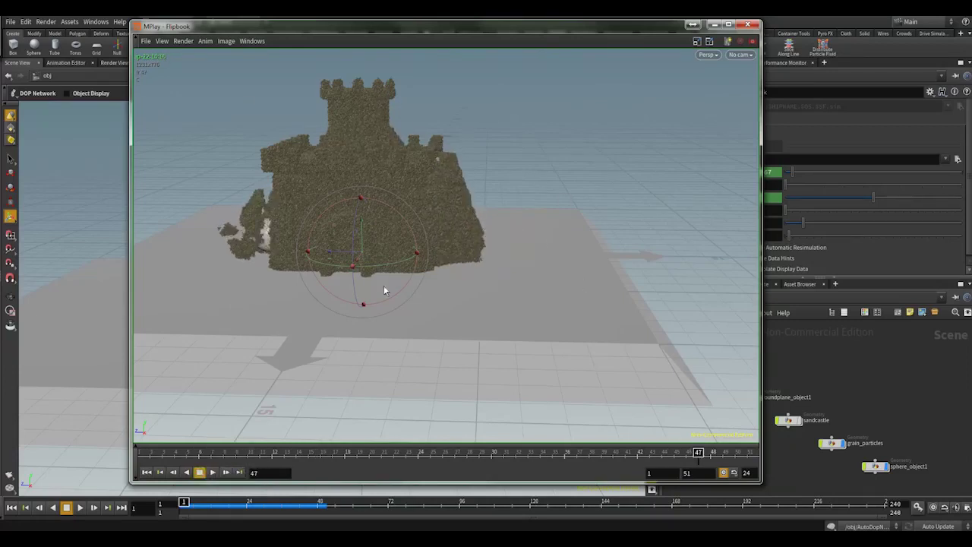
Replay the castle collision flipbook, stop it at frame 46 and return to the main Houdini scene.
{"action": "left_click", "coordinate": [214, 472]}
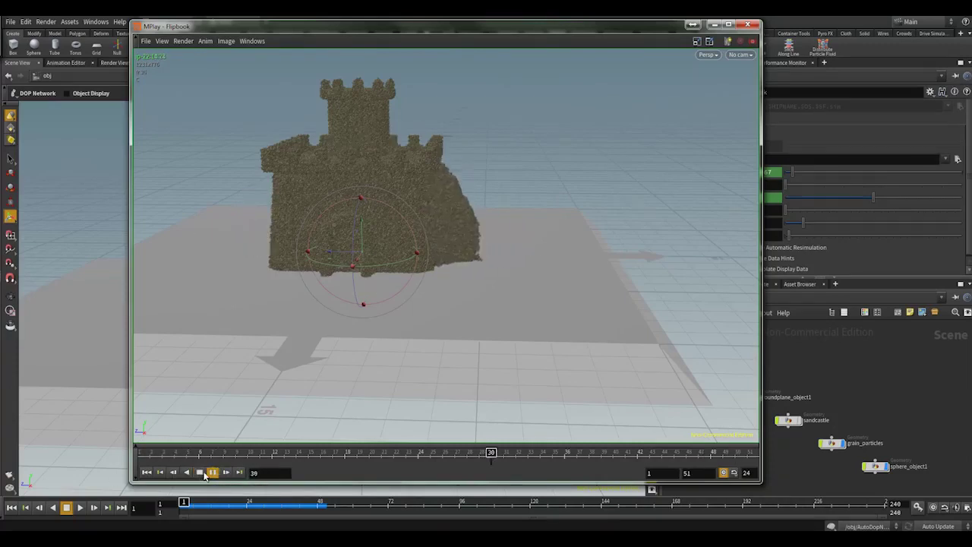
{"action": "left_click", "coordinate": [200, 473]}
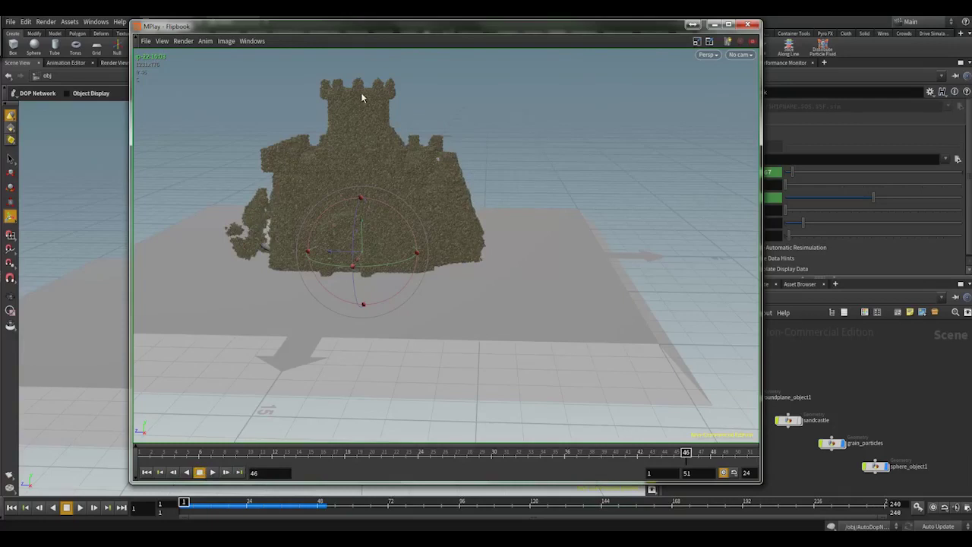
{"action": "left_click", "coordinate": [960, 486]}
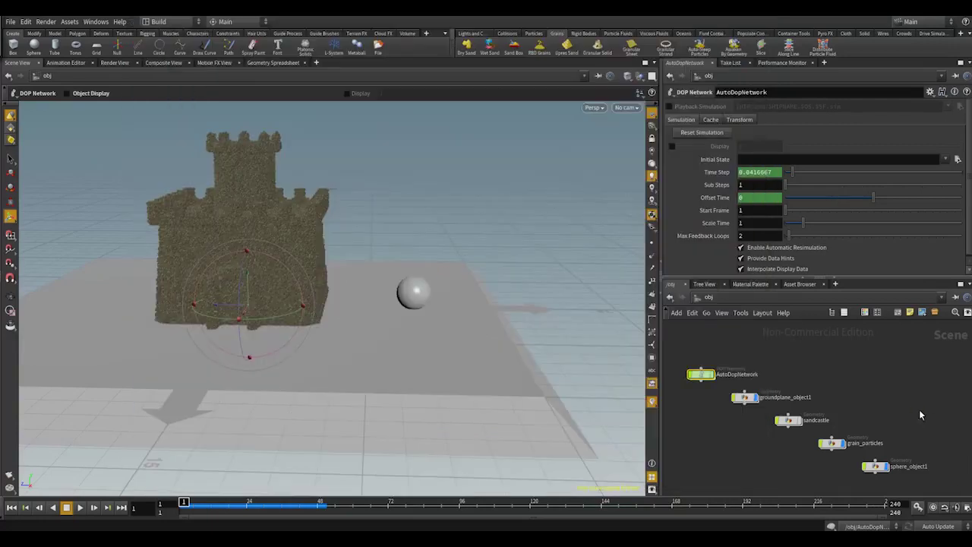
Enter AutoDopNetwork, look inside awaken_sphere_object1, and return to the network to examine its volume and self-awaken settings.
{"action": "double_click", "coordinate": [706, 376]}
{"action": "double_click", "coordinate": [710, 376]}
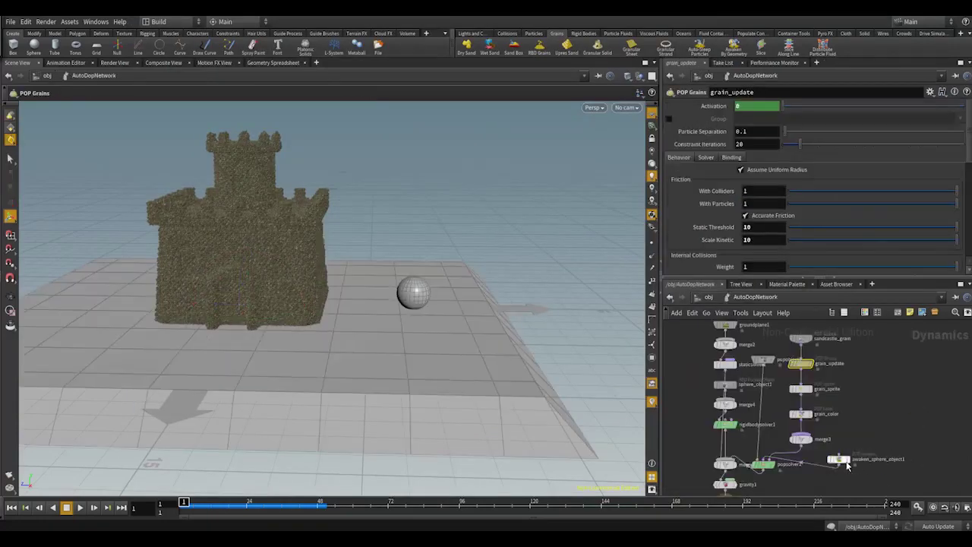
{"action": "left_click", "coordinate": [843, 460]}
{"action": "double_click", "coordinate": [843, 461]}
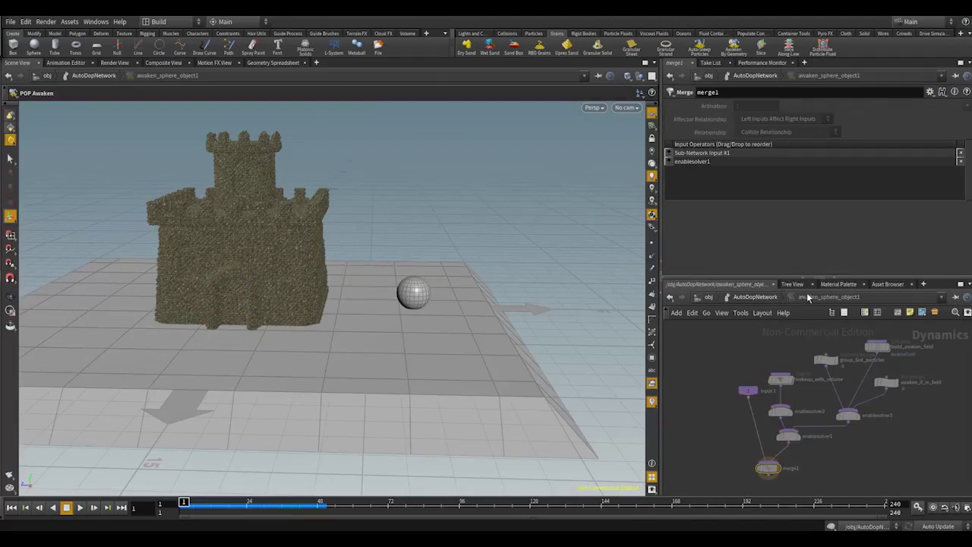
{"action": "left_click", "coordinate": [755, 296]}
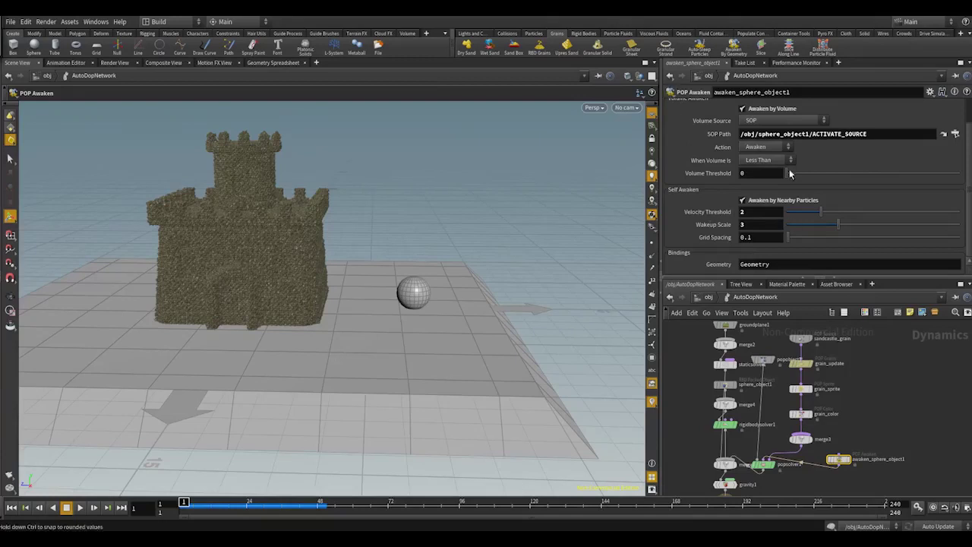
Examine the friction and internal collision settings of the grain_update node.
{"action": "left_click", "coordinate": [809, 370]}
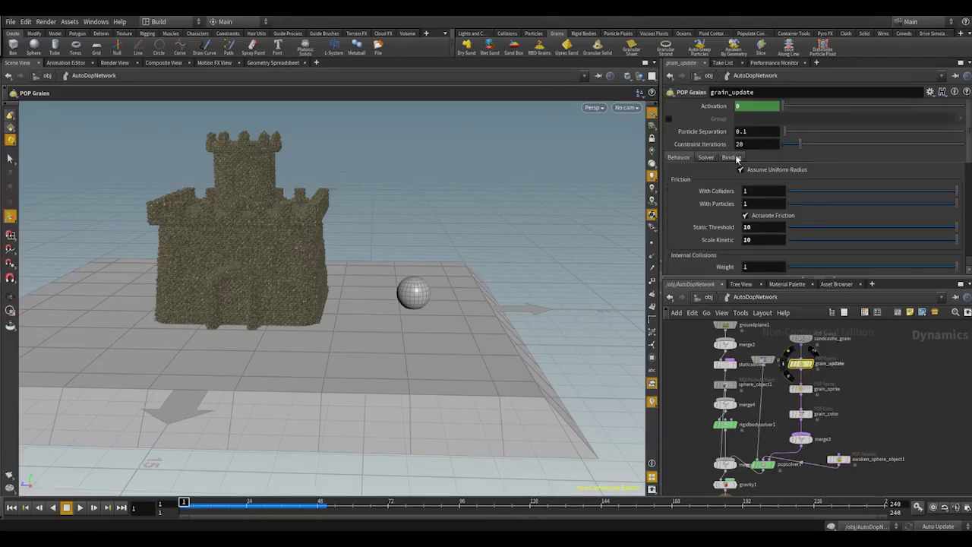
{"action": "scroll", "coordinate": [735, 155], "scroll_direction": "down", "scroll_amount": 3}
{"action": "scroll", "coordinate": [722, 190], "scroll_direction": "down", "scroll_amount": 2}
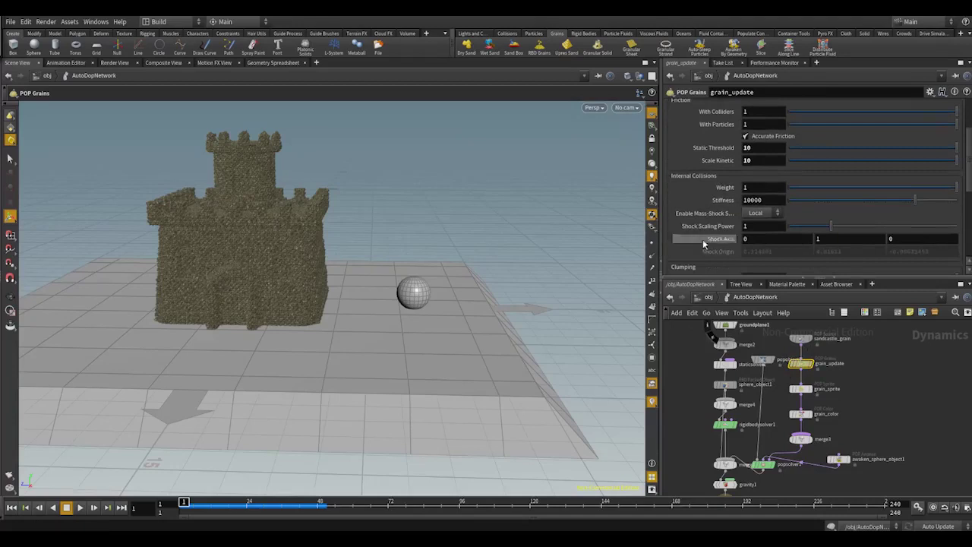
{"action": "scroll", "coordinate": [702, 239], "scroll_direction": "up", "scroll_amount": 3}
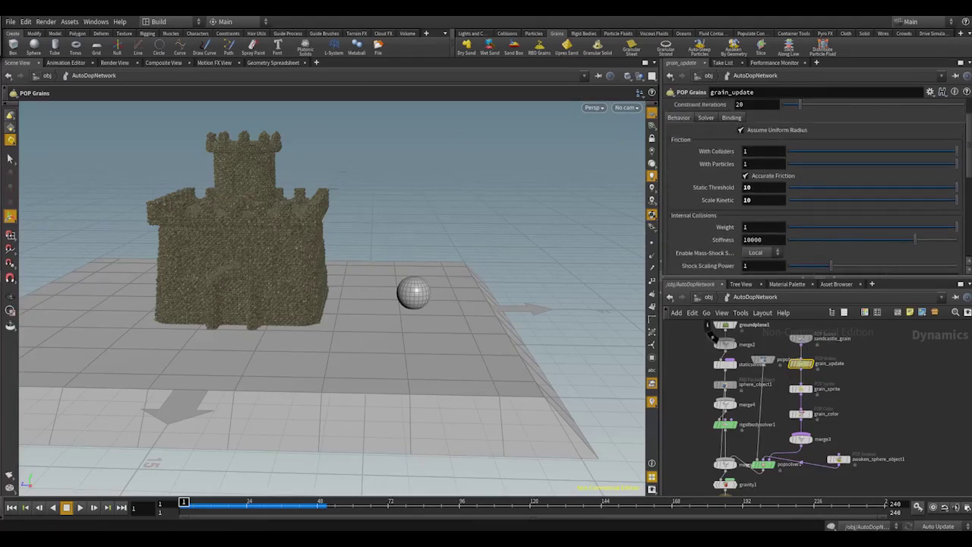